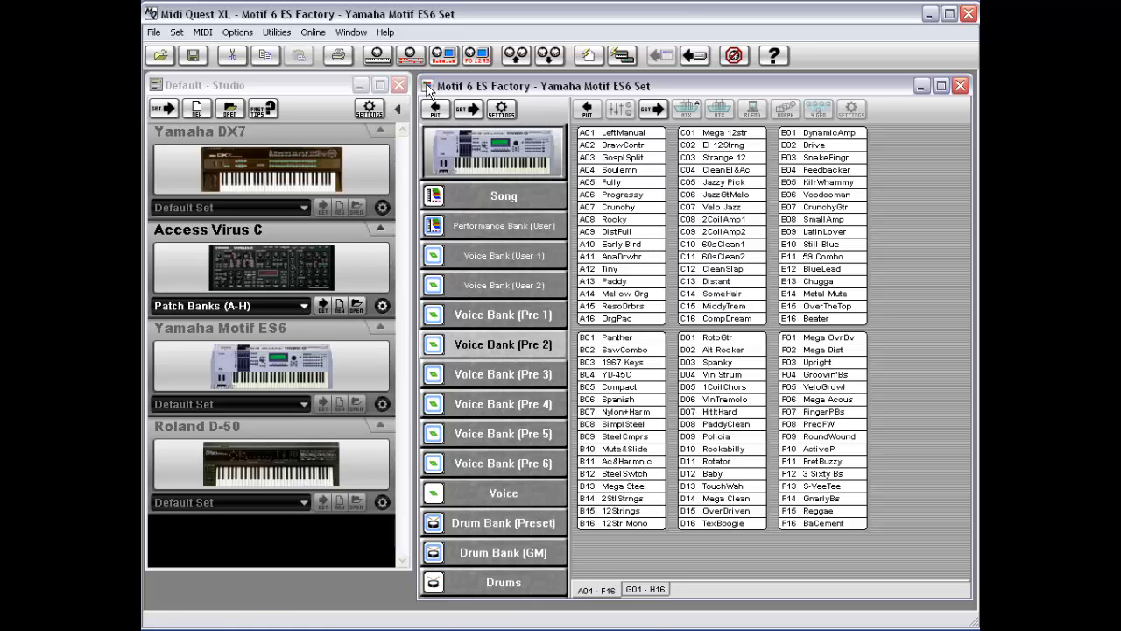
Step: Close the Motif 6 ES Factory set window and create a new multi-instrument set for the selected Yamaha DX7
double_click(428, 89)
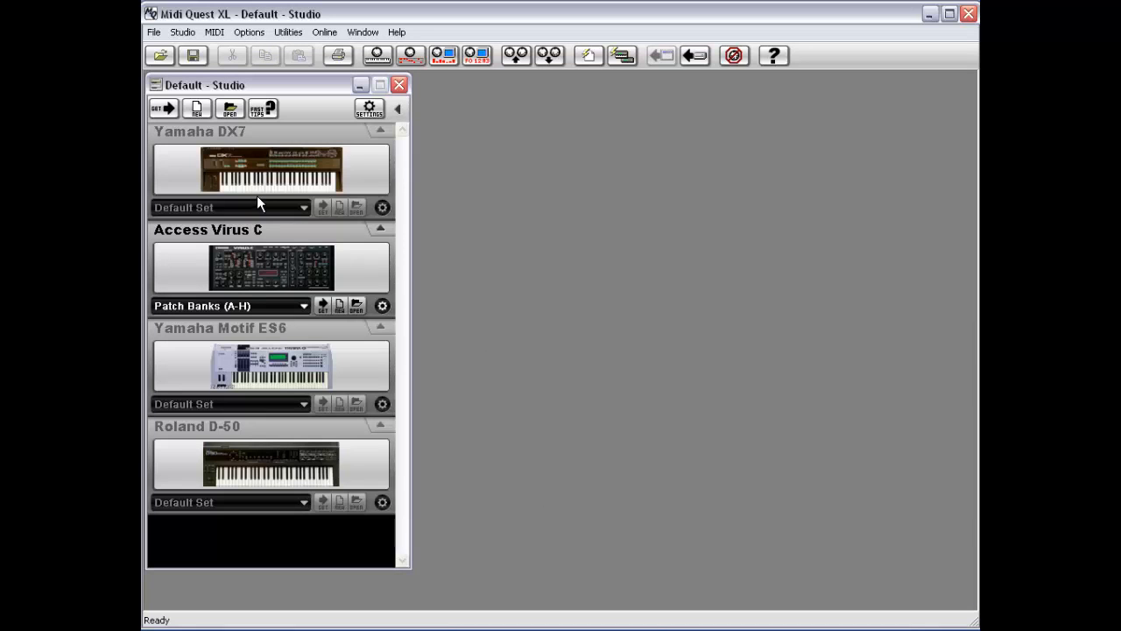
left_click(267, 175)
left_click(245, 277, "ctrl")
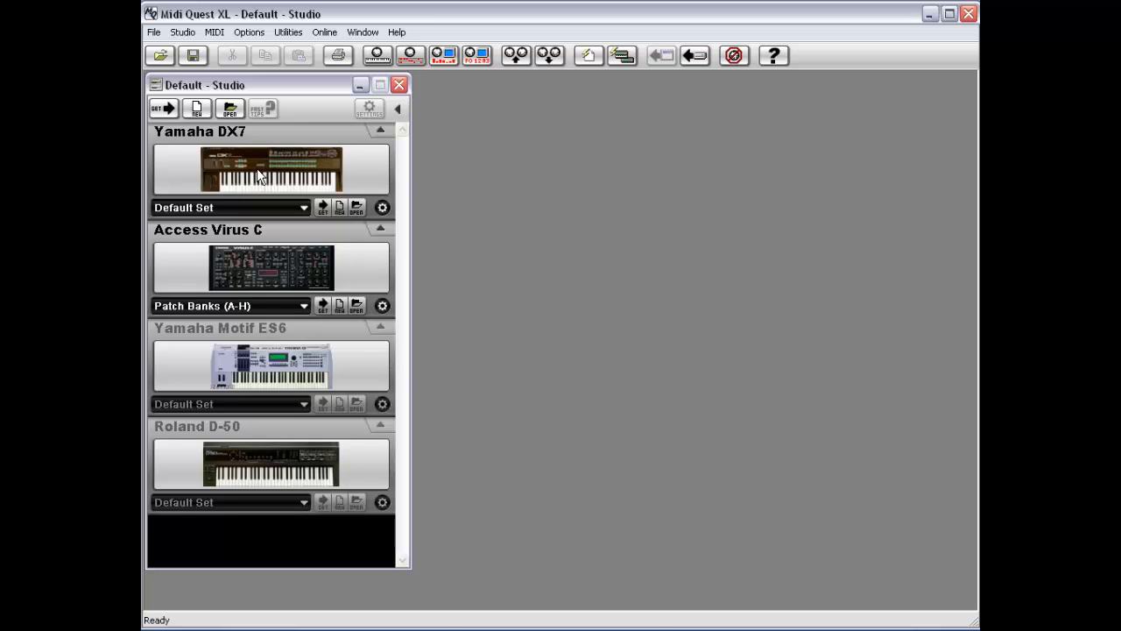
left_click(268, 375)
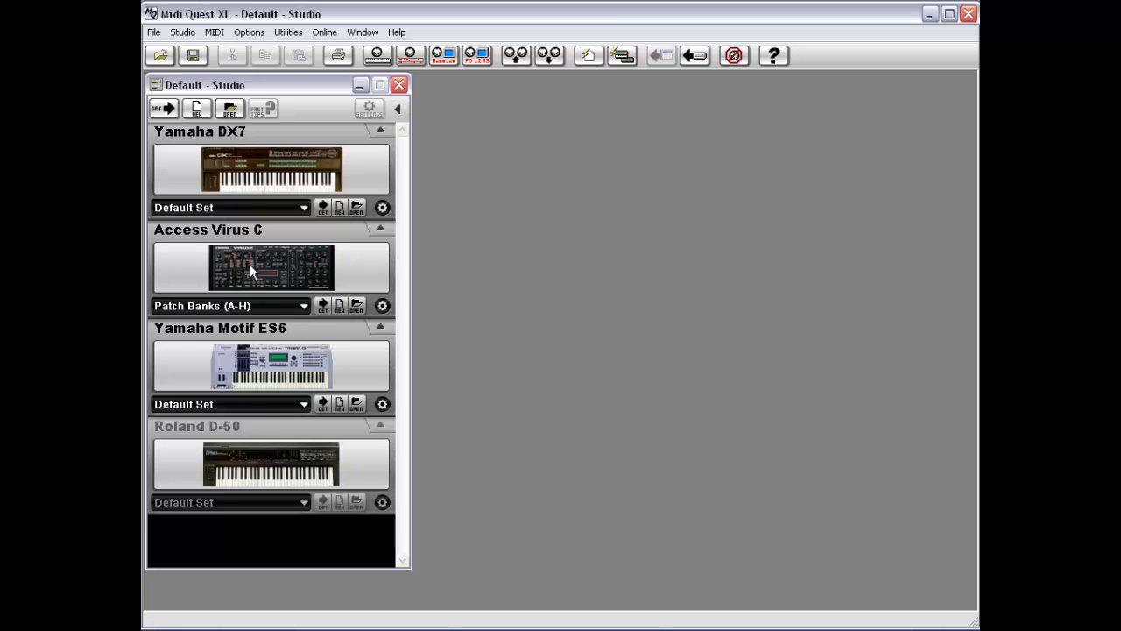
left_click(196, 109)
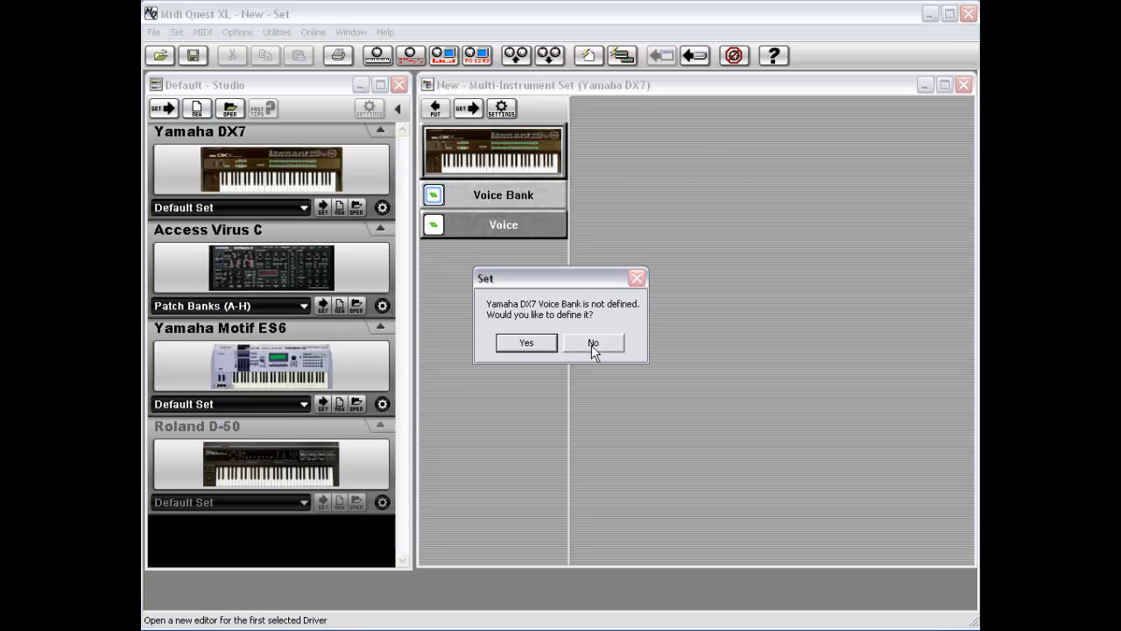
Step: Switch the new set's instrument among Access Virus C, Yamaha Motif ES6 and back to Yamaha DX7 to compare their data types
left_click(593, 343)
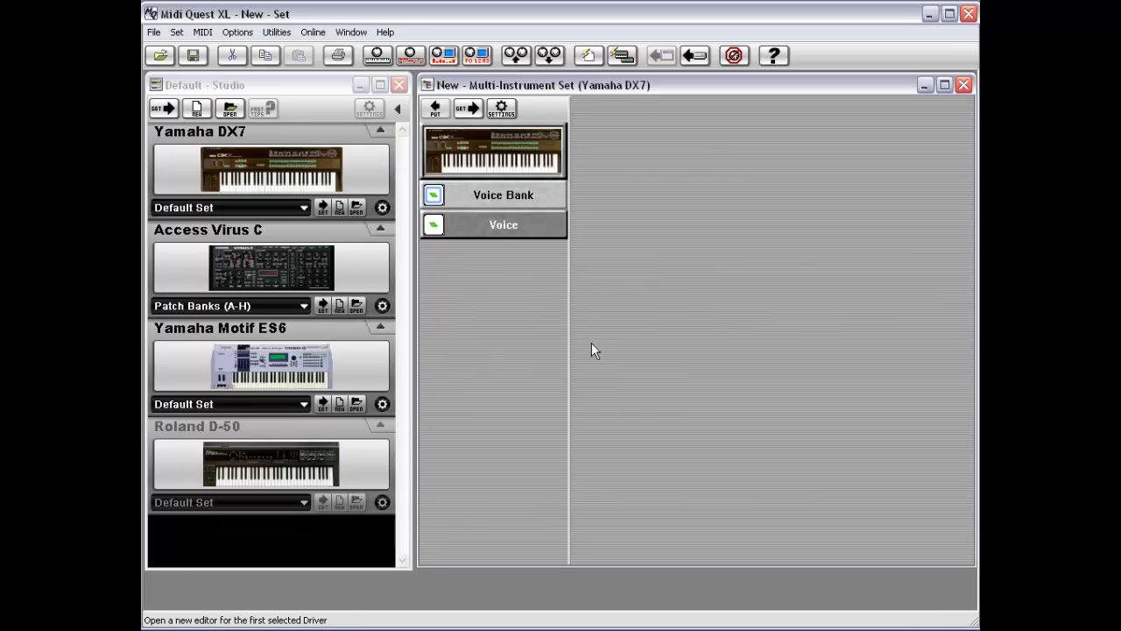
left_click(502, 152)
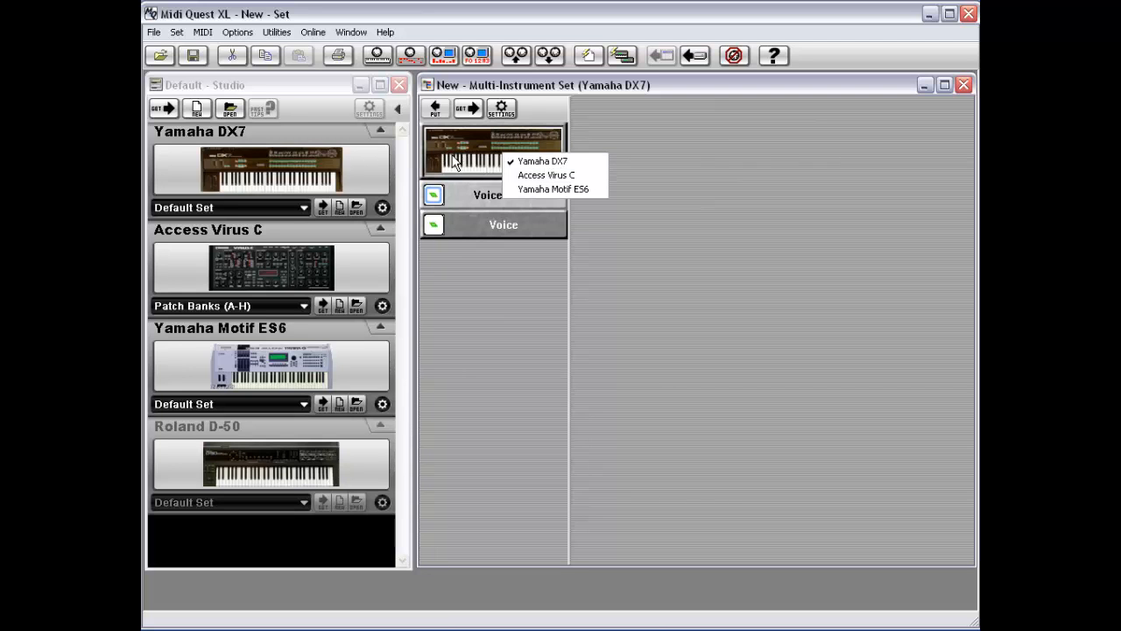
left_click(540, 175)
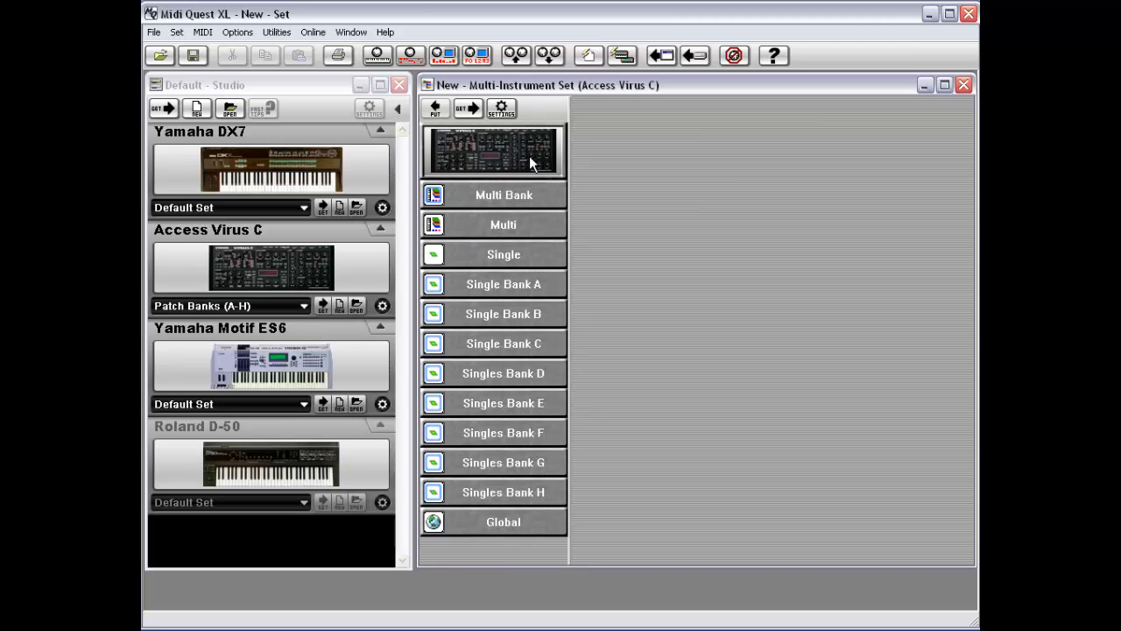
left_click(493, 152)
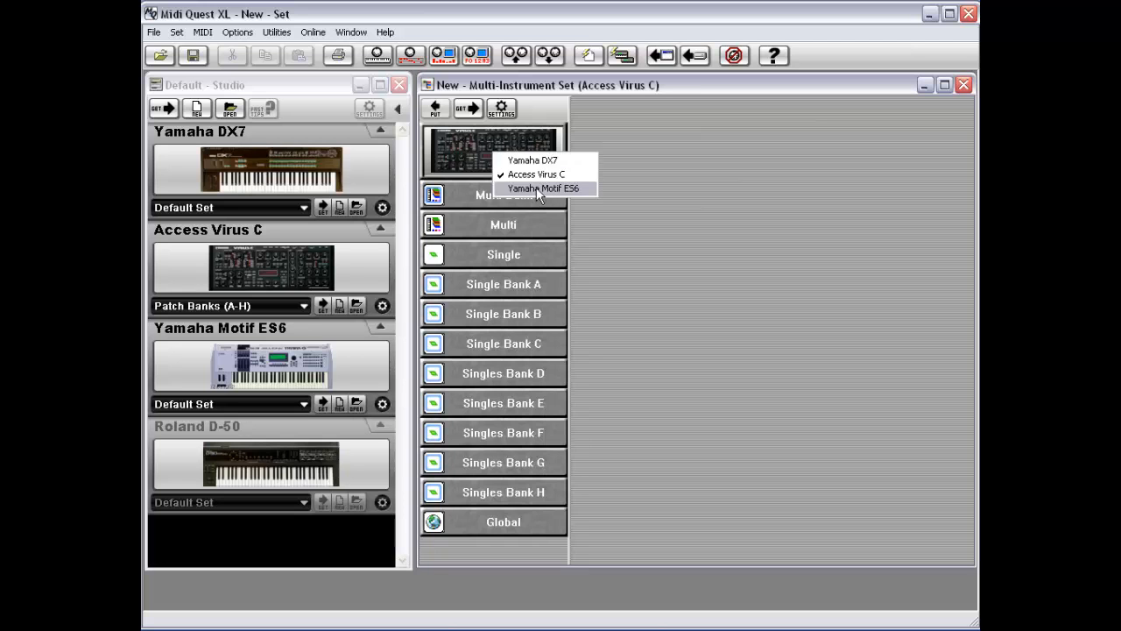
left_click(539, 188)
left_click(515, 149)
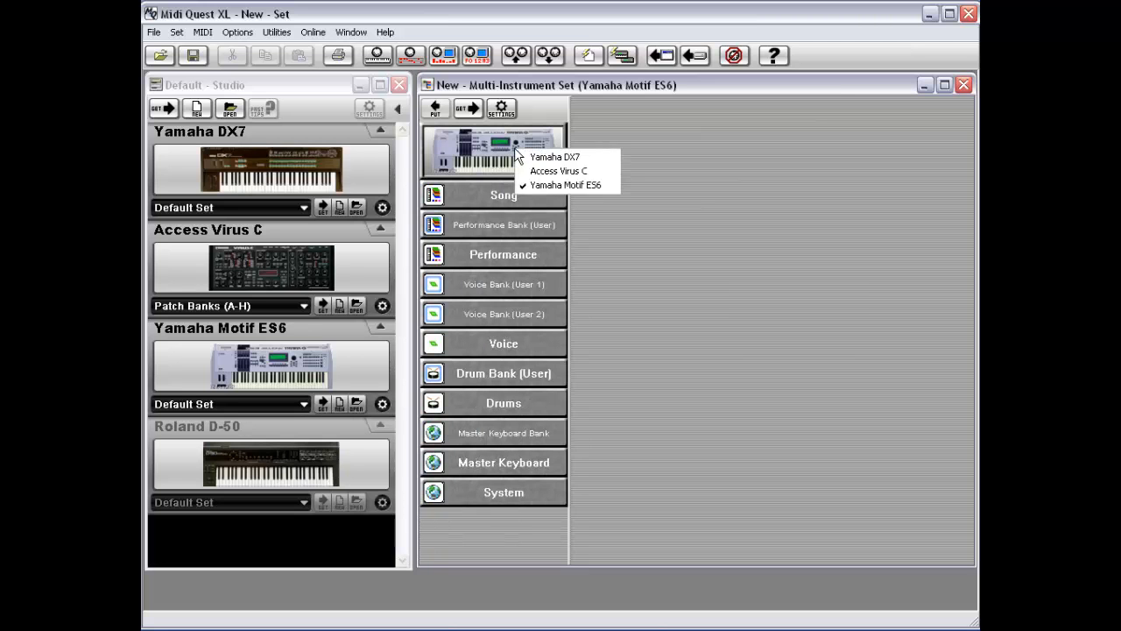
left_click(536, 173)
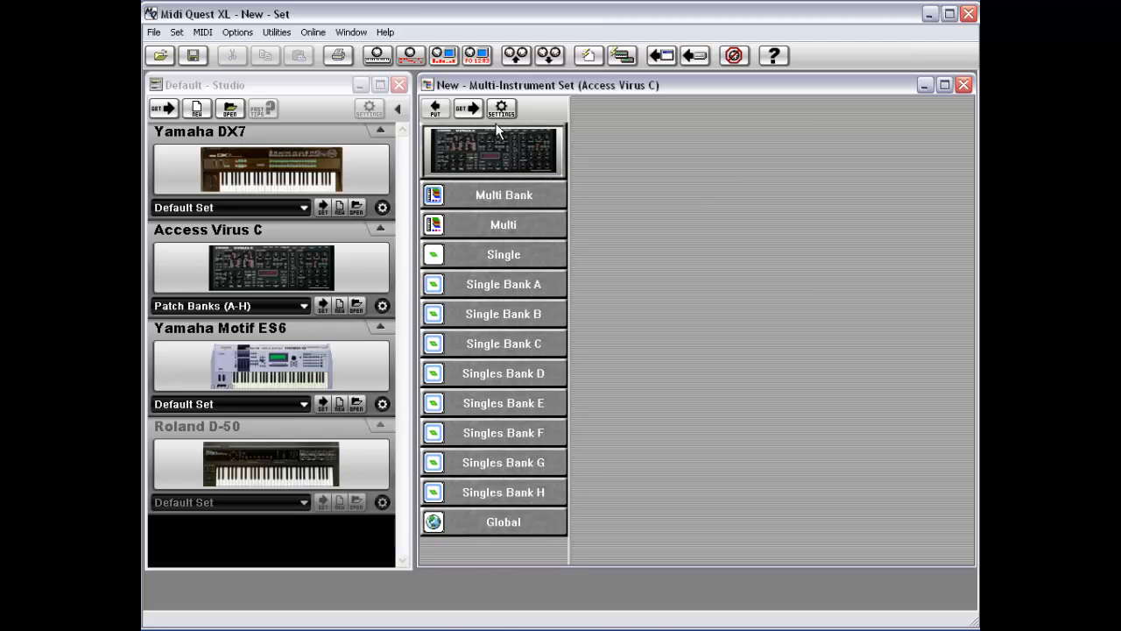
left_click(491, 151)
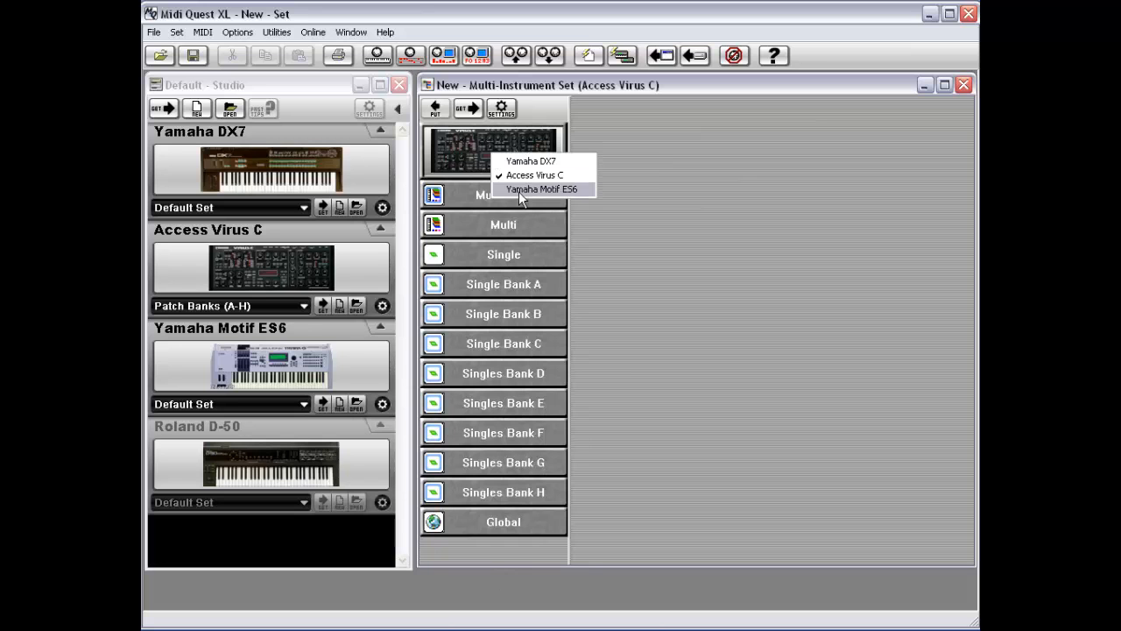
left_click(529, 162)
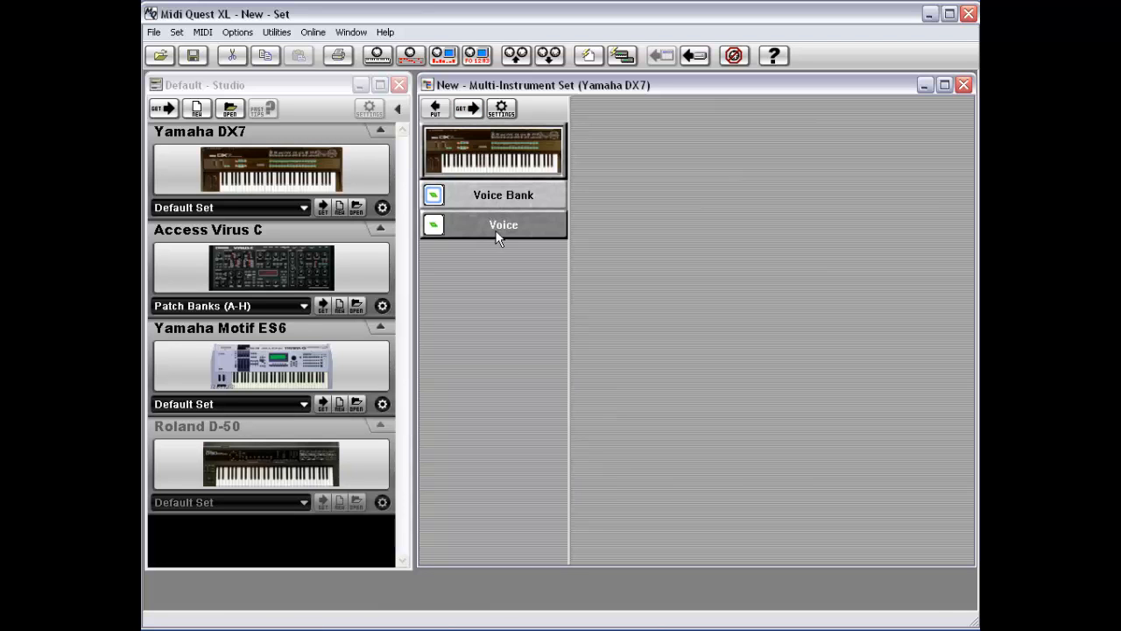
Step: Get the DX7 voice bank from the instrument, then open the Voice editor and define a new voice
left_click(470, 110)
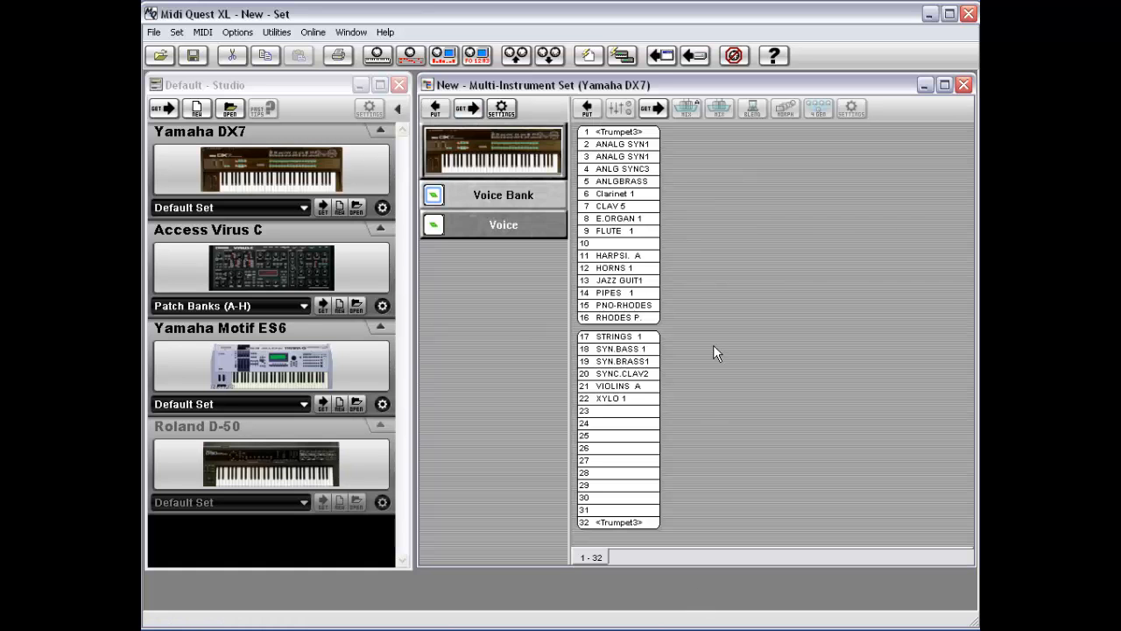
left_click(500, 237)
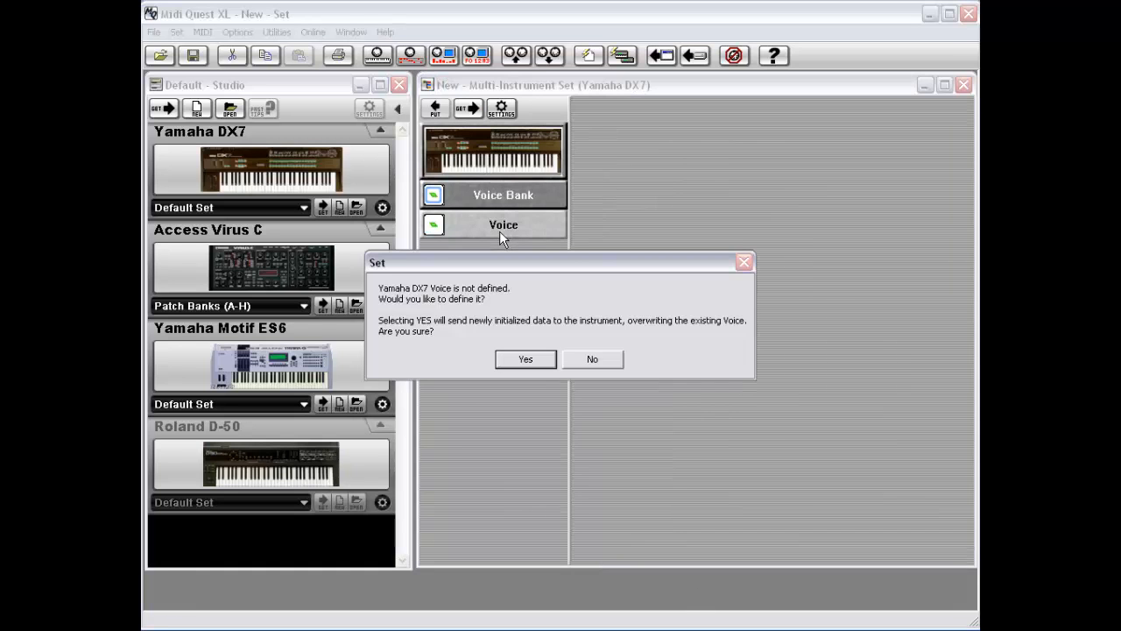
left_click(521, 359)
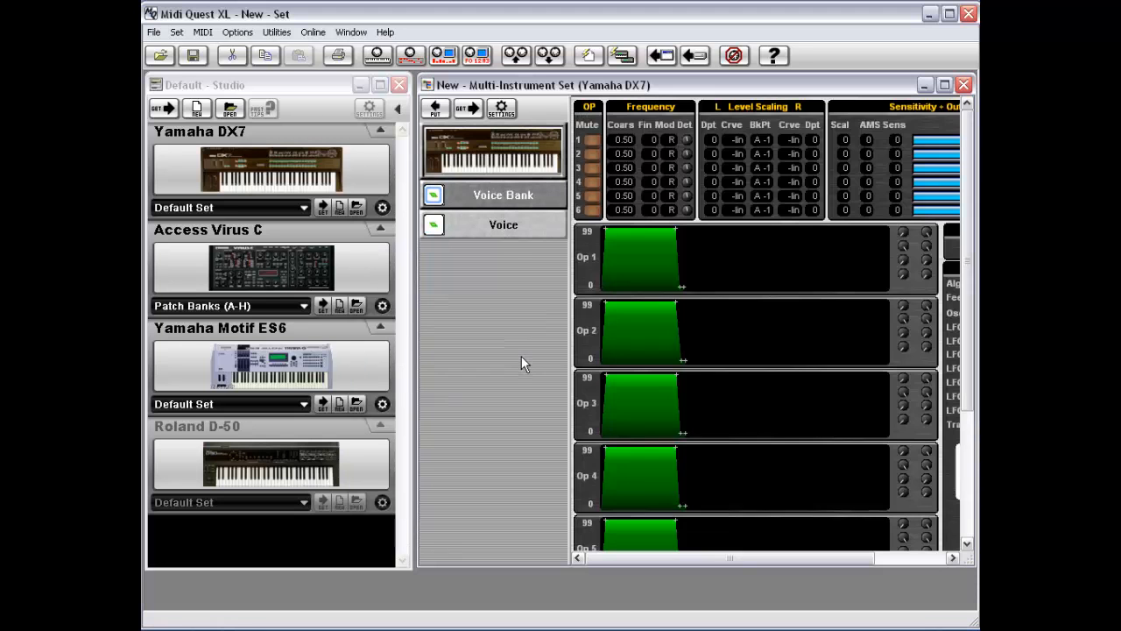
Step: Get the current voice from the Yamaha DX7 into the Voice editor
right_click(498, 226)
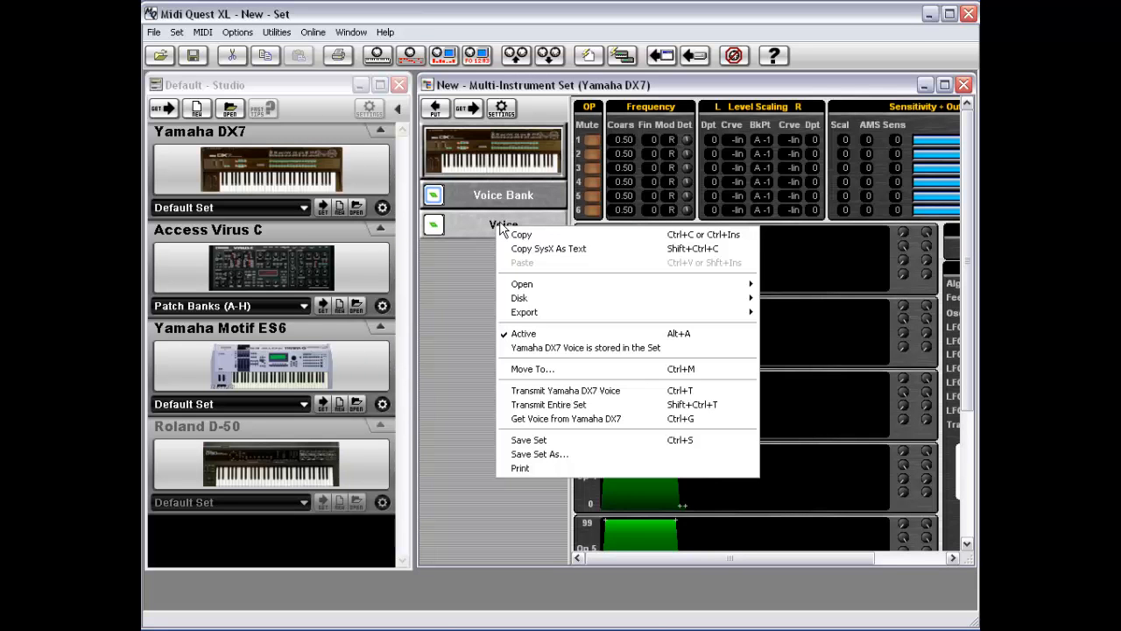
left_click(463, 113)
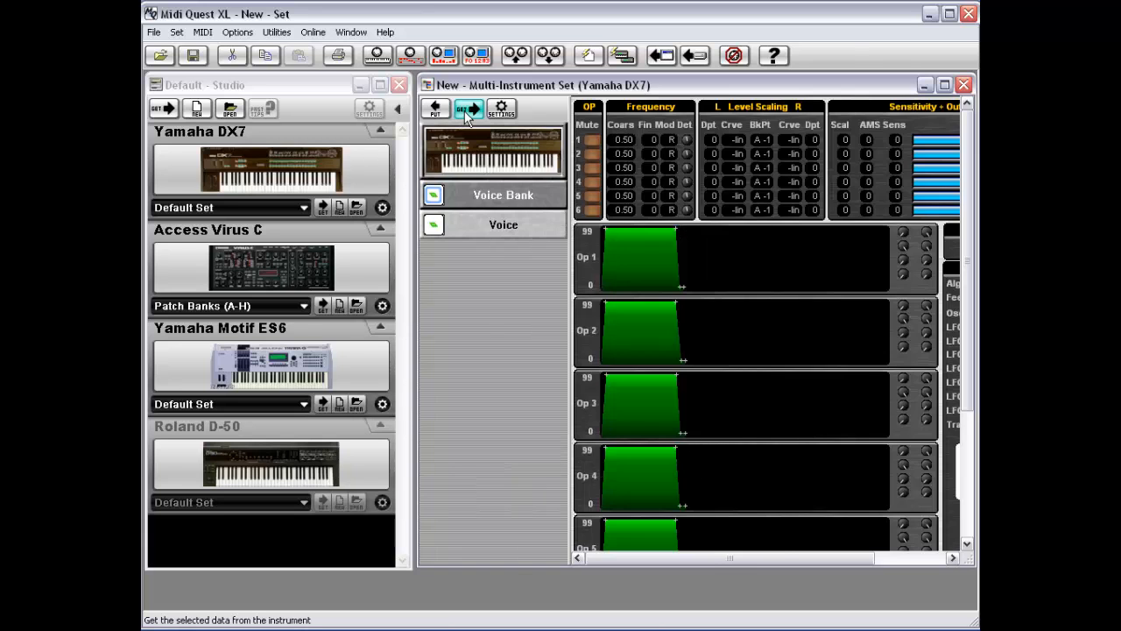
left_click(465, 116)
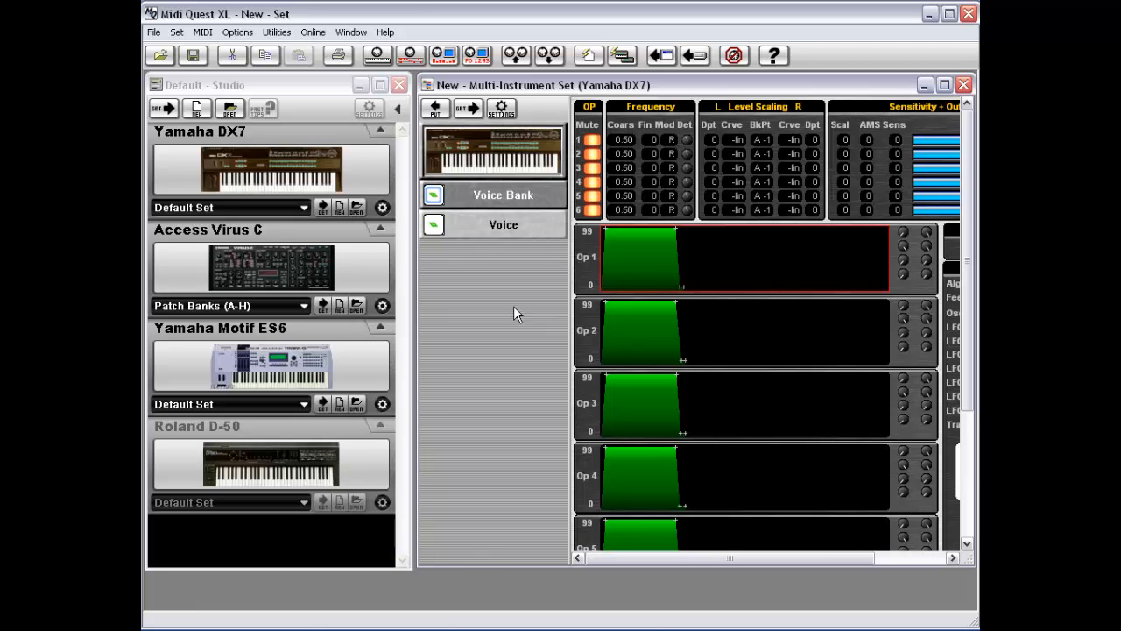
Step: Toggle instrument selections in the studio and review the Access Virus C set options
left_click(245, 277)
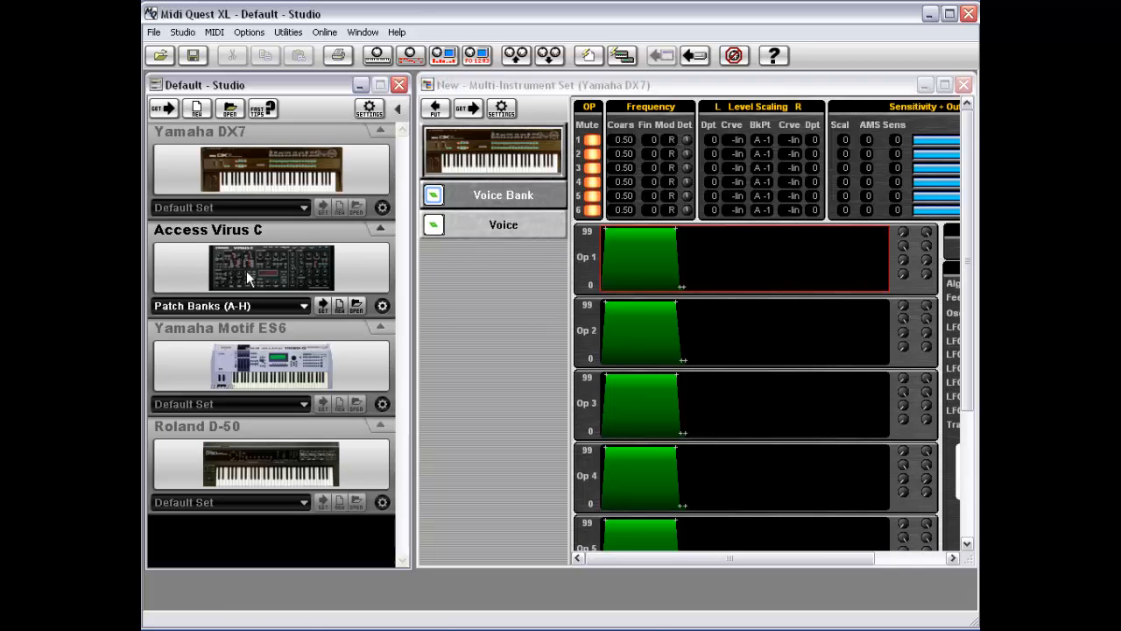
left_click(219, 166)
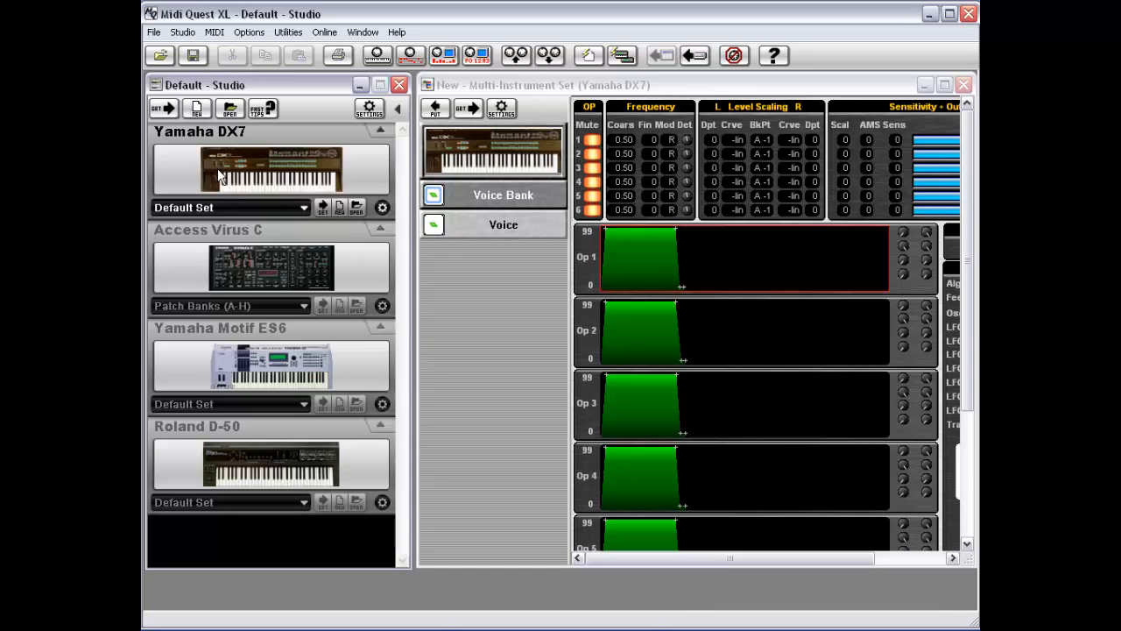
left_click(204, 261)
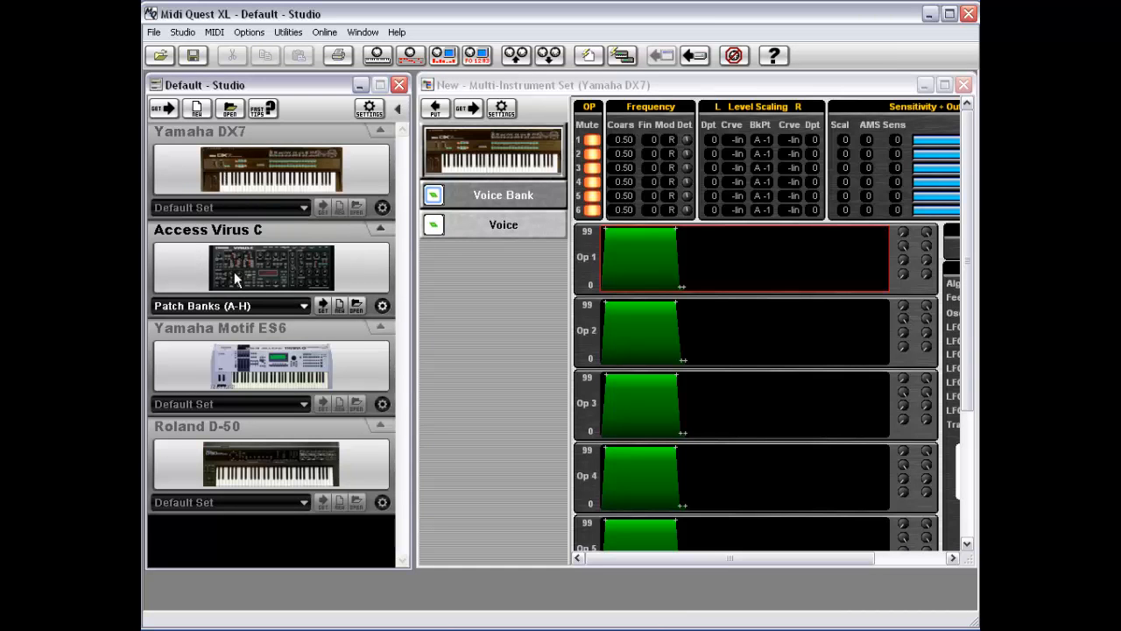
left_click(234, 184)
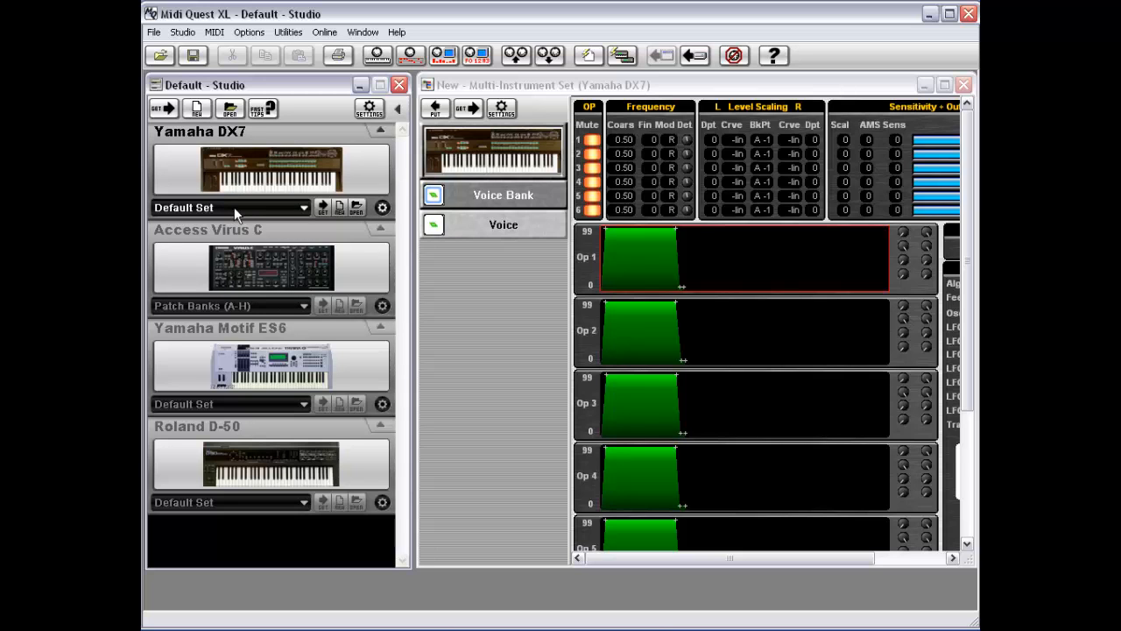
left_click(232, 206)
left_click(275, 185)
left_click(264, 262)
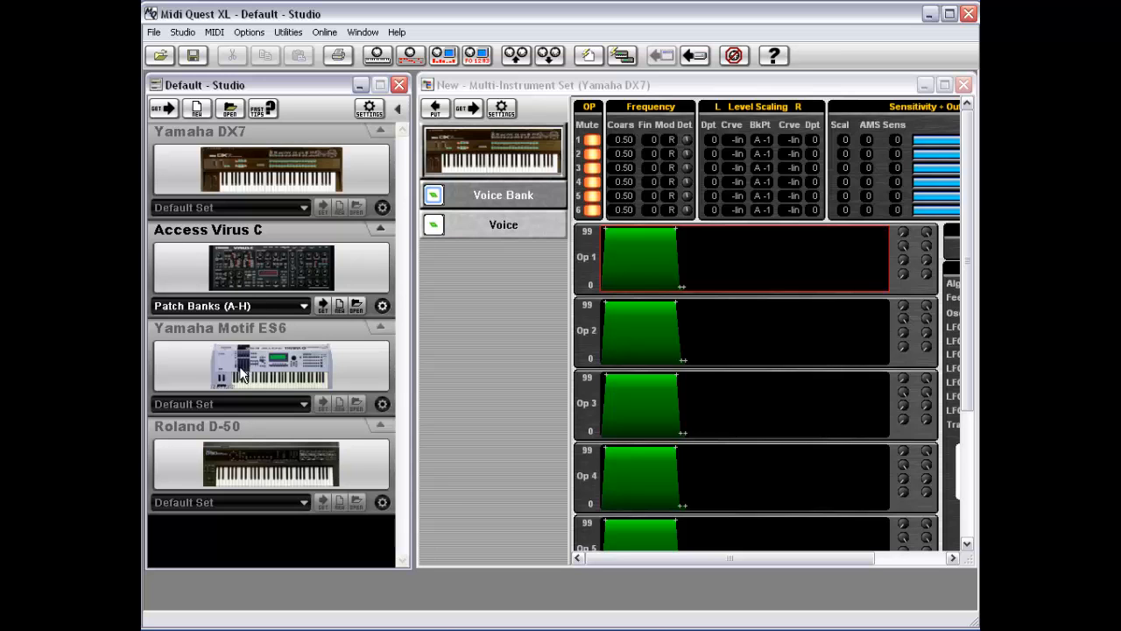
left_click(262, 306)
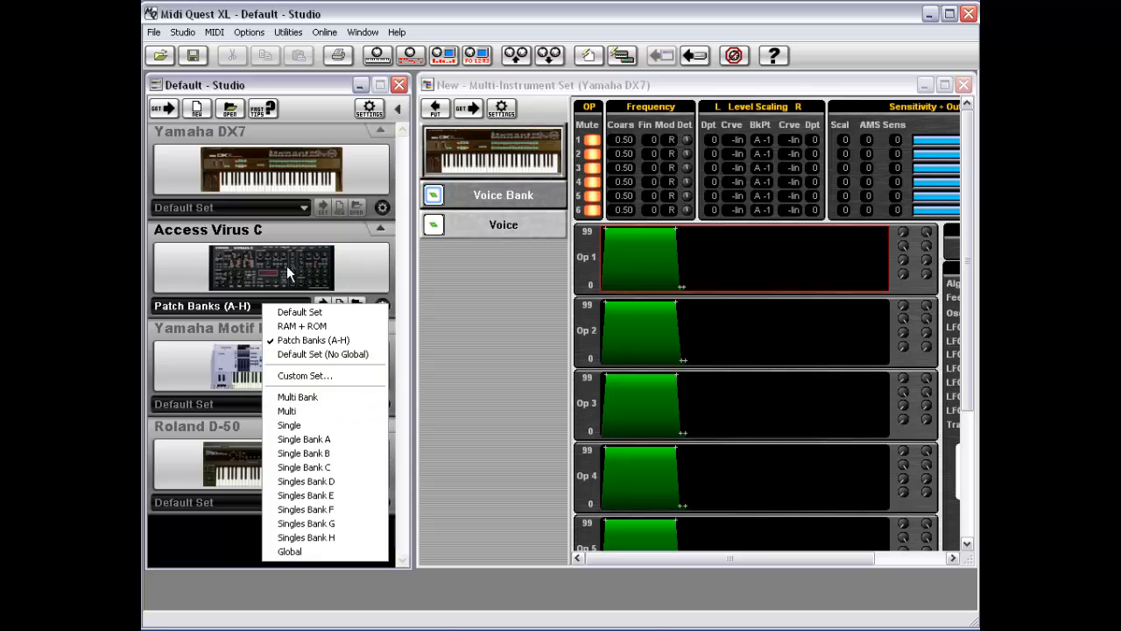
left_click(205, 270)
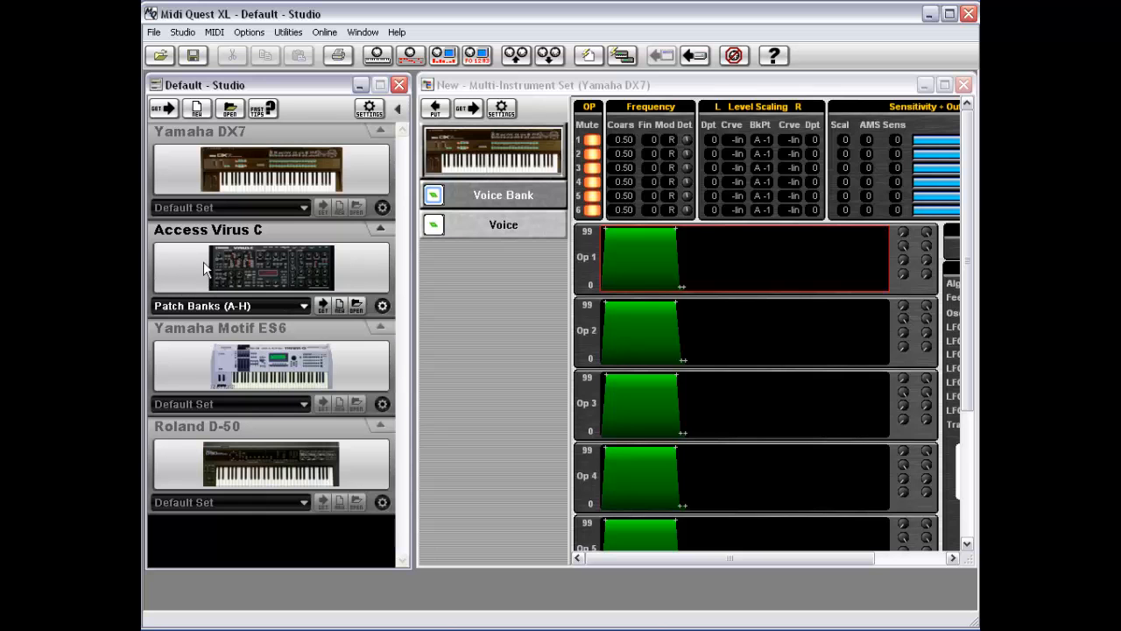
Step: Select the Yamaha Motif ES6 in the studio and review its set options
left_click(290, 178)
left_click(270, 360)
left_click(255, 404)
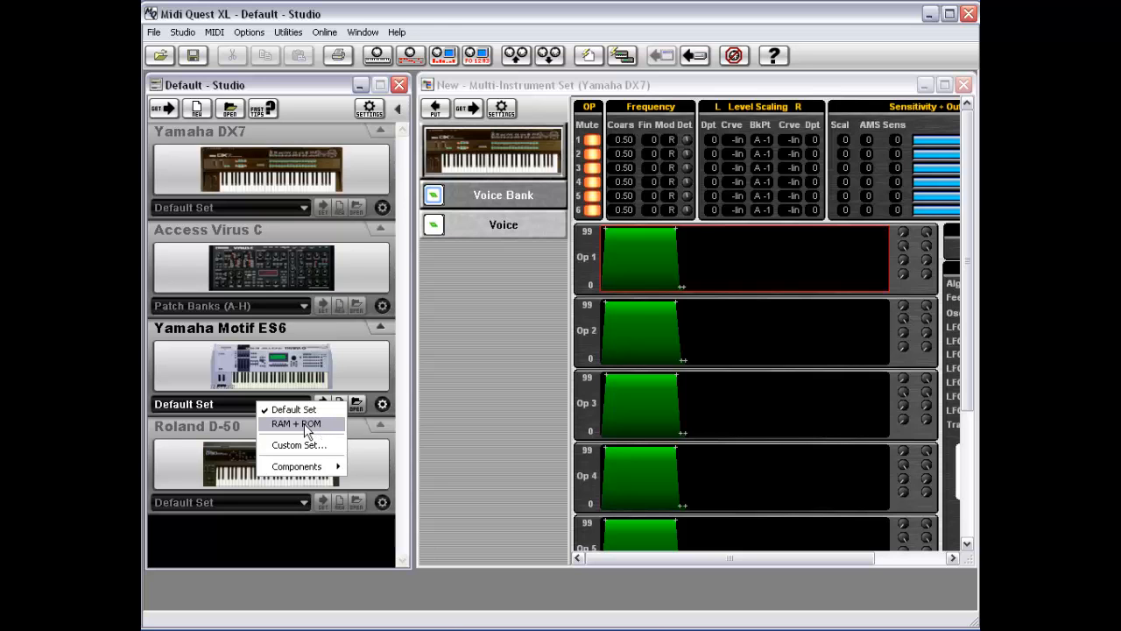
left_click(465, 319)
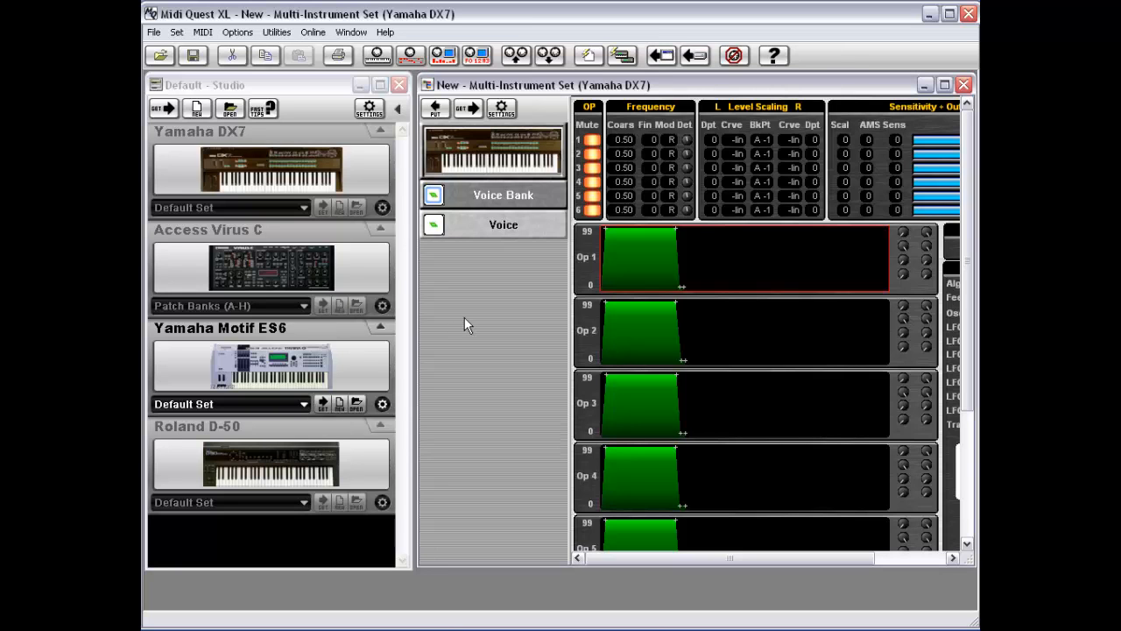
Step: Close the new multi-instrument set window
double_click(425, 80)
left_click(559, 343)
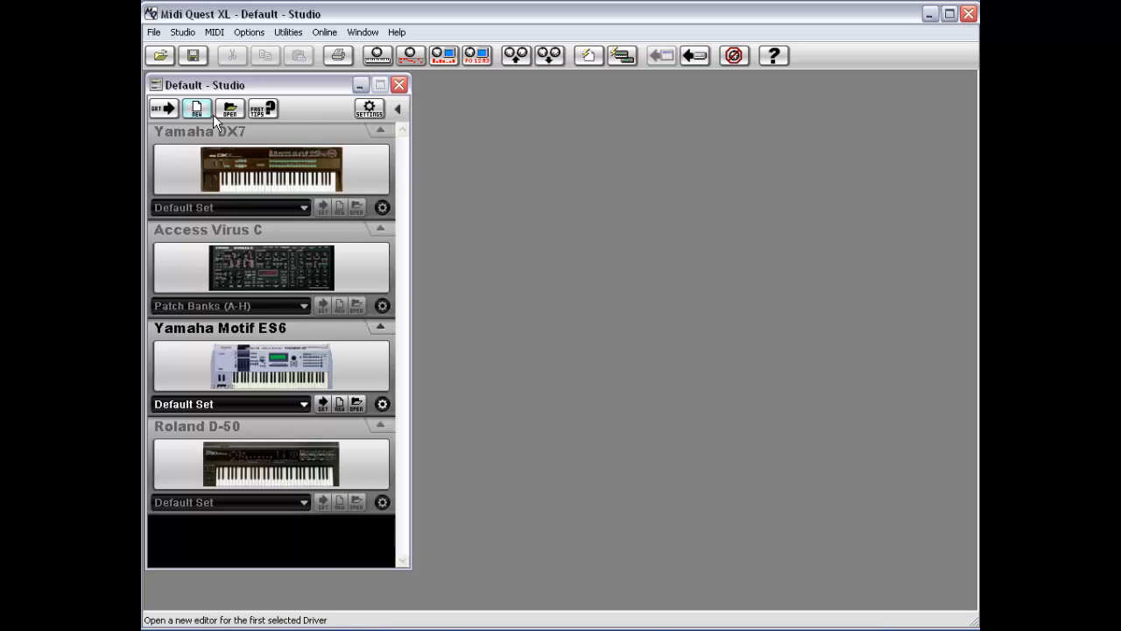
Step: Open the DXGowan.SQS set file from the DX folder, then close its set window
left_click(154, 31)
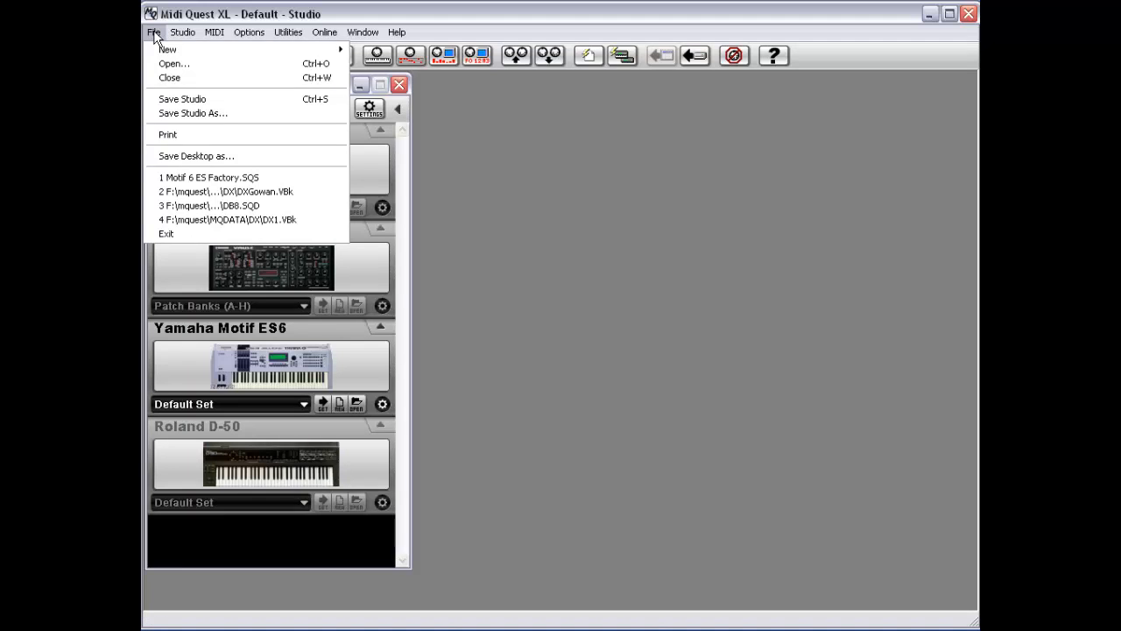
left_click(194, 69)
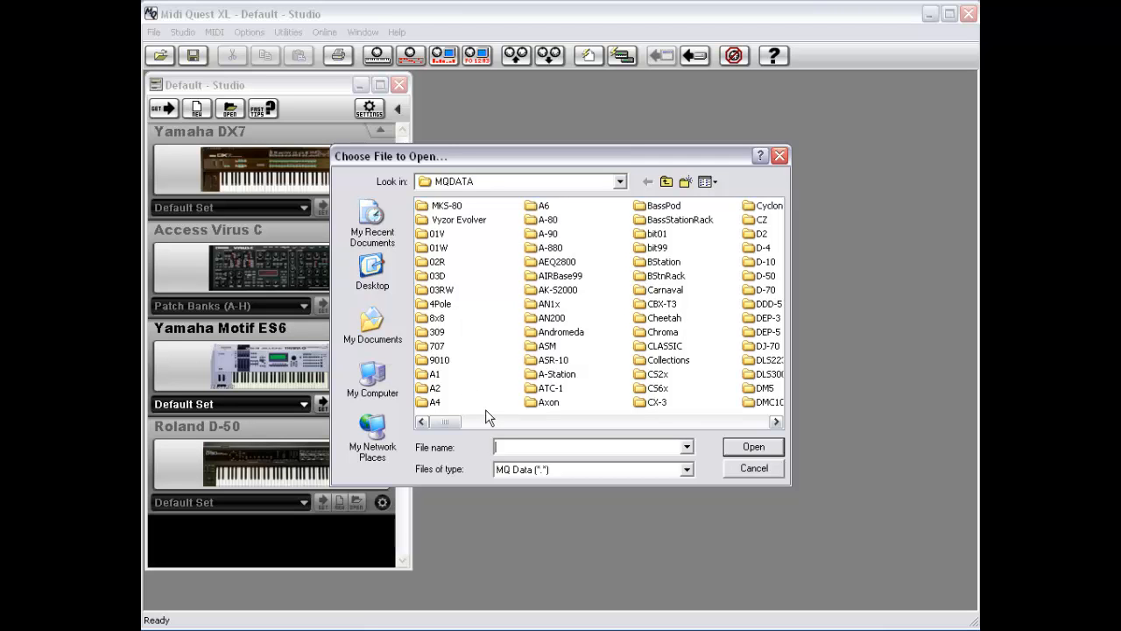
left_click(678, 423)
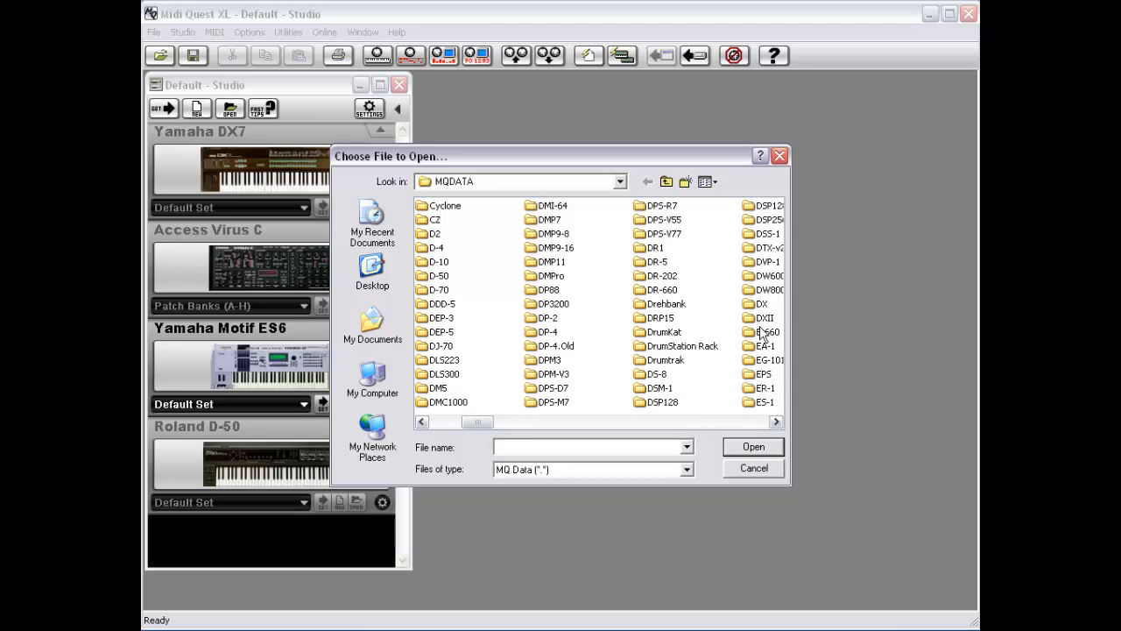
double_click(753, 303)
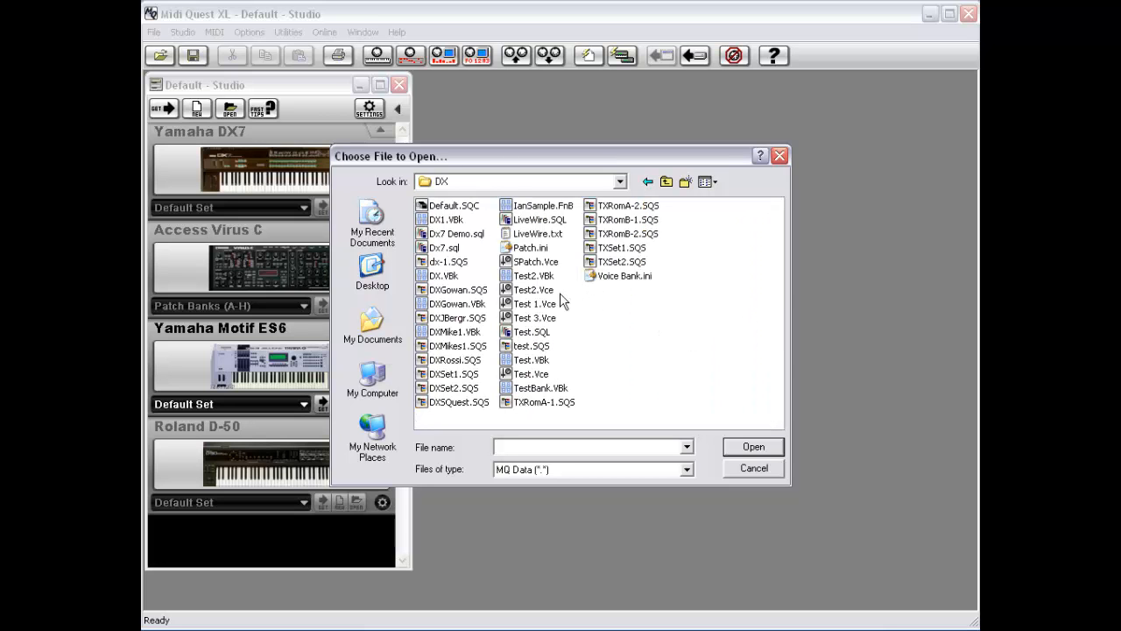
double_click(453, 290)
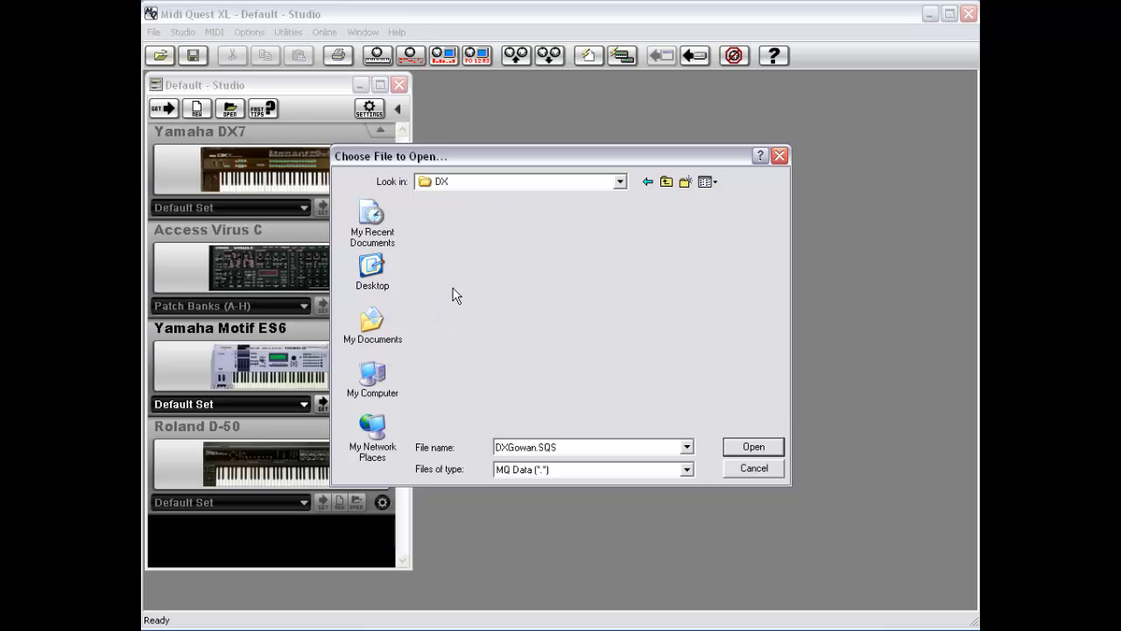
left_click_drag(315, 101, 591, 97)
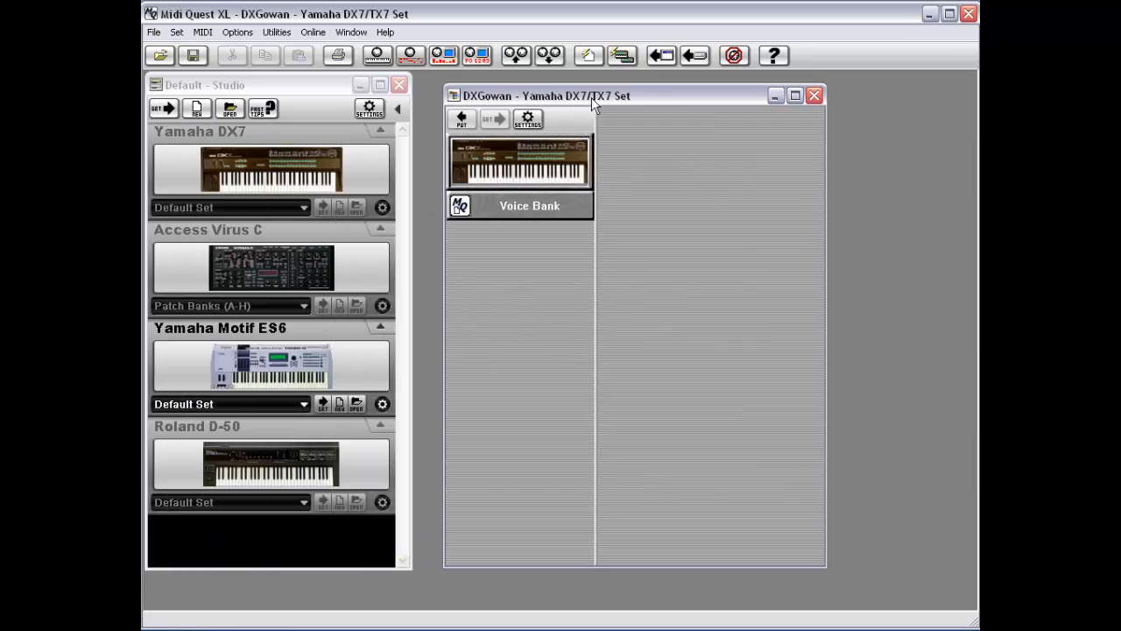
double_click(454, 95)
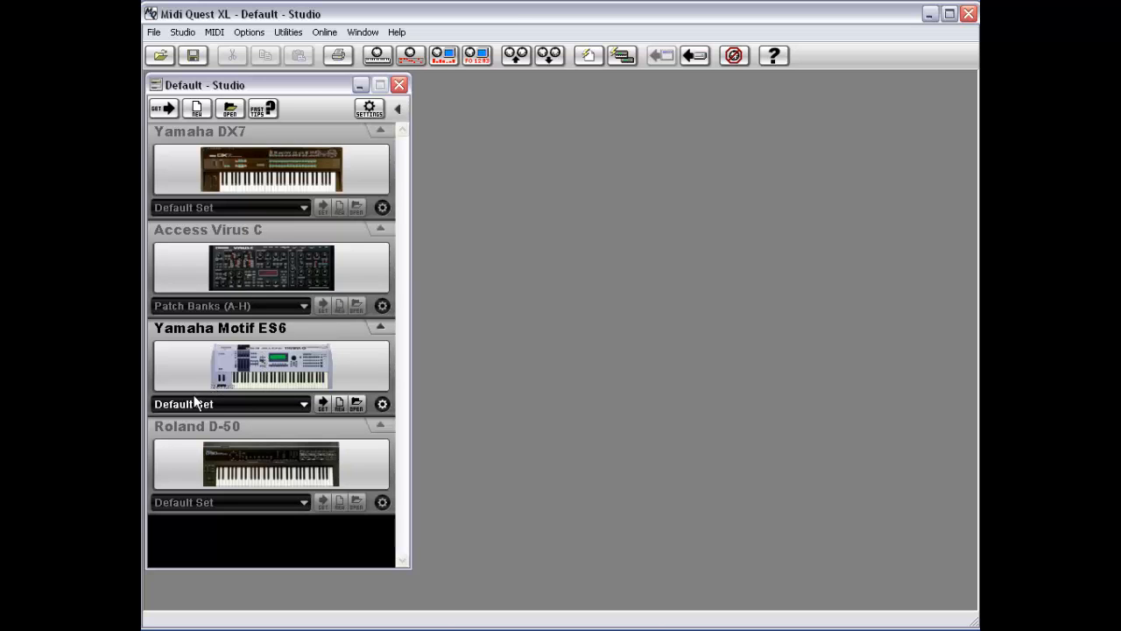
Step: Open the Motif 6 ES Factory.SQS set file for the Yamaha Motif ES6, keeping Default Set, then close its set window
left_click(226, 404)
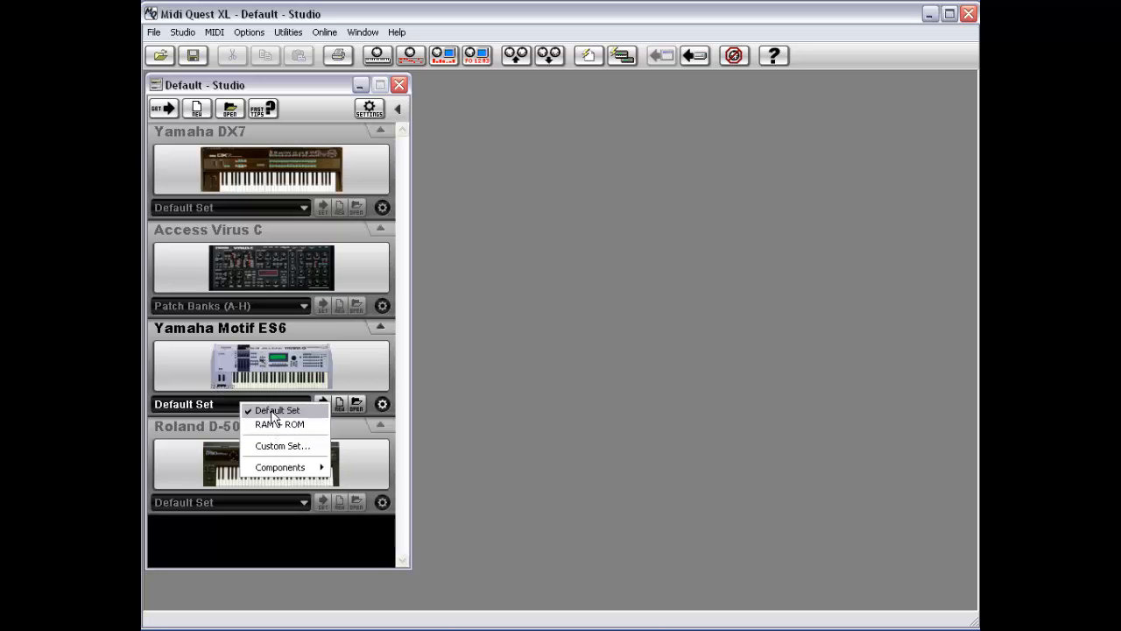
left_click(268, 409)
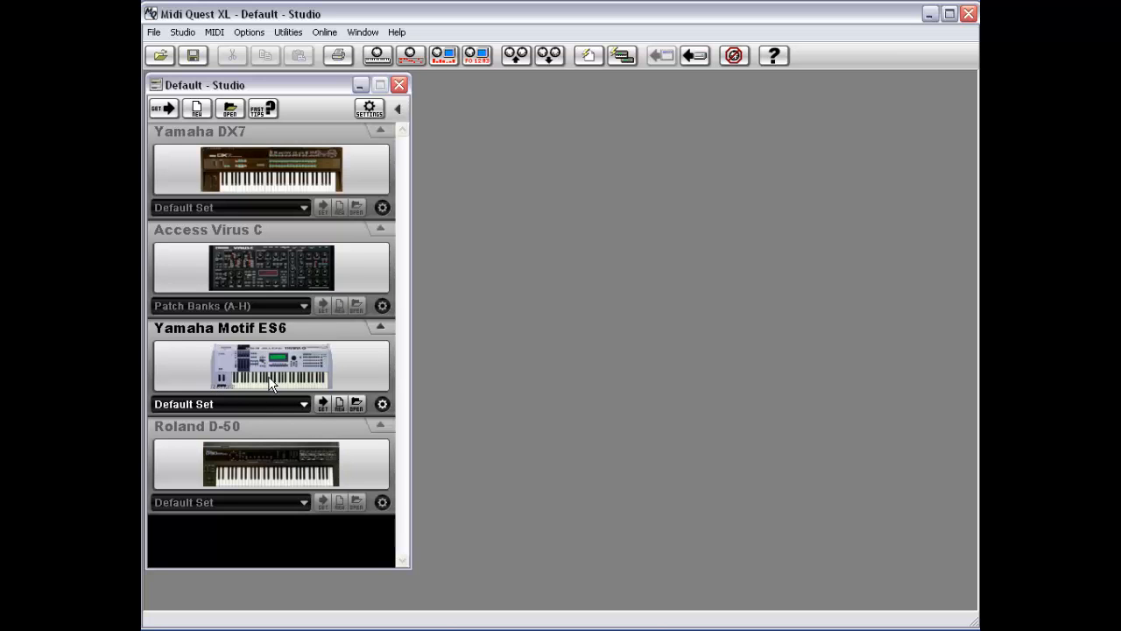
left_click(356, 404)
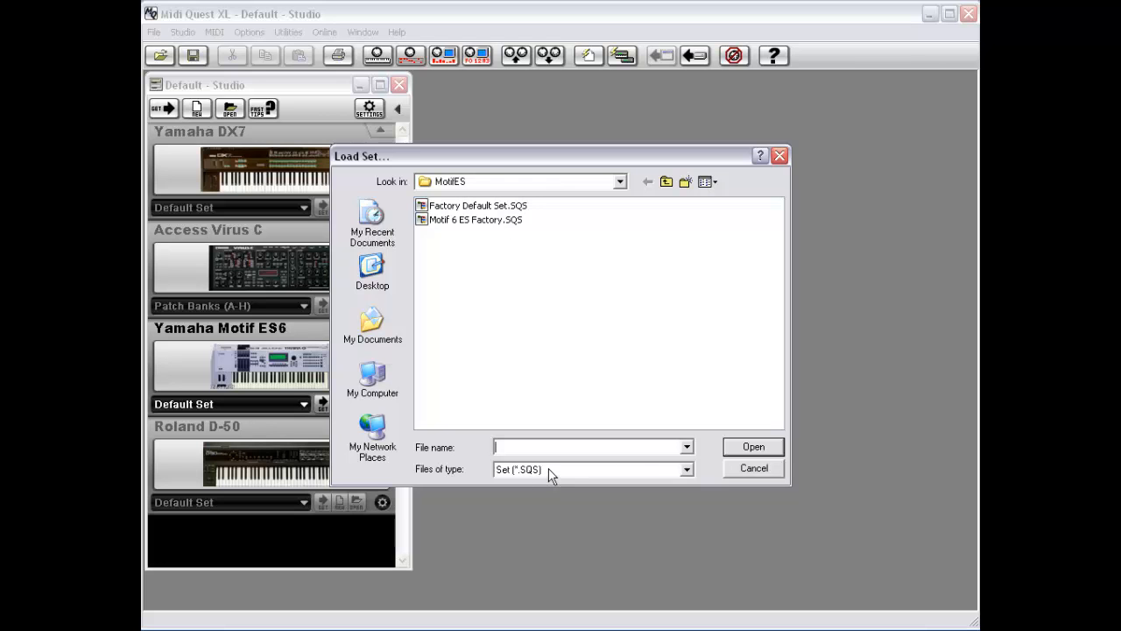
double_click(469, 220)
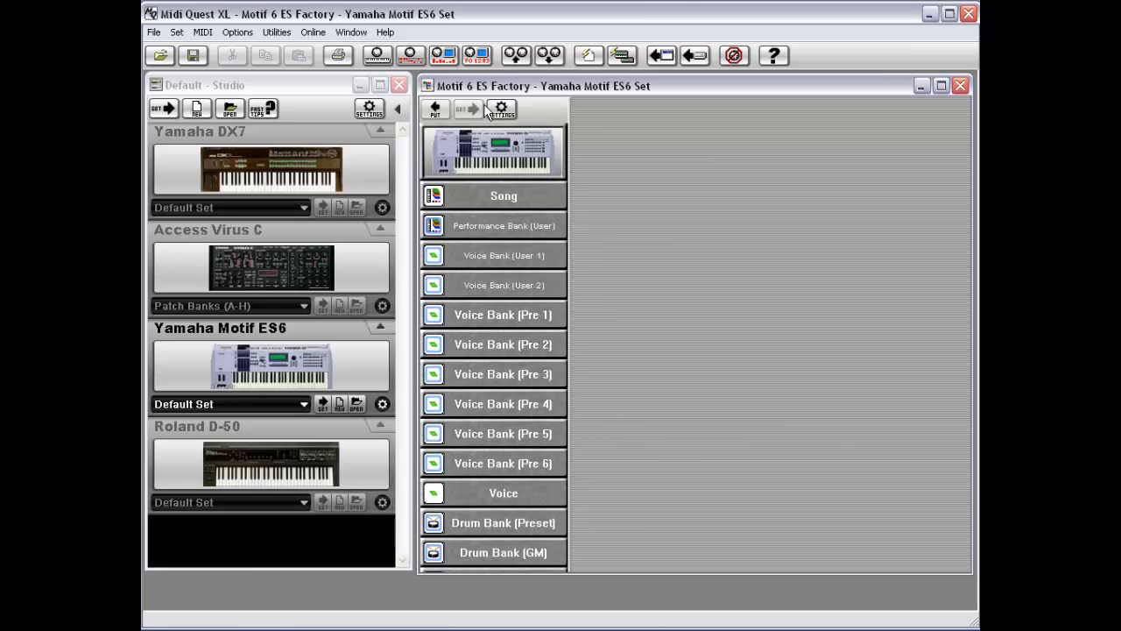
double_click(426, 86)
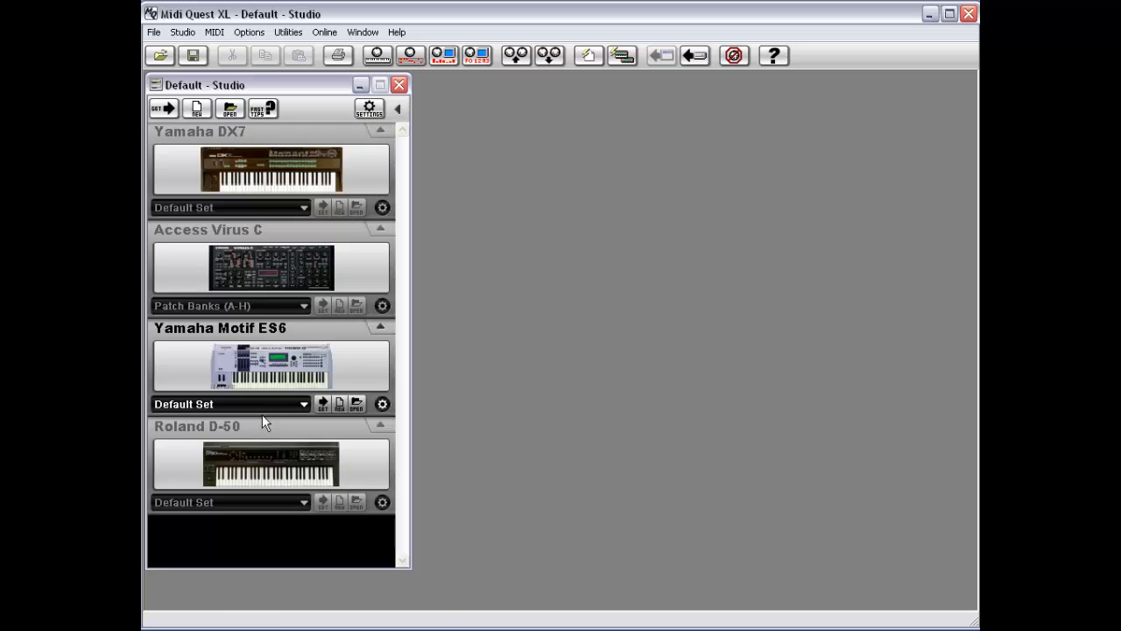
Step: Review the set-opening options for the Yamaha Motif ES6 and the studio's Open submenu
left_click(357, 404)
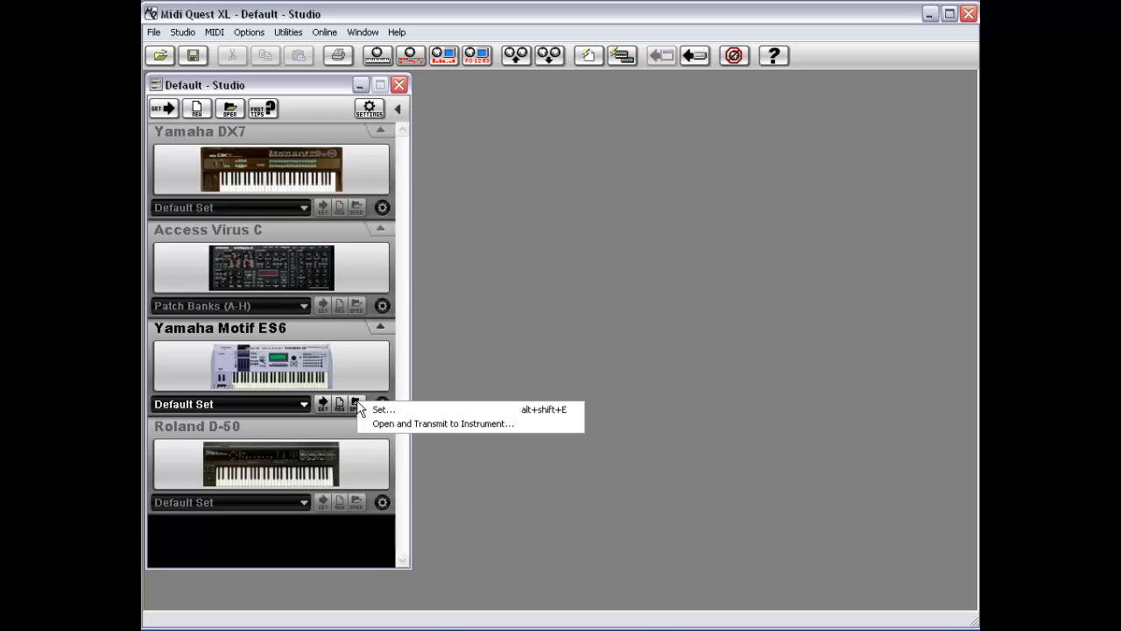
left_click(334, 368)
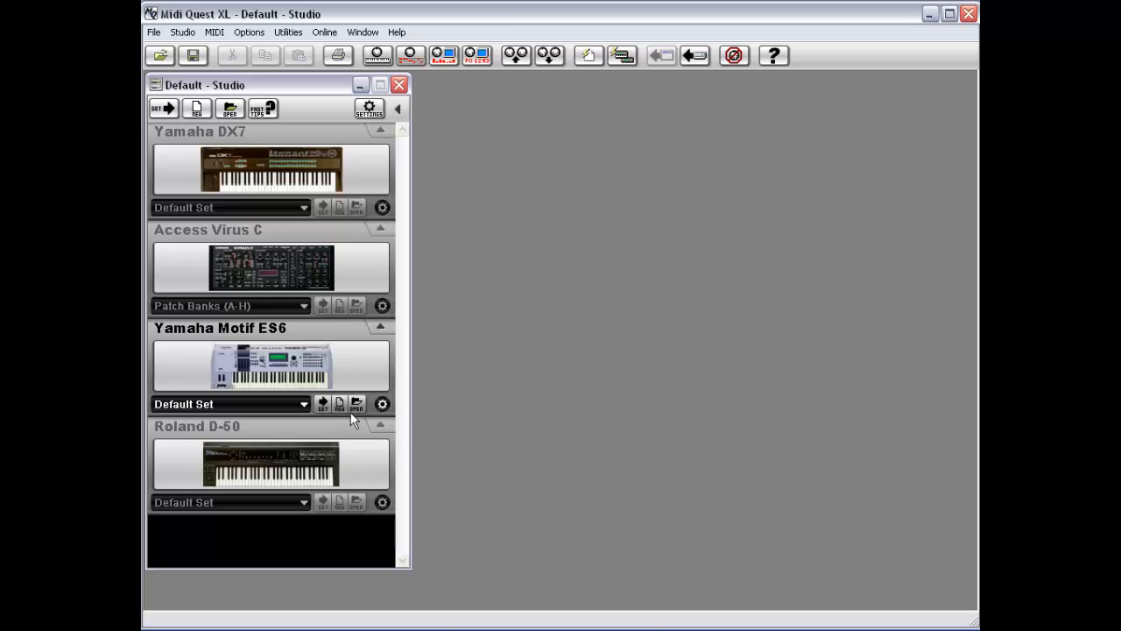
left_click(356, 404)
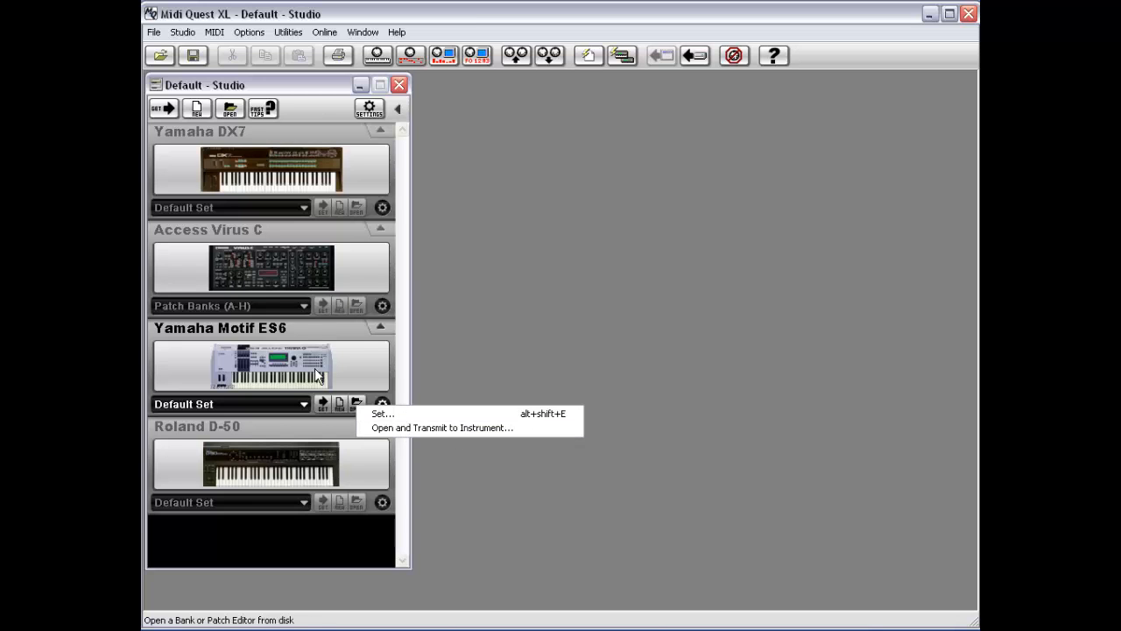
left_click(230, 149)
left_click(182, 33)
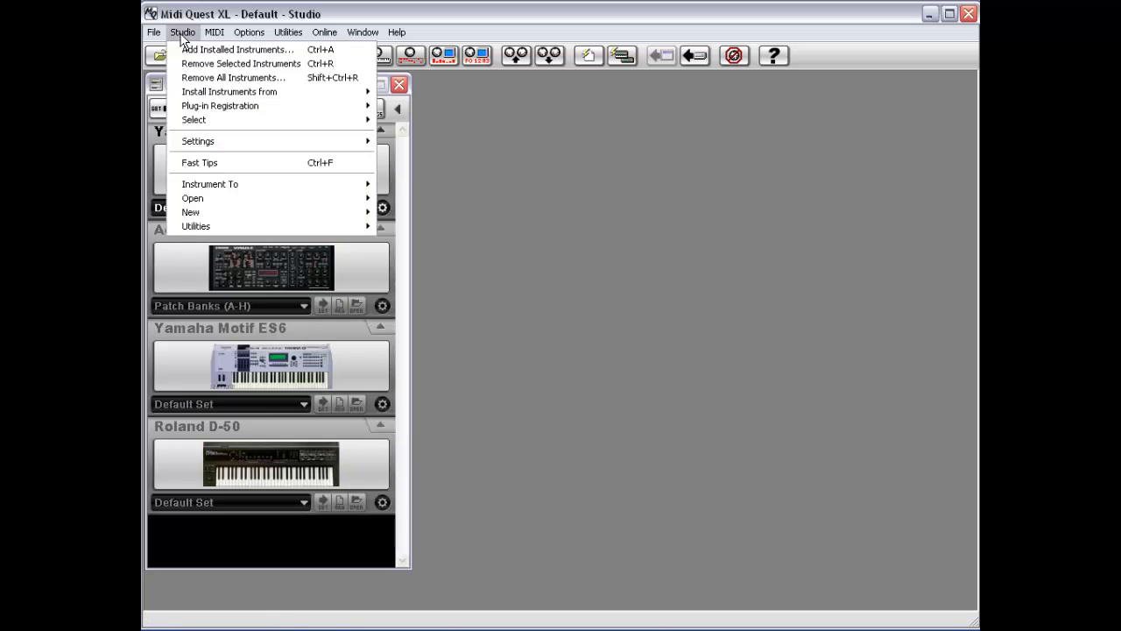
mouse_move(303, 200)
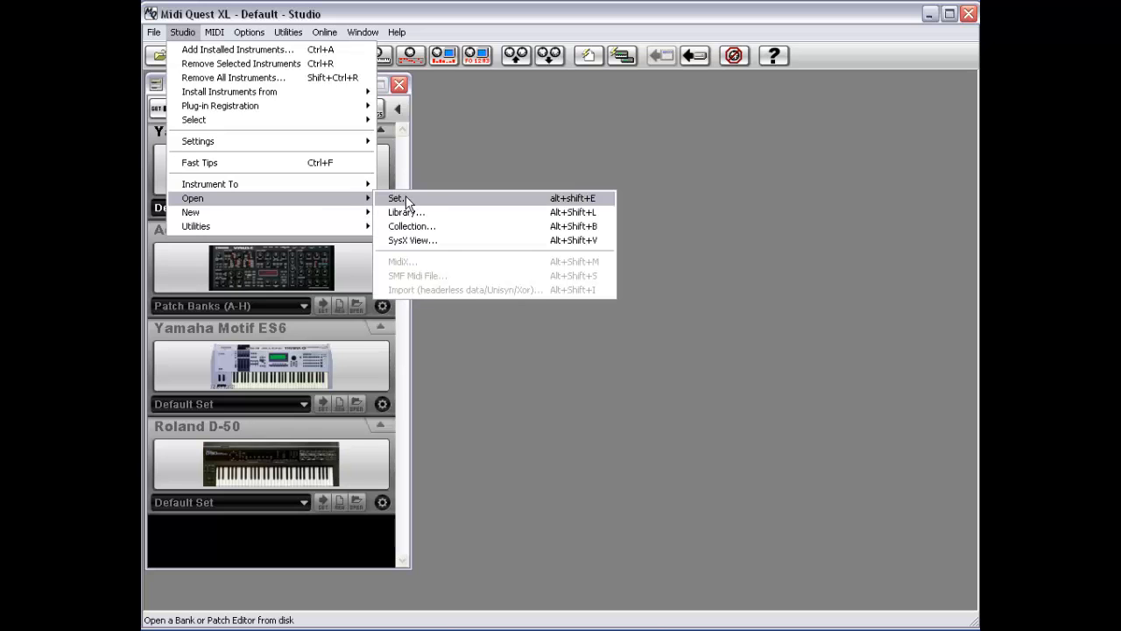
left_click(261, 271)
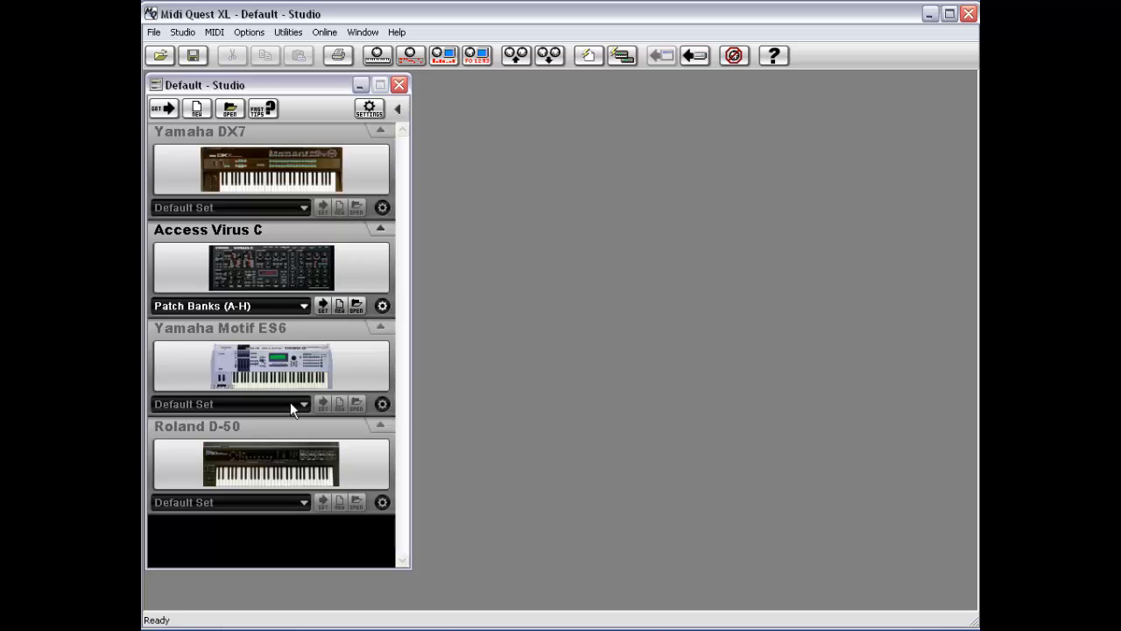
Step: Open the Motif 6 ES Factory.SQS set for the Yamaha Motif ES6 and display its Voice Bank (User 2)
left_click(355, 403)
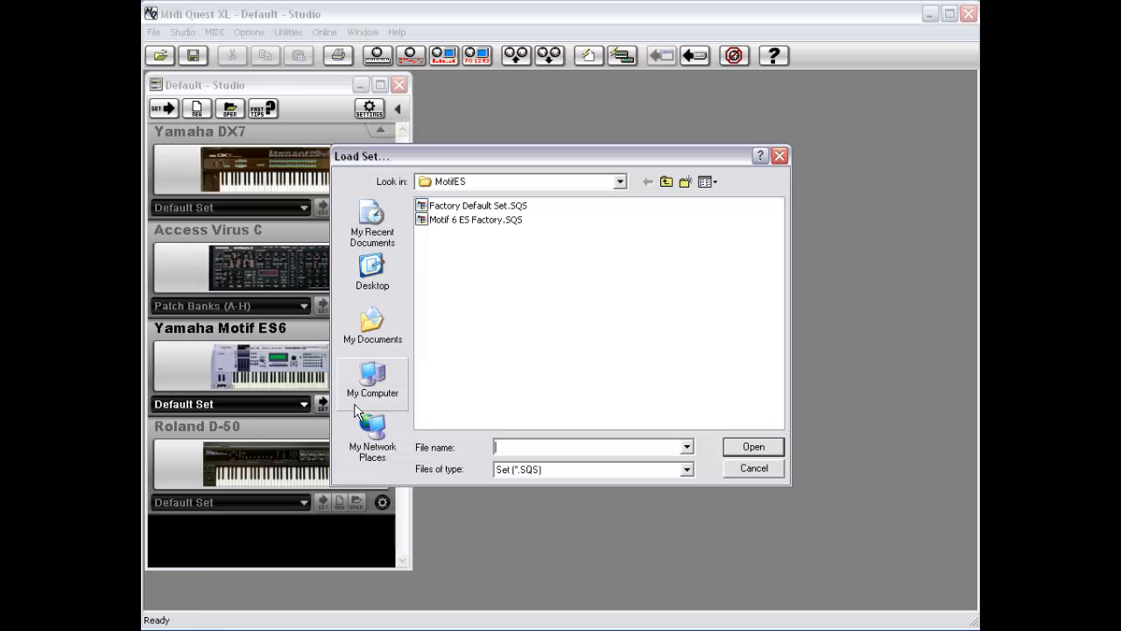
double_click(449, 220)
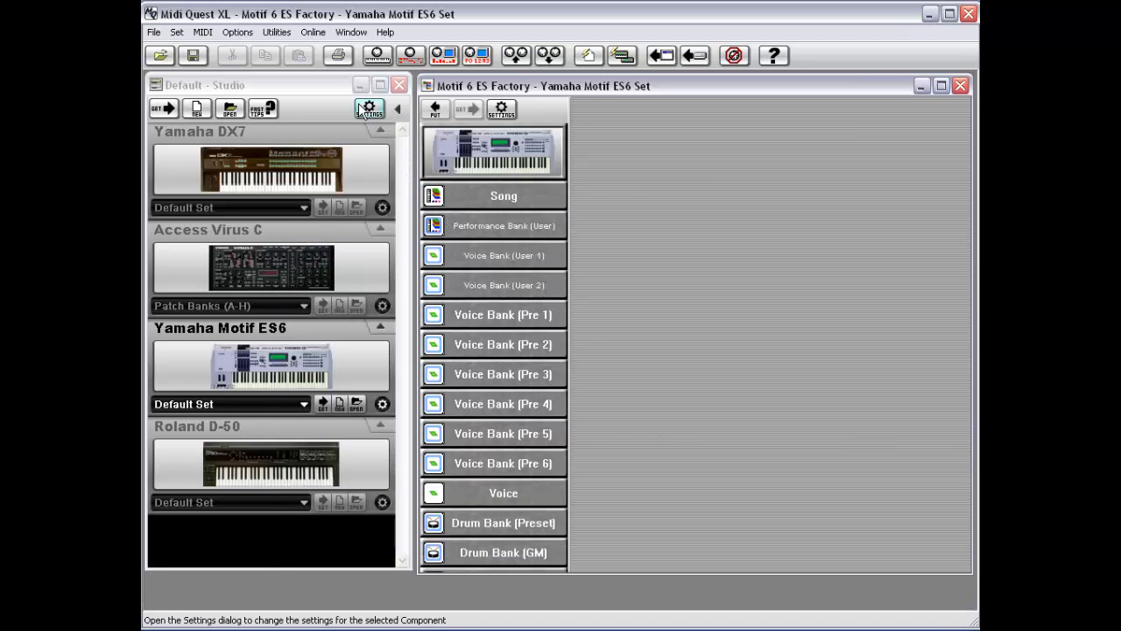
left_click(177, 33)
mouse_move(160, 40)
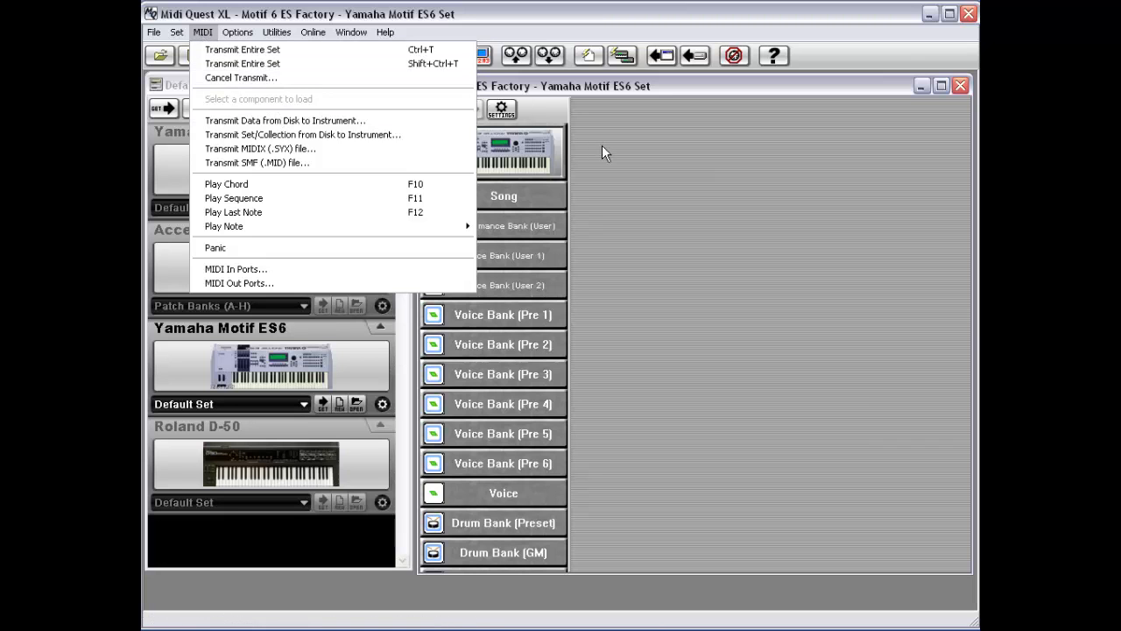
left_click(627, 262)
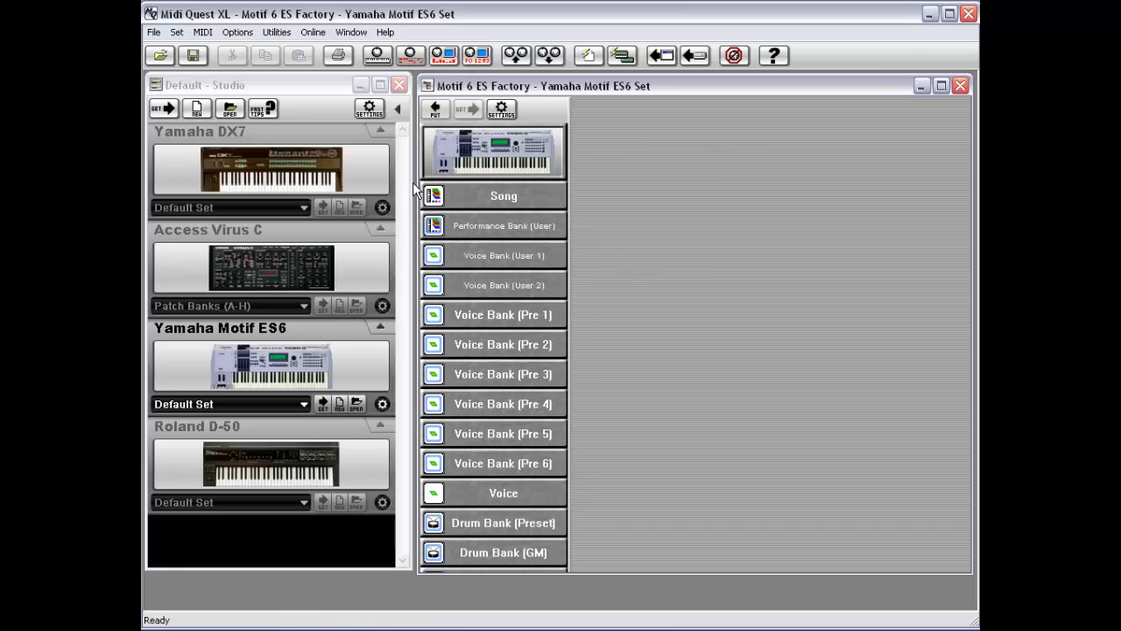
left_click(241, 35)
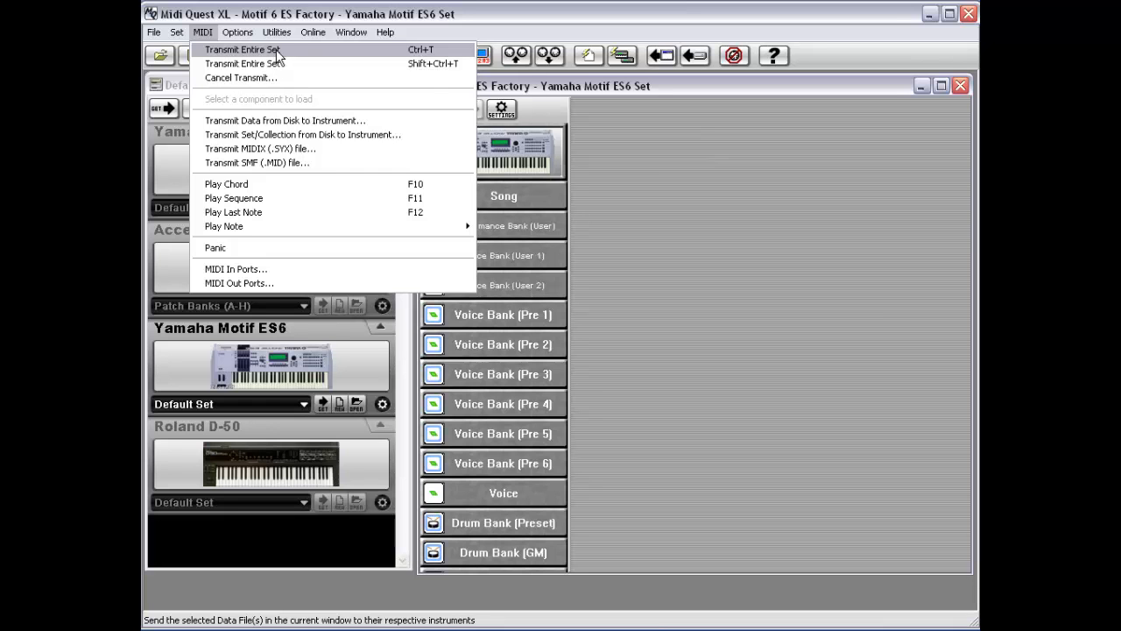
left_click(613, 219)
left_click(503, 254)
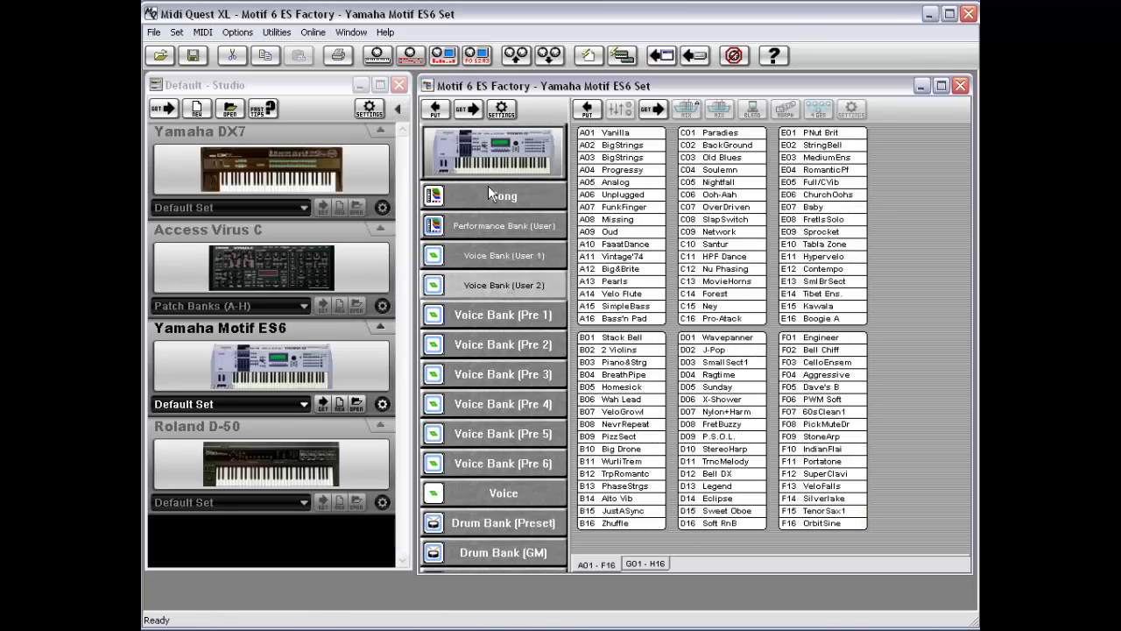
Step: Try cancelling transmission on the Out-B USB MidiSport 2x2 port, then dismiss the dialog
left_click(202, 32)
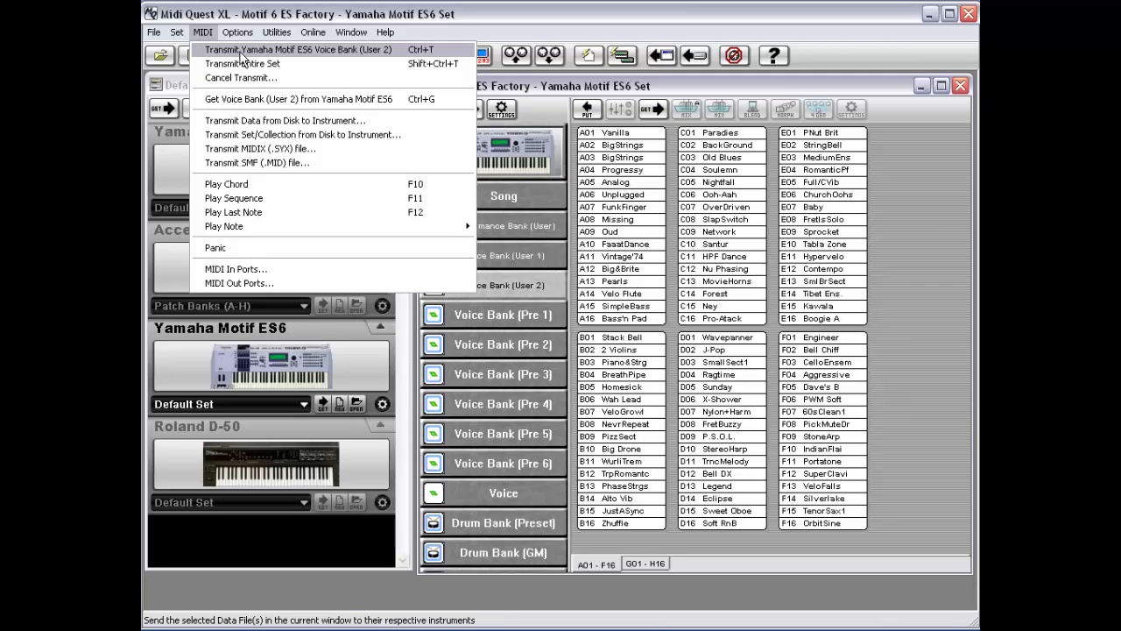
left_click(282, 79)
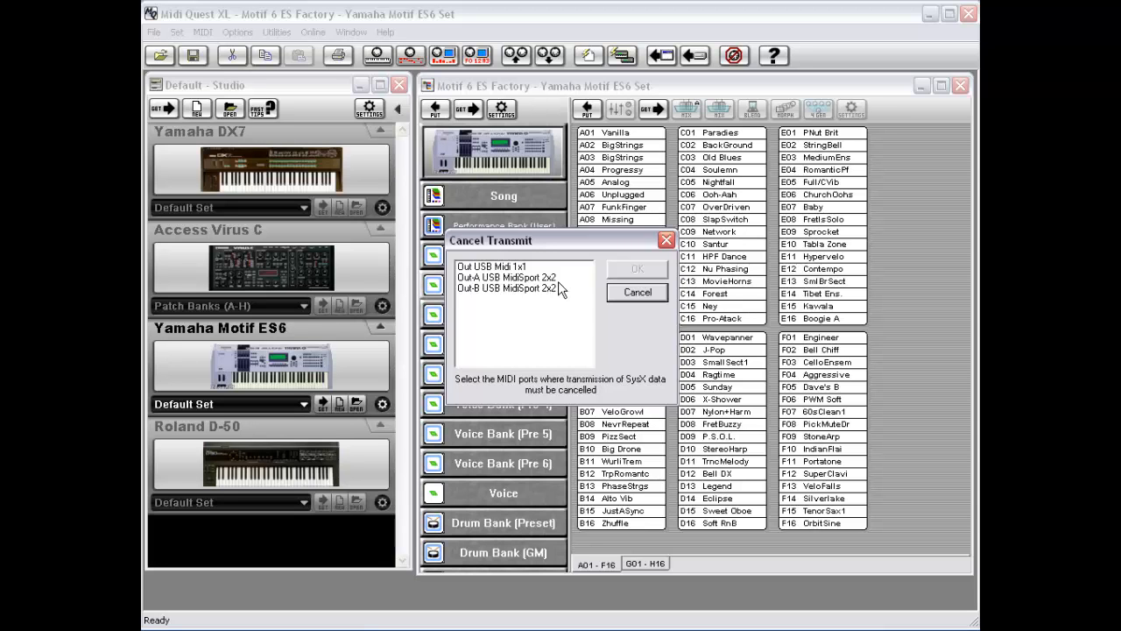
left_click(512, 292)
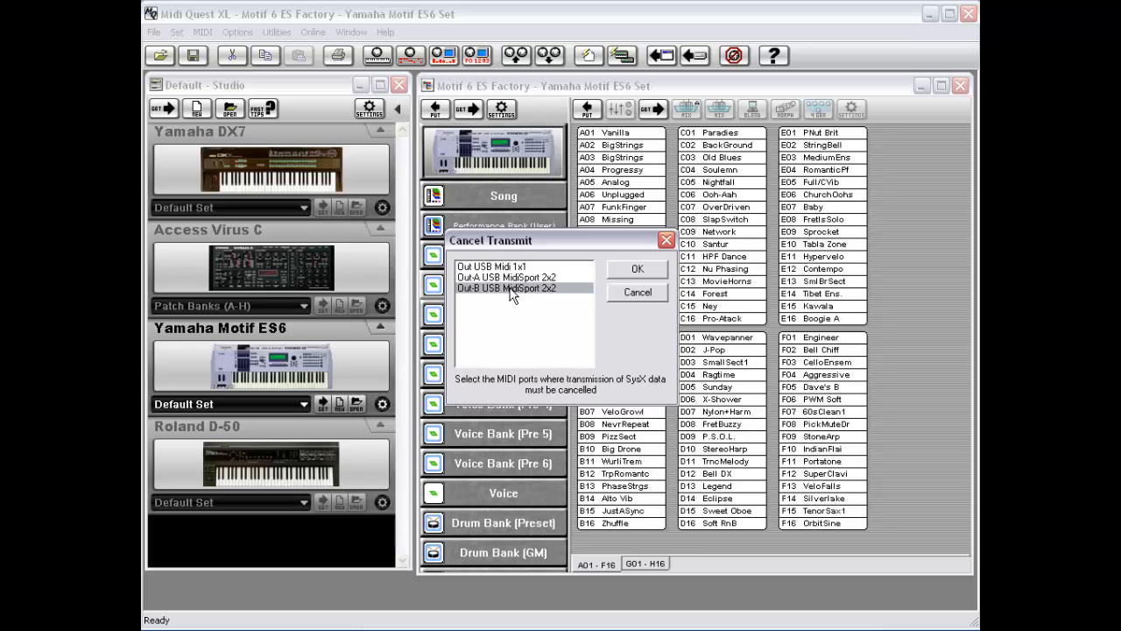
left_click(639, 293)
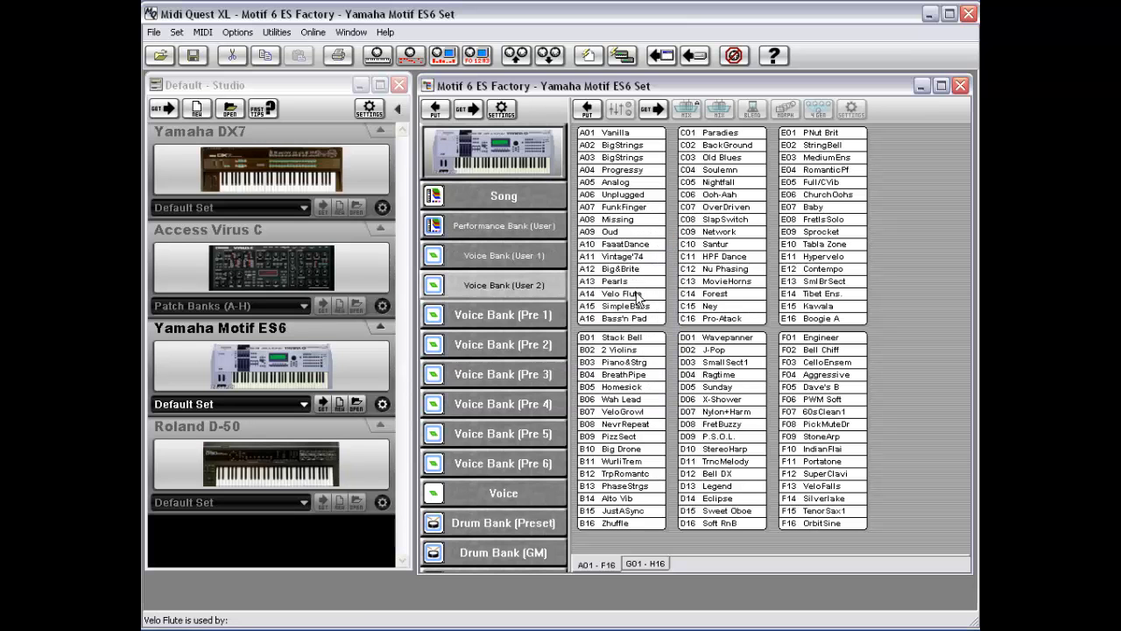
Step: Copy the Voice Bank (User 2) from the Motif 6 ES Factory set
left_click(201, 32)
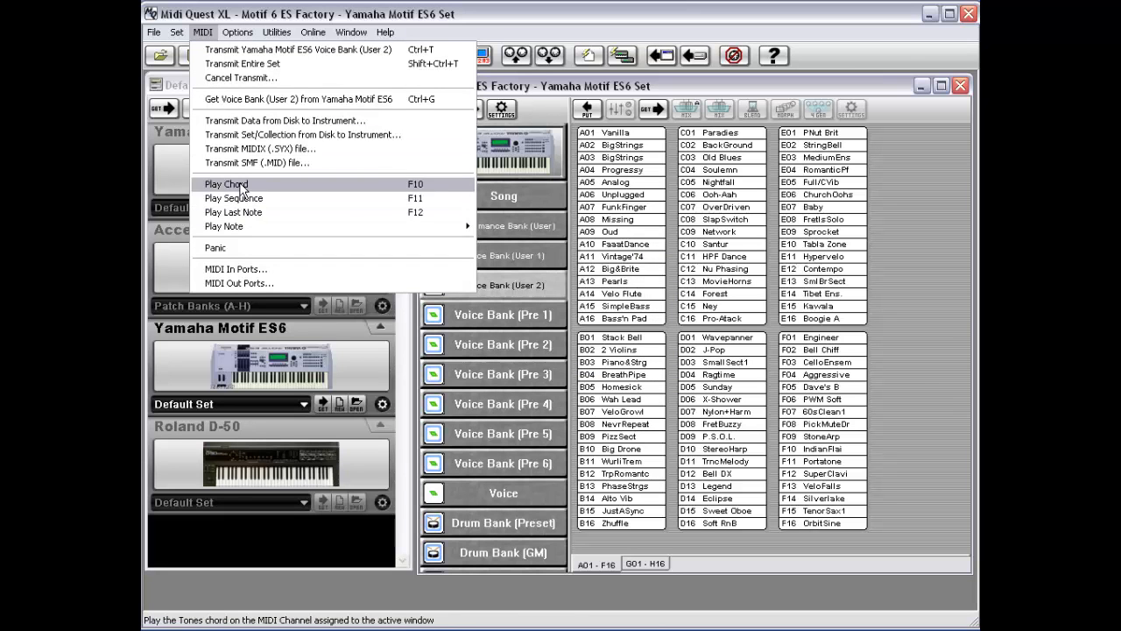
mouse_move(246, 225)
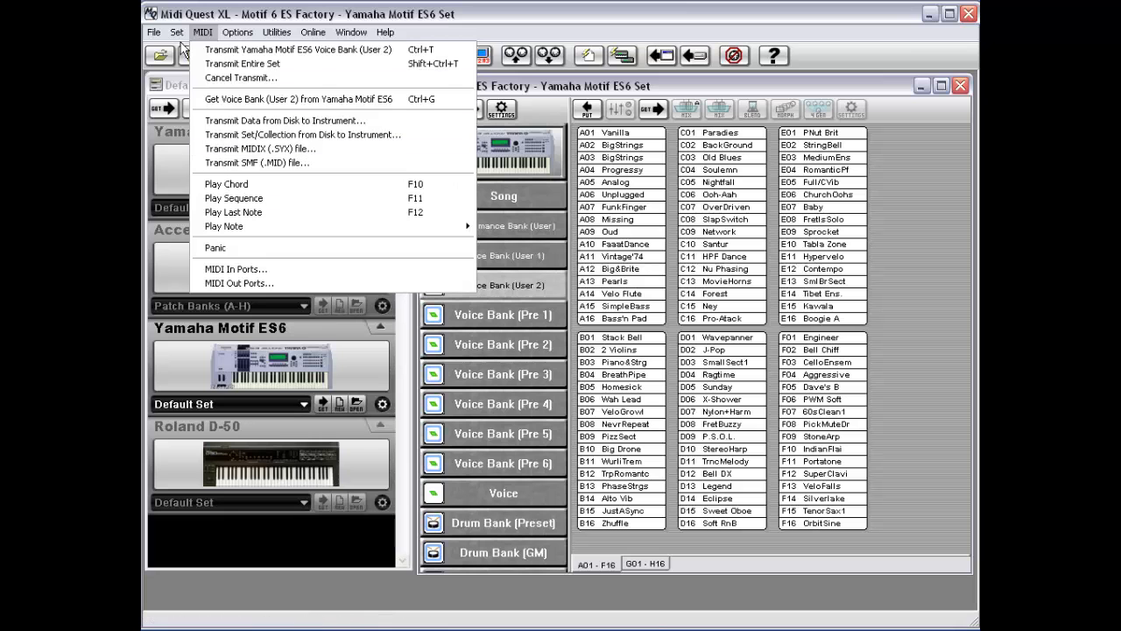
mouse_move(177, 35)
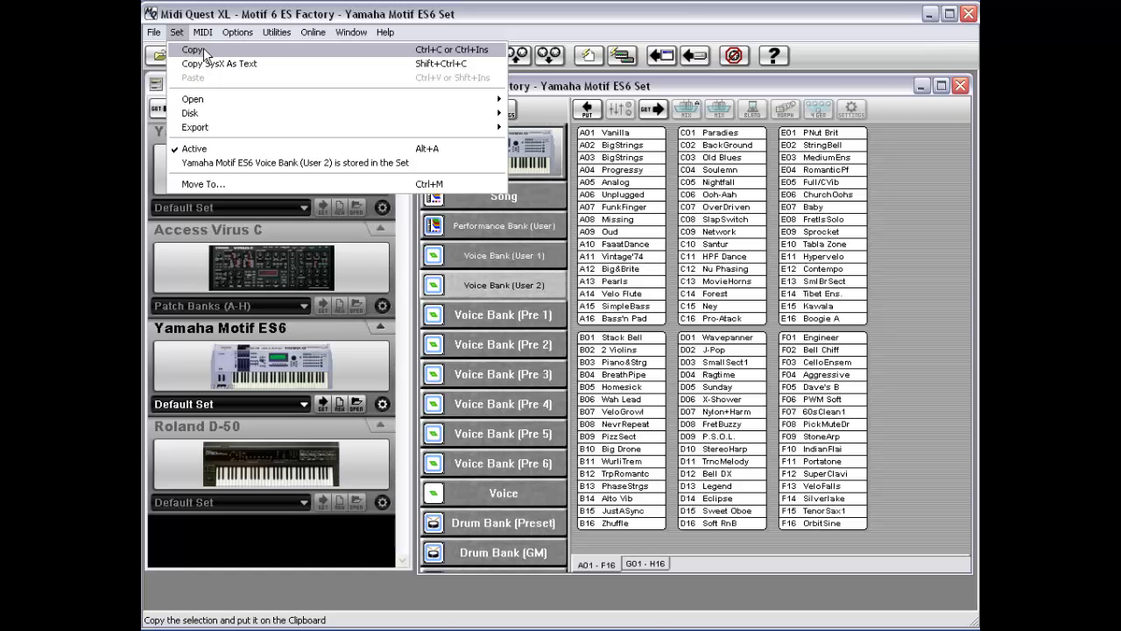
left_click(204, 50)
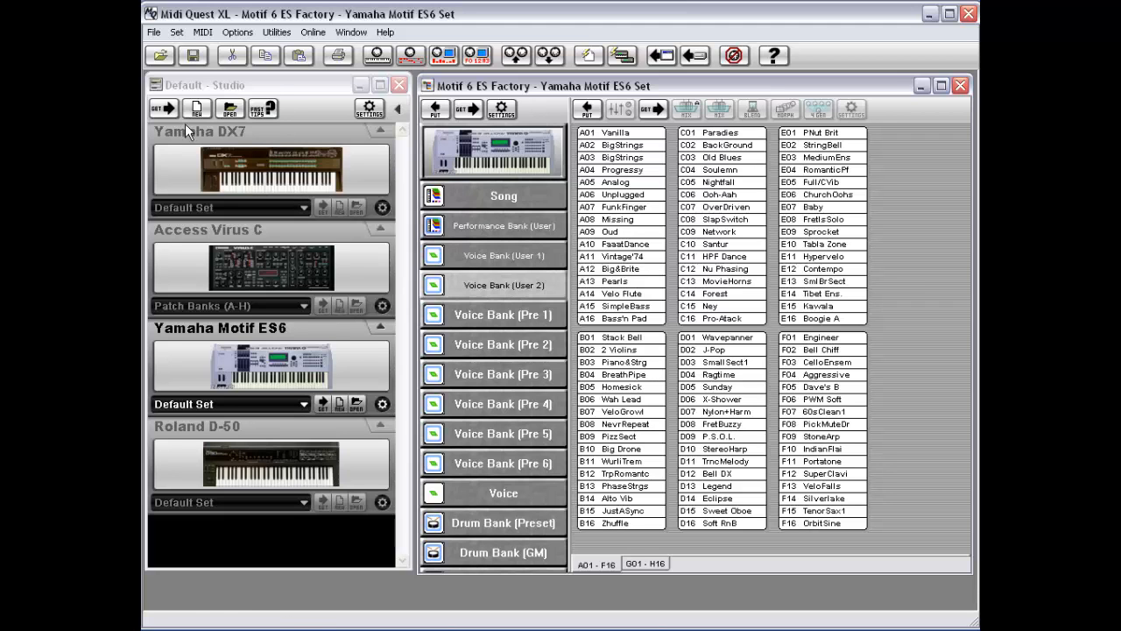
Step: Create a new Yamaha Motif ES6 set without defining its Song, and move its window aside
left_click(226, 366)
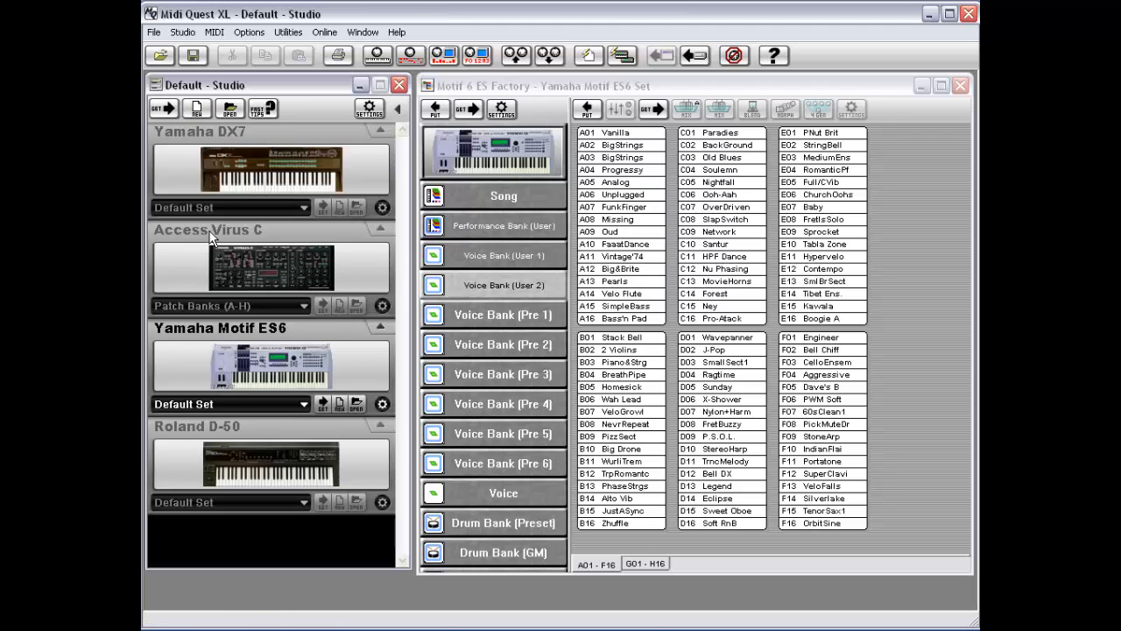
left_click(197, 109)
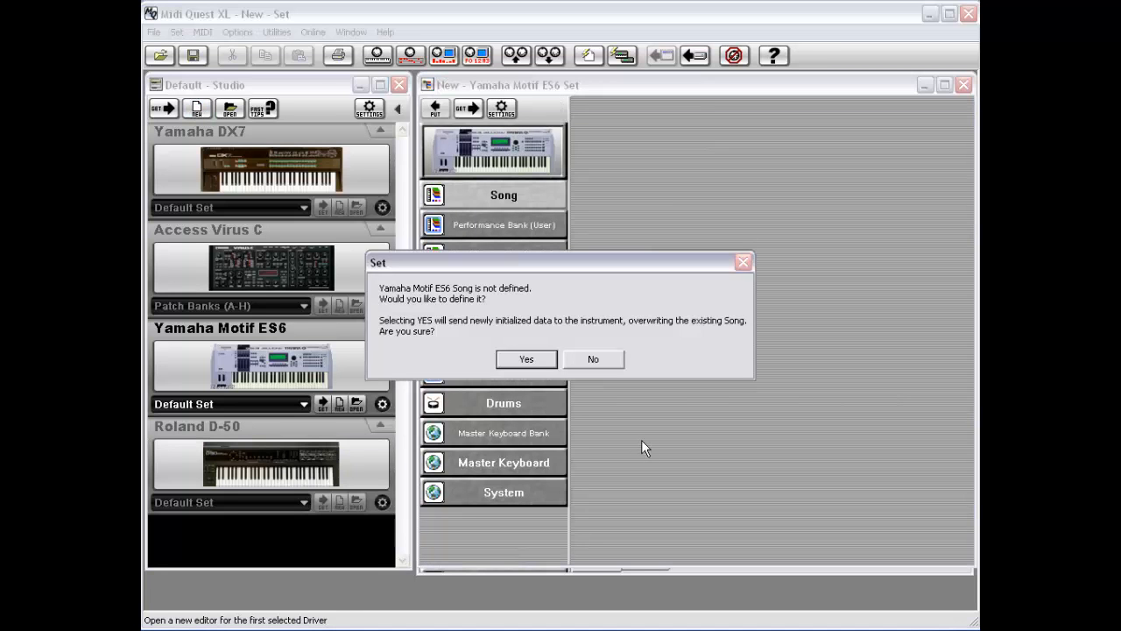
left_click(596, 359)
left_click_drag(604, 85, 317, 110)
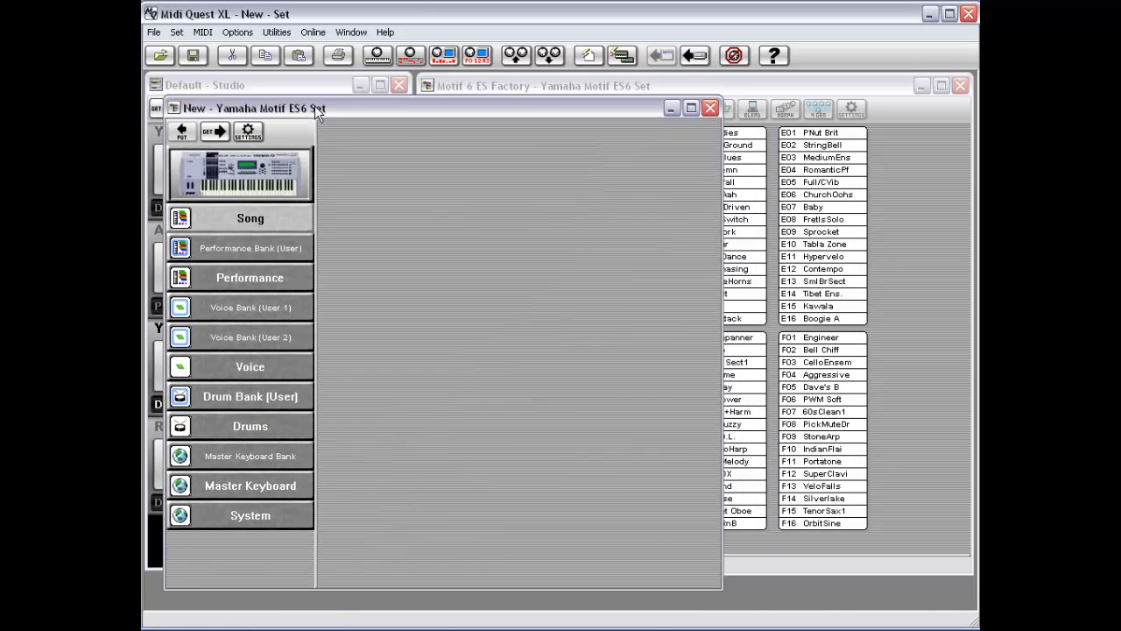
Step: Paste the copied voice bank into the new set and display its Voice Bank (User 2)
left_click(175, 34)
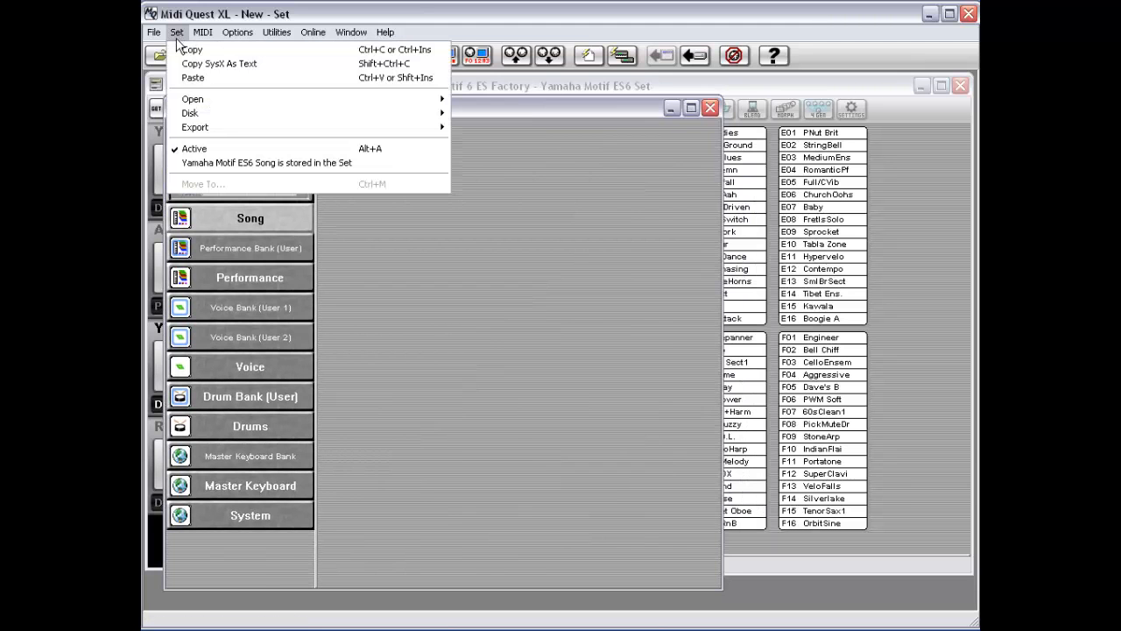
left_click(201, 77)
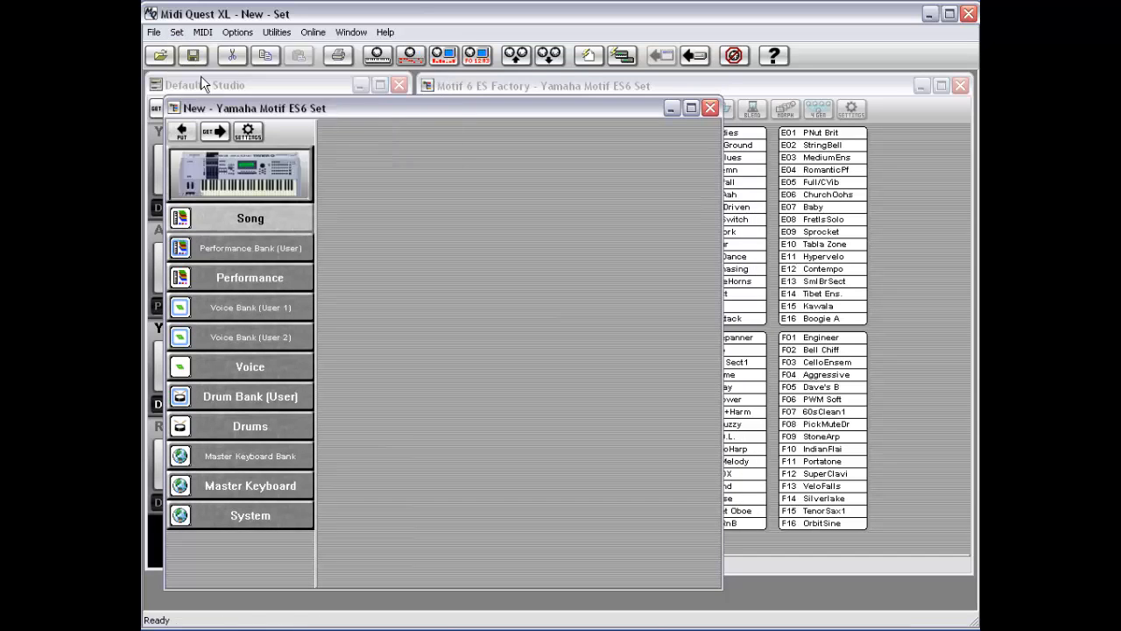
left_click(271, 337)
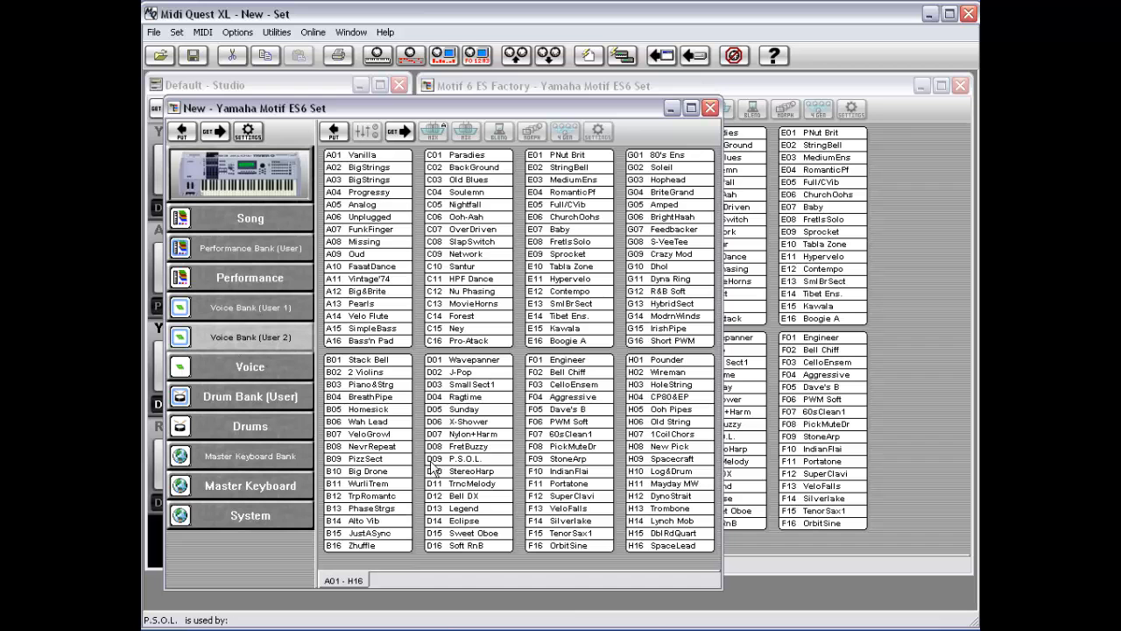
Step: Switch between the factory set and the new set windows to compare their voice banks
left_click(852, 87)
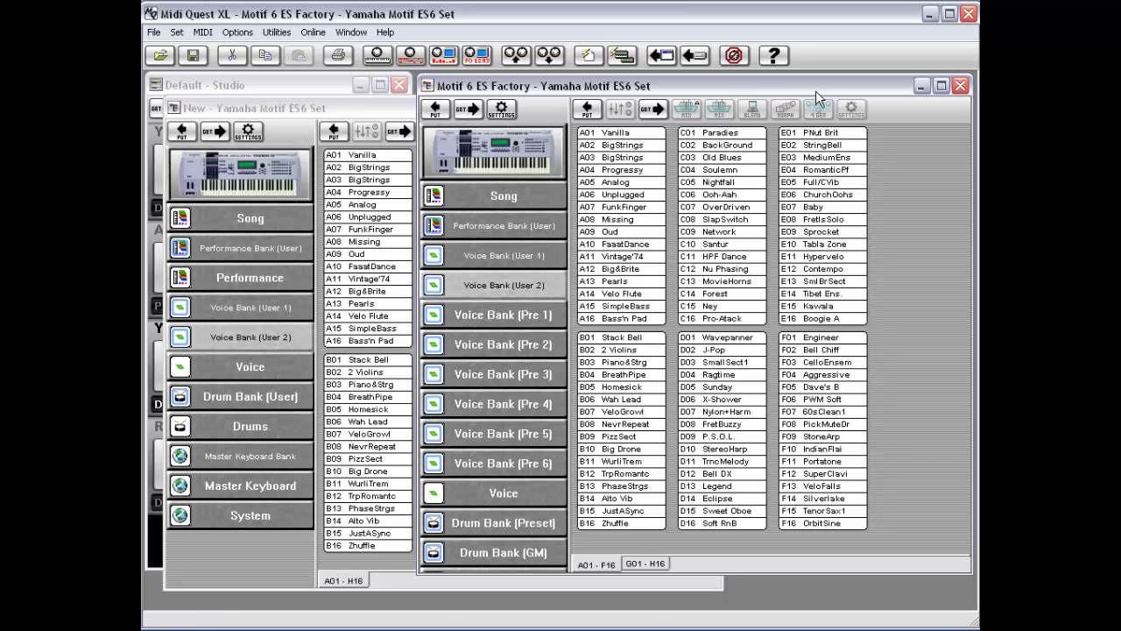
left_click(344, 104)
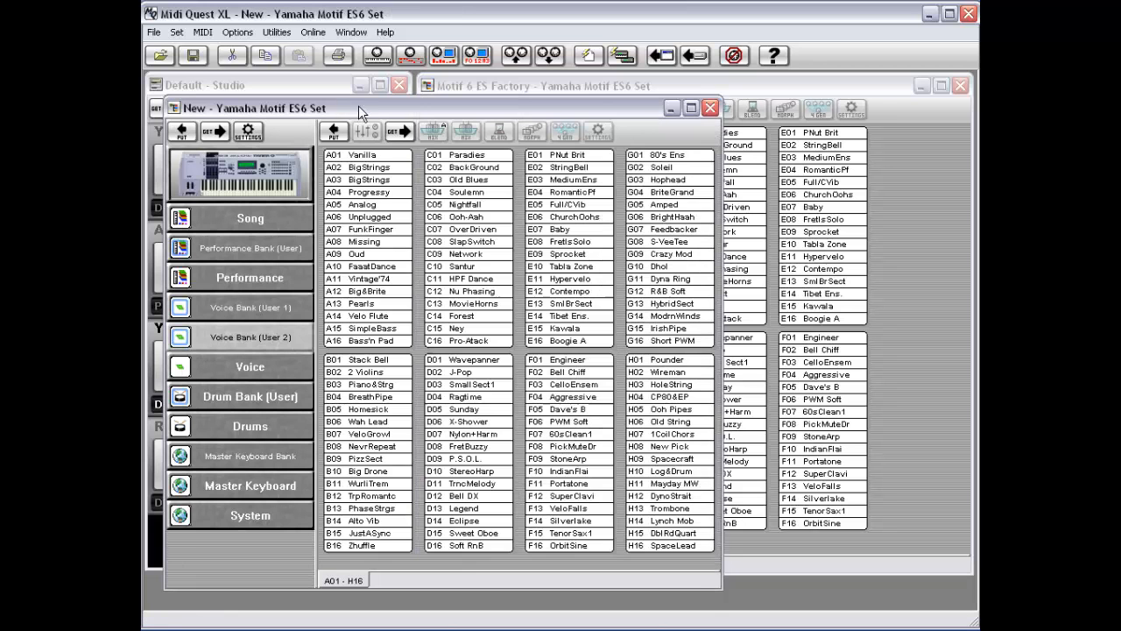
key("ctrl+Tab")
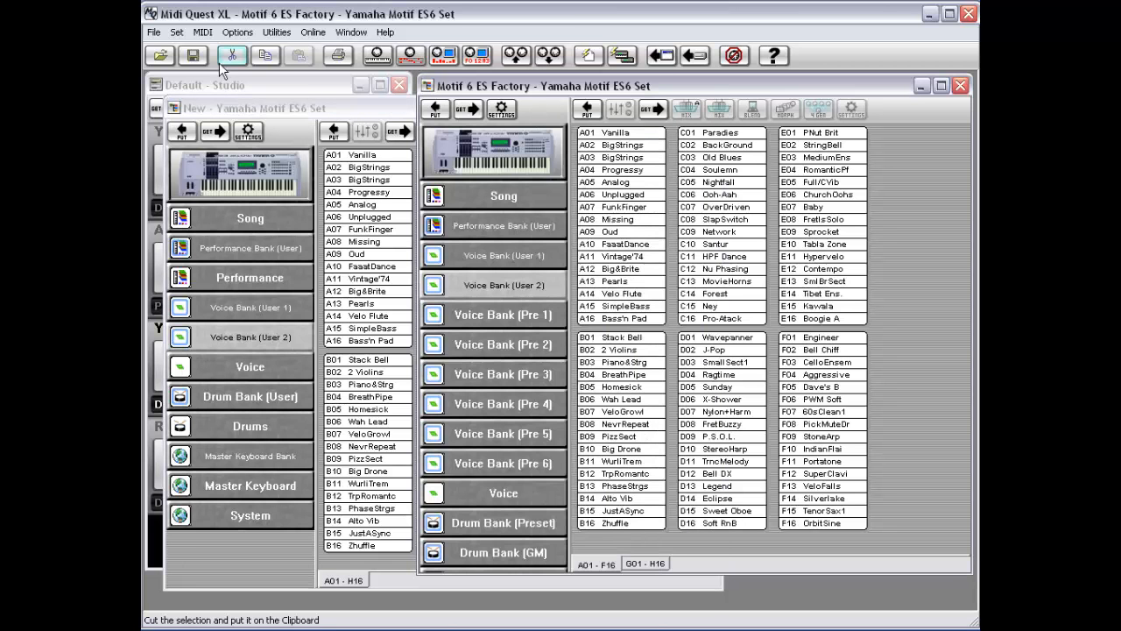
left_click(184, 32)
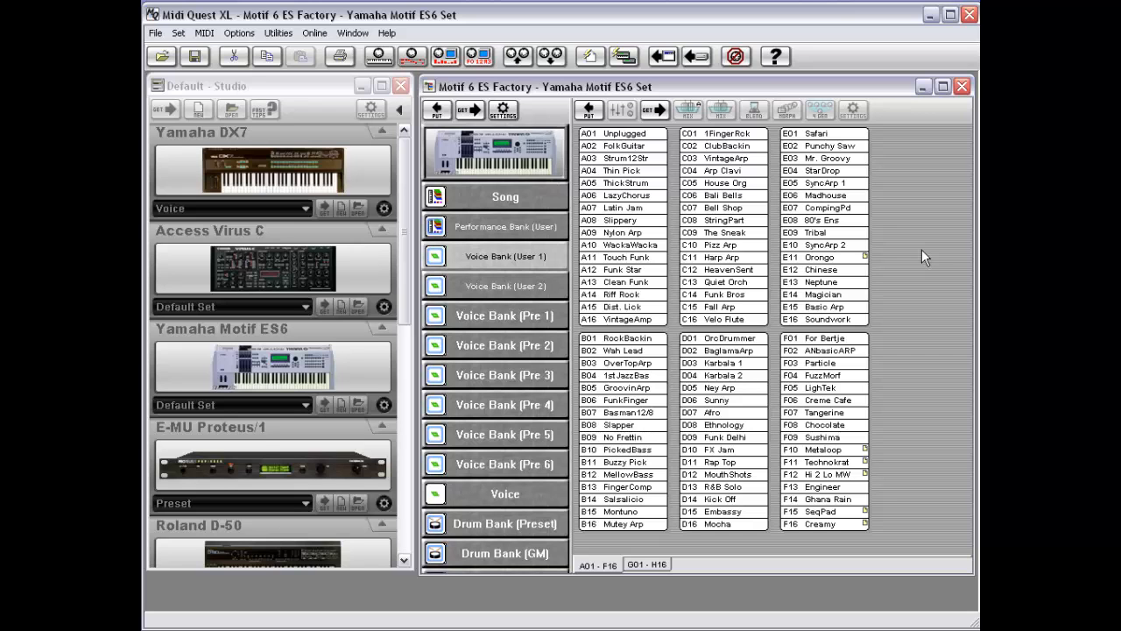
Step: Copy the Voice Bank (User 1) from the Motif 6 ES Factory set
left_click(177, 32)
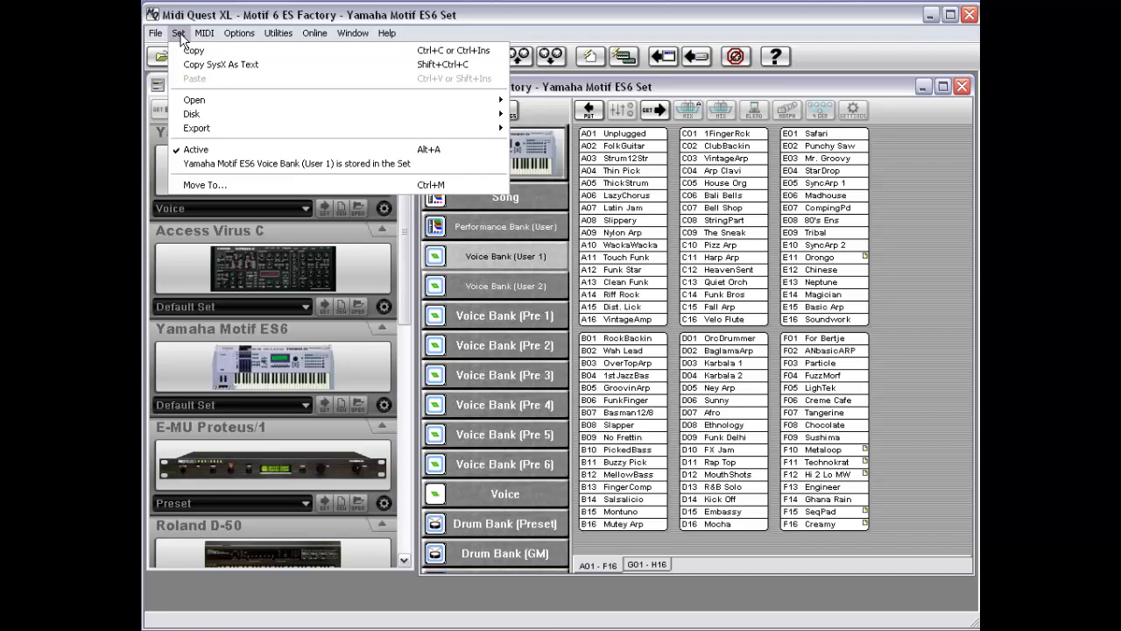
left_click(182, 211)
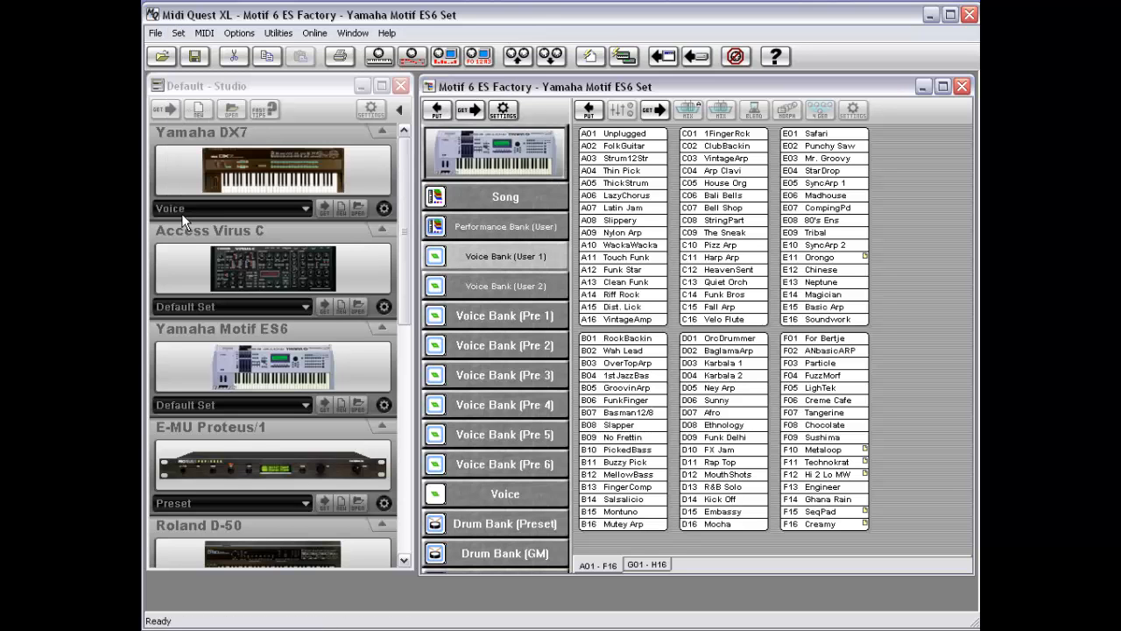
right_click(505, 255)
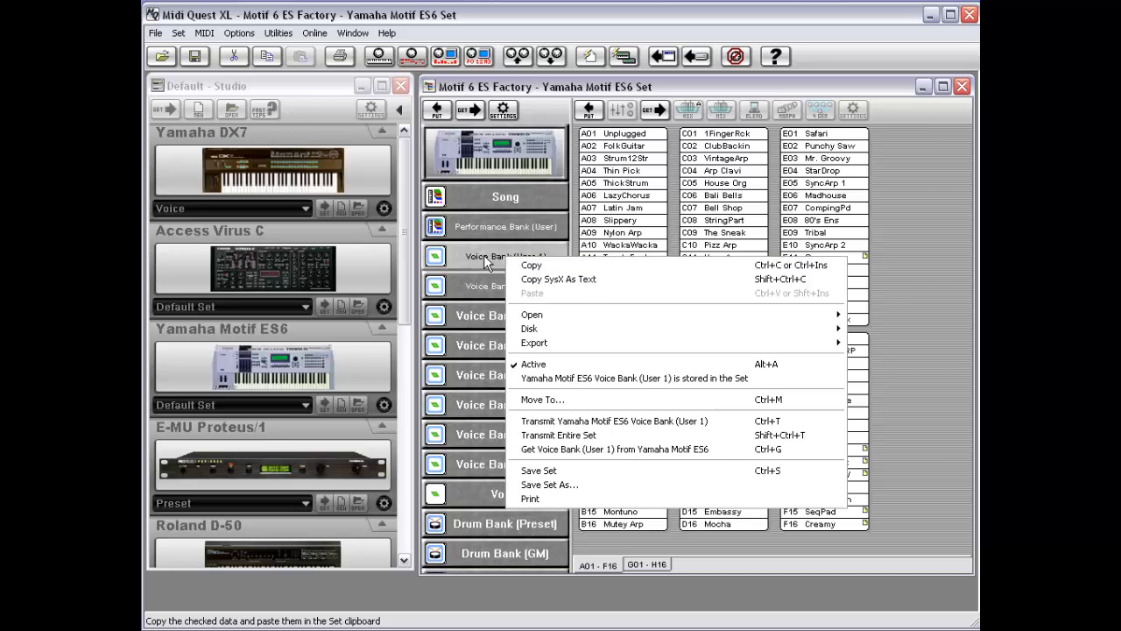
left_click(530, 266)
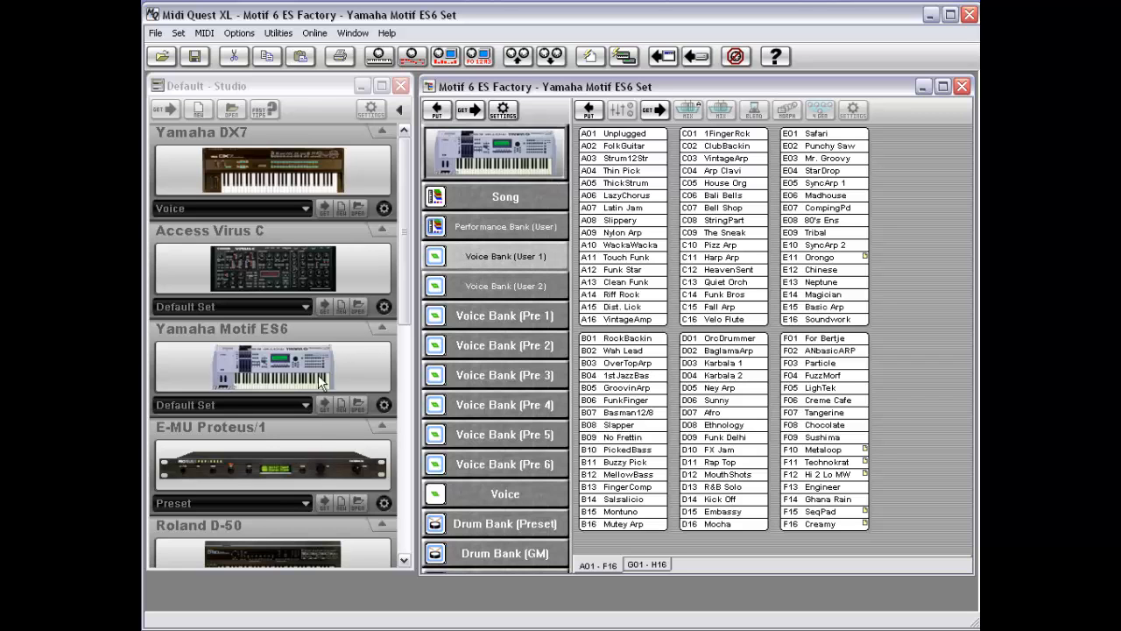
Step: Create another new Yamaha Motif ES6 set, decline defining its Song, and move its window aside
left_click(249, 384)
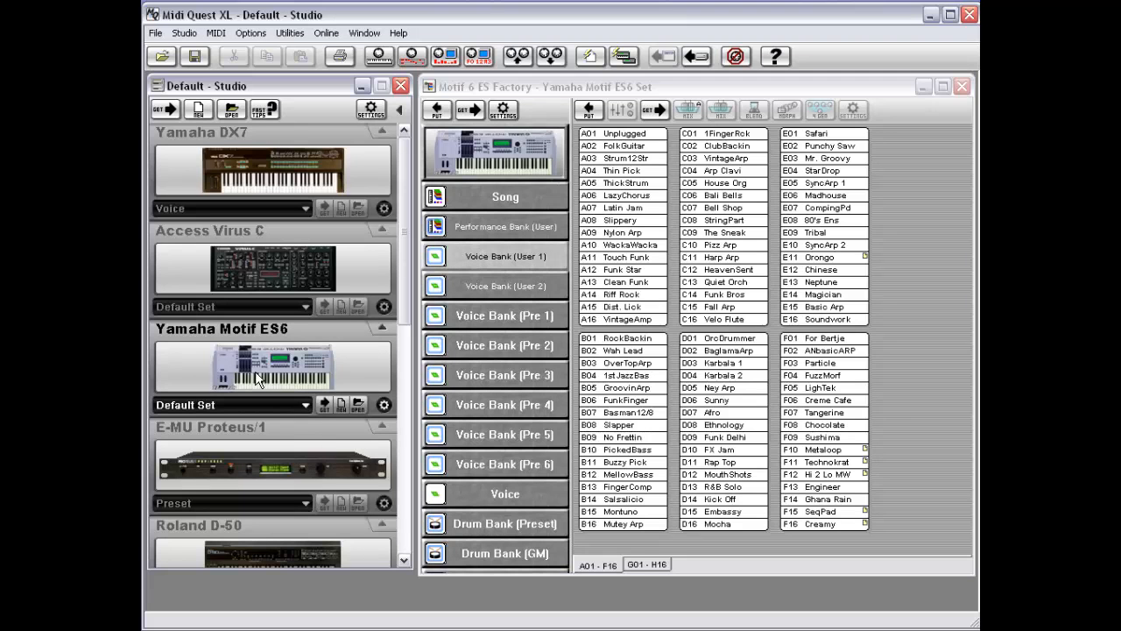
left_click(341, 405)
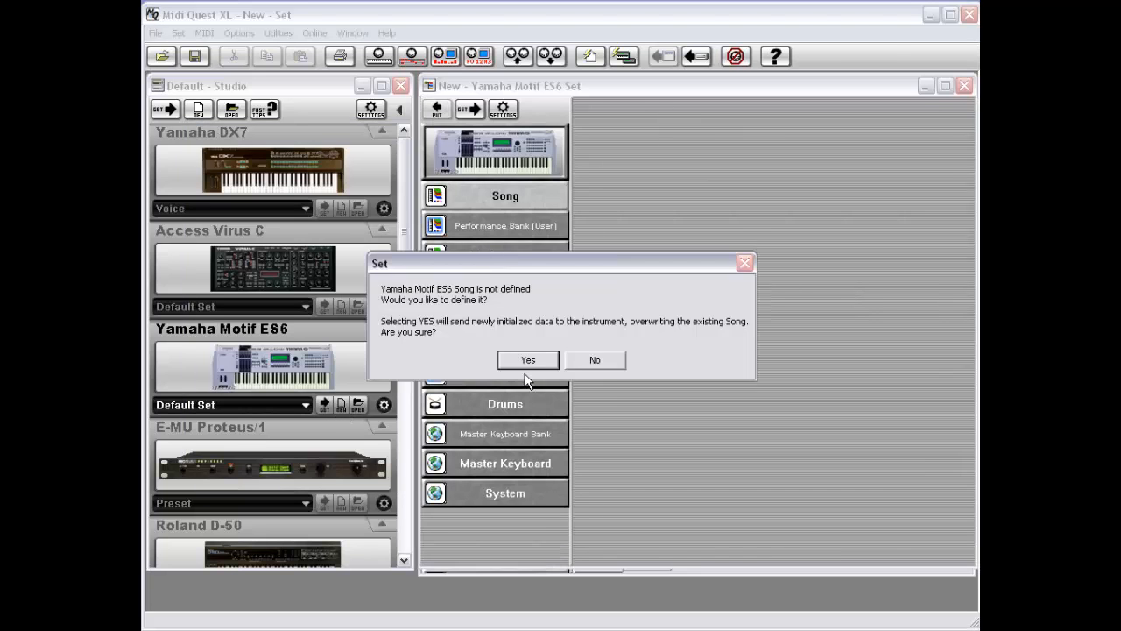
left_click(588, 360)
left_click_drag(636, 88, 390, 118)
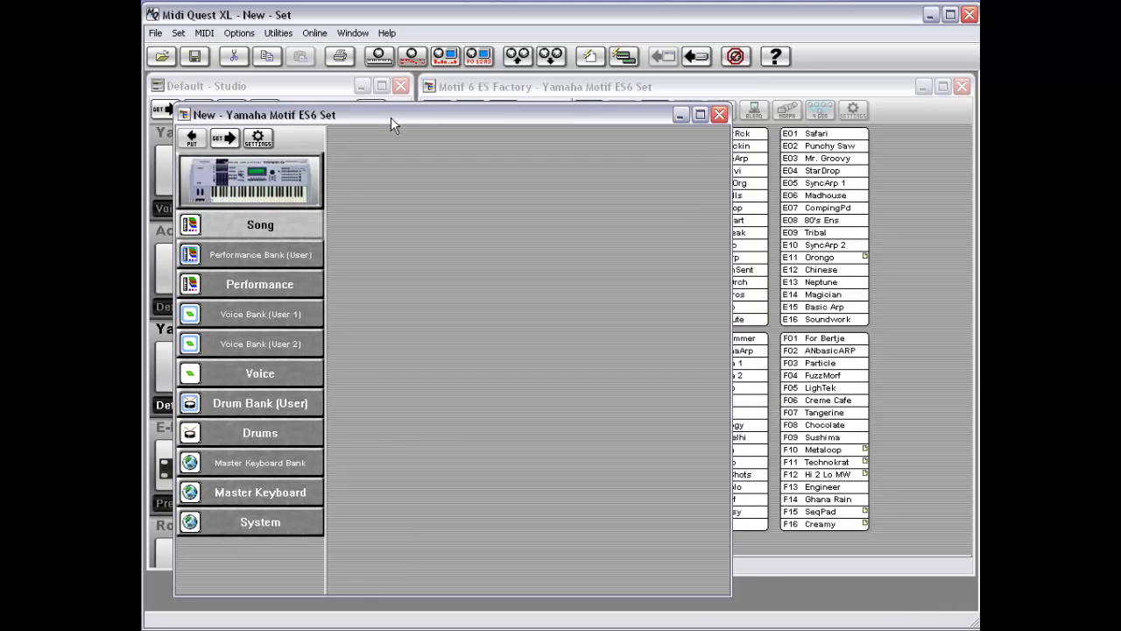
Step: Decline defining the new set's Performance and display its empty Performance Bank (User)
right_click(255, 277)
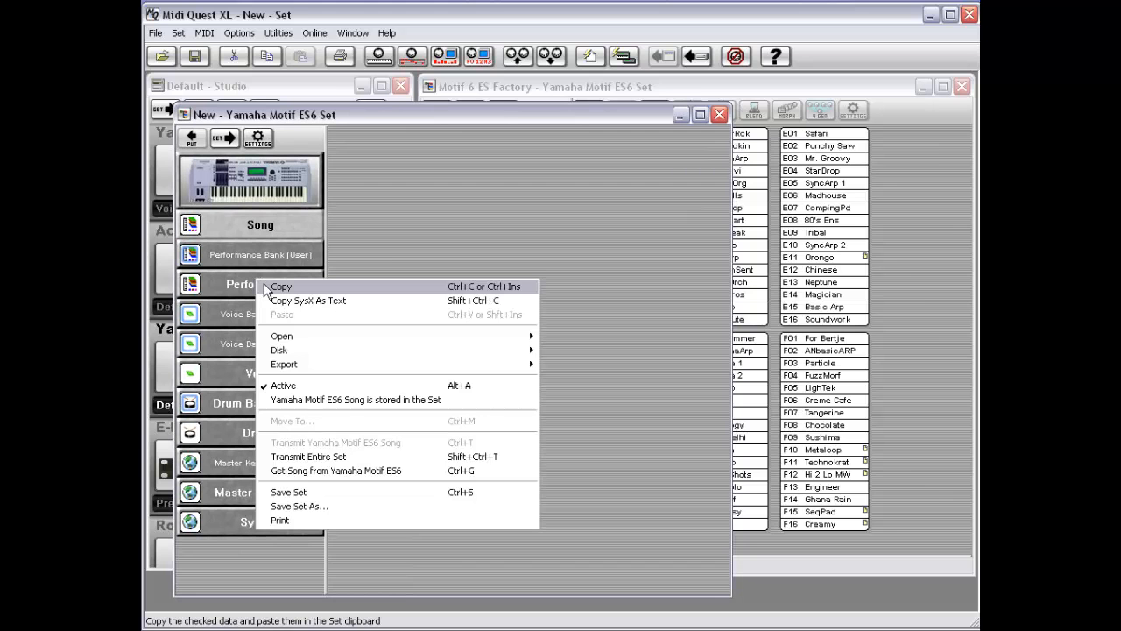
left_click(246, 287)
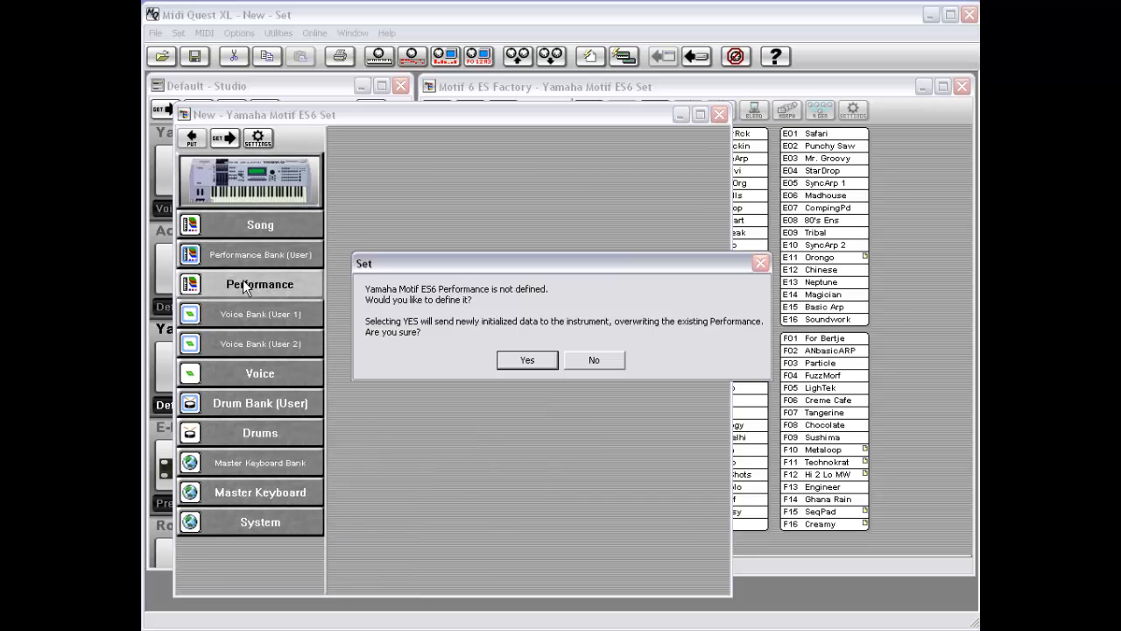
left_click(593, 359)
left_click(281, 261)
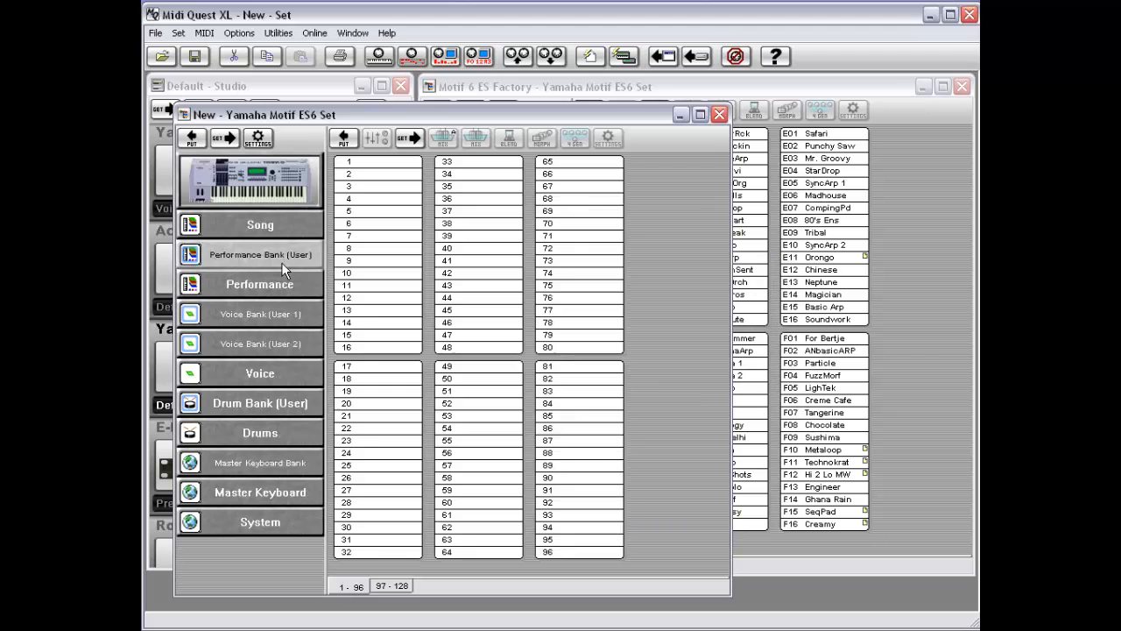
right_click(281, 262)
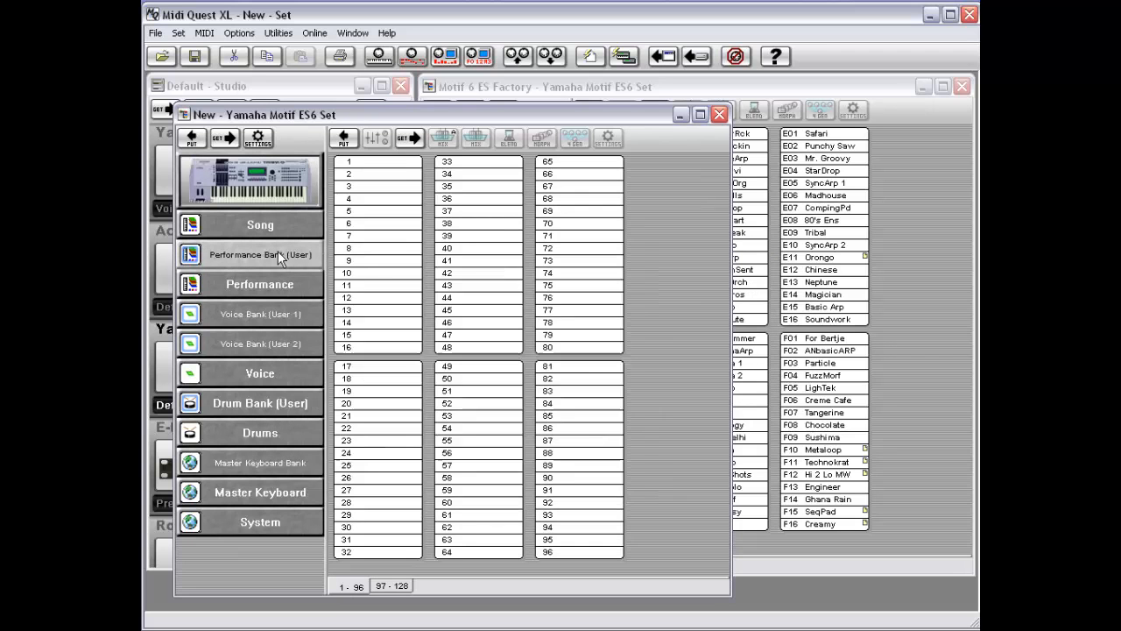
left_click(258, 261)
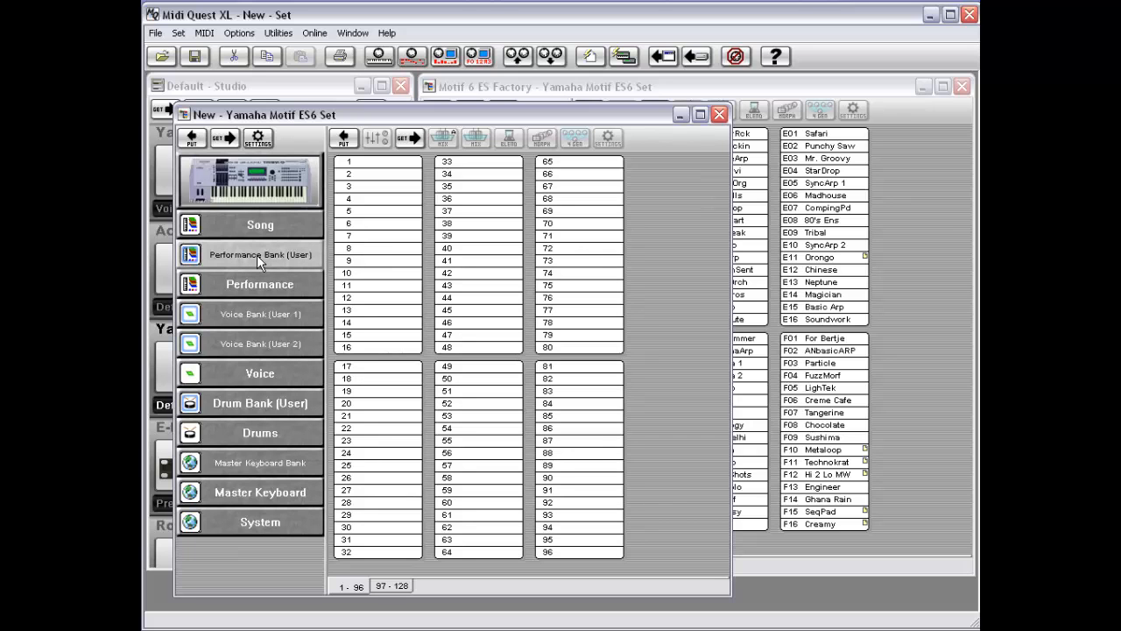
right_click(259, 254)
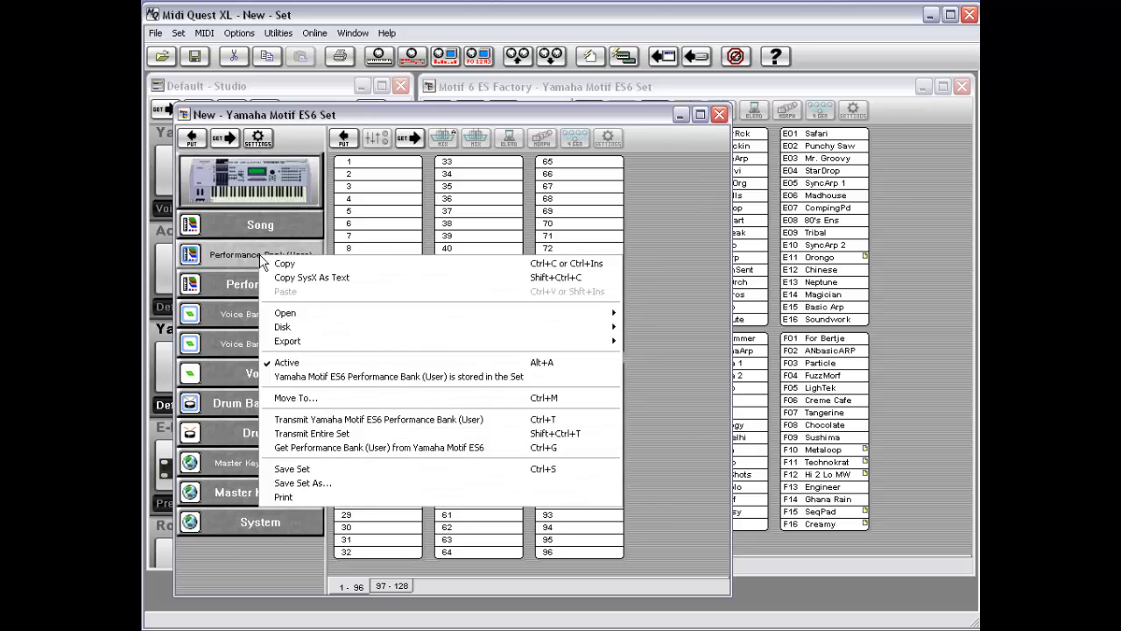
right_click(261, 250)
key("Escape")
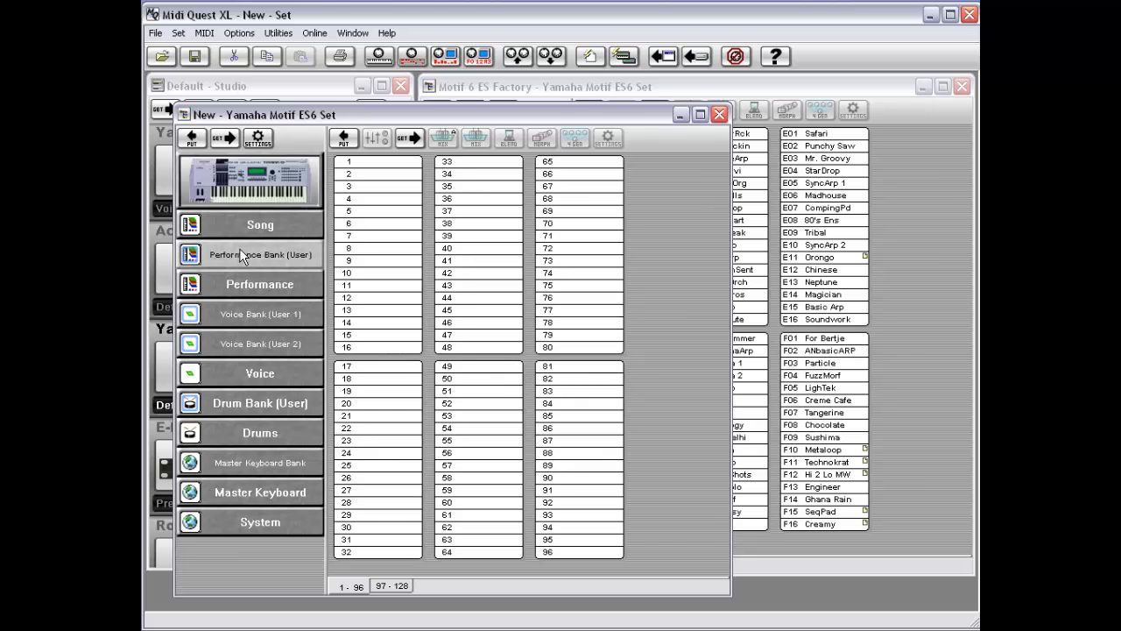
Step: Paste the copied voice bank into the new set and display its Voice Bank (User 1)
left_click(543, 85)
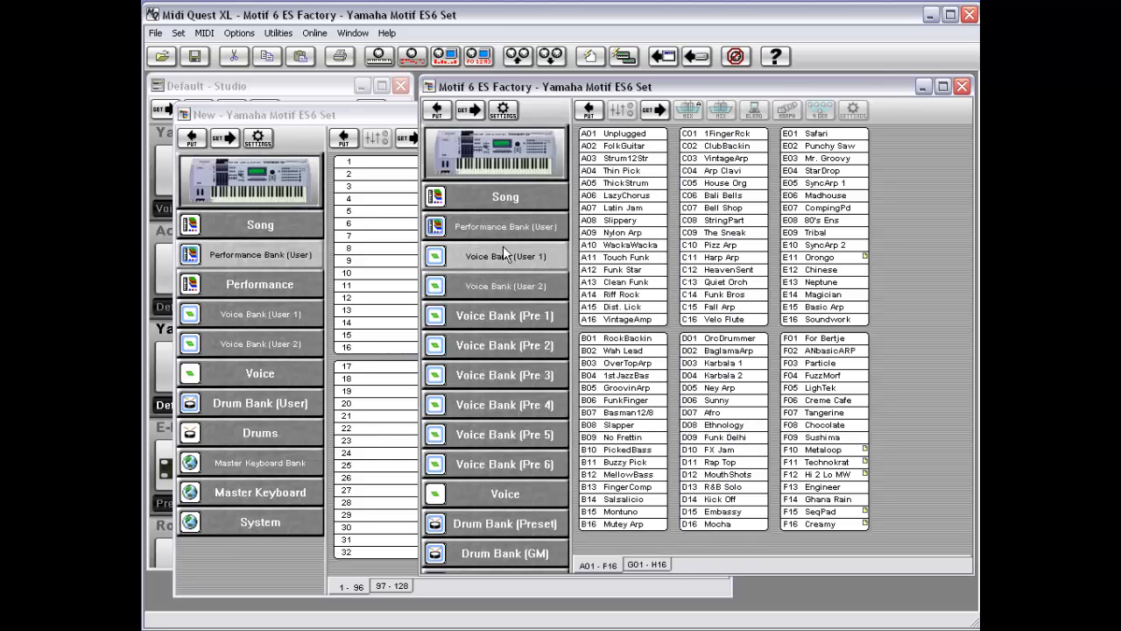
right_click(496, 253)
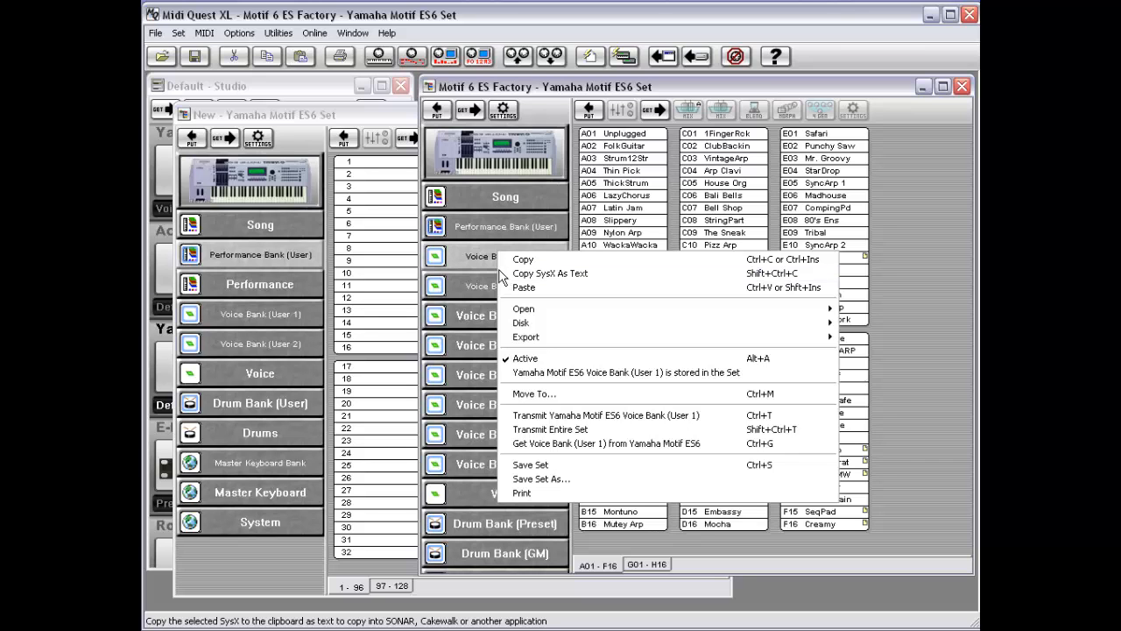
left_click(541, 110)
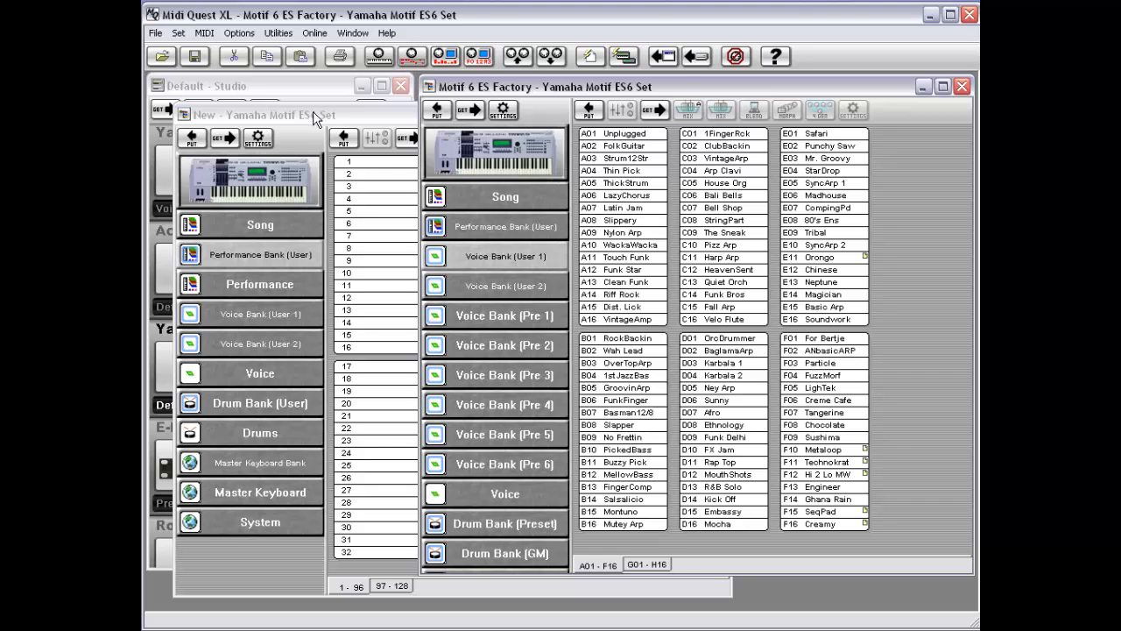
right_click(493, 256)
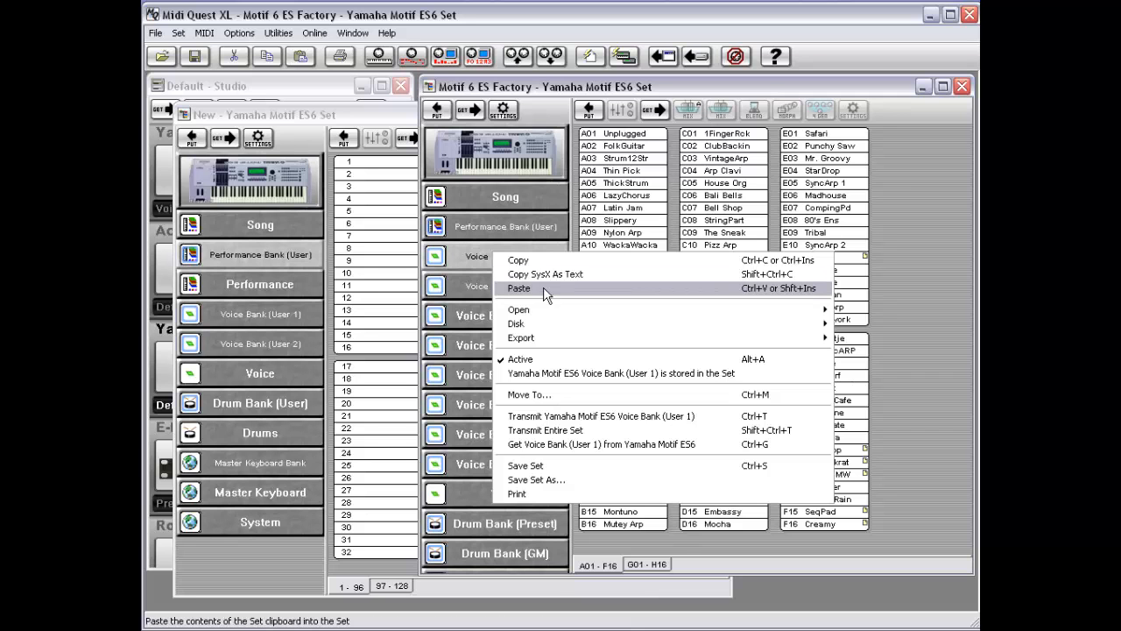
left_click(284, 253)
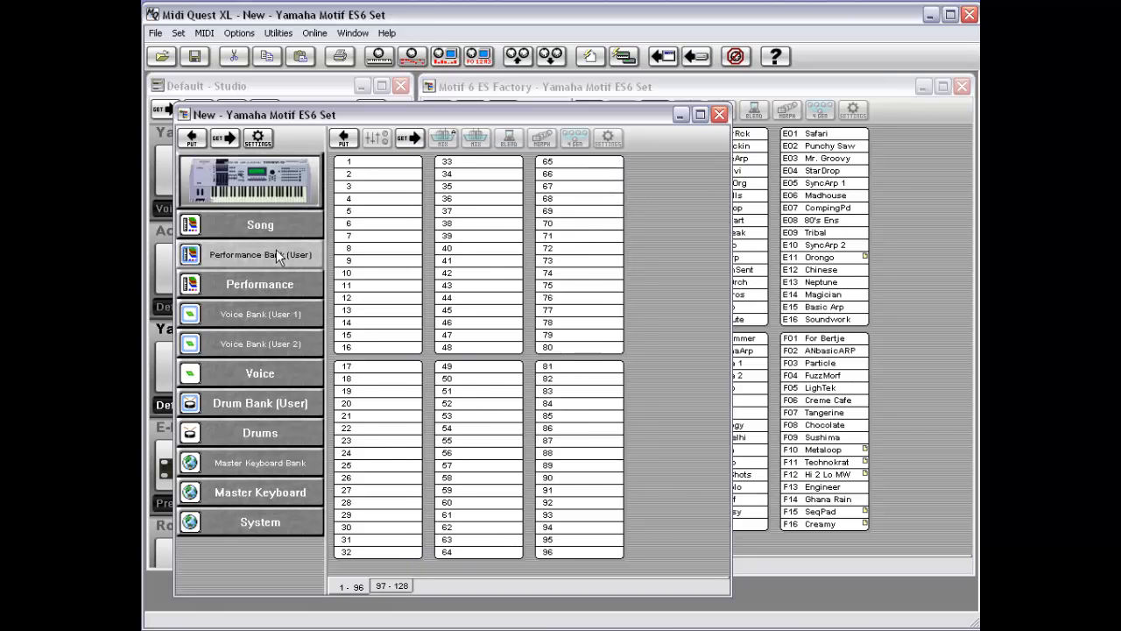
right_click(278, 254)
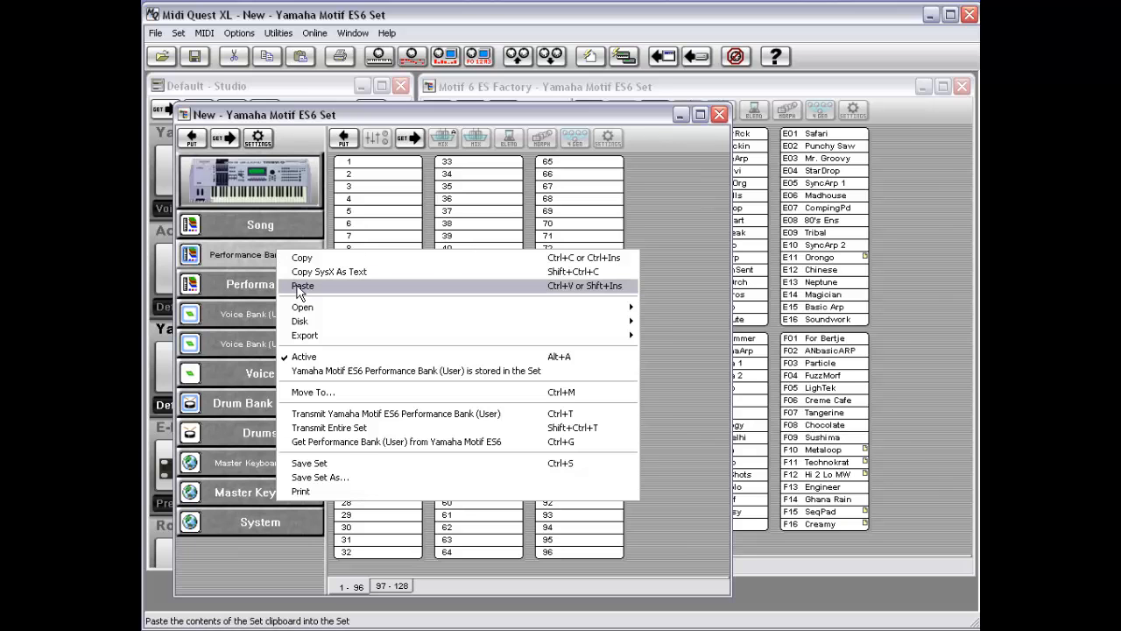
left_click(299, 288)
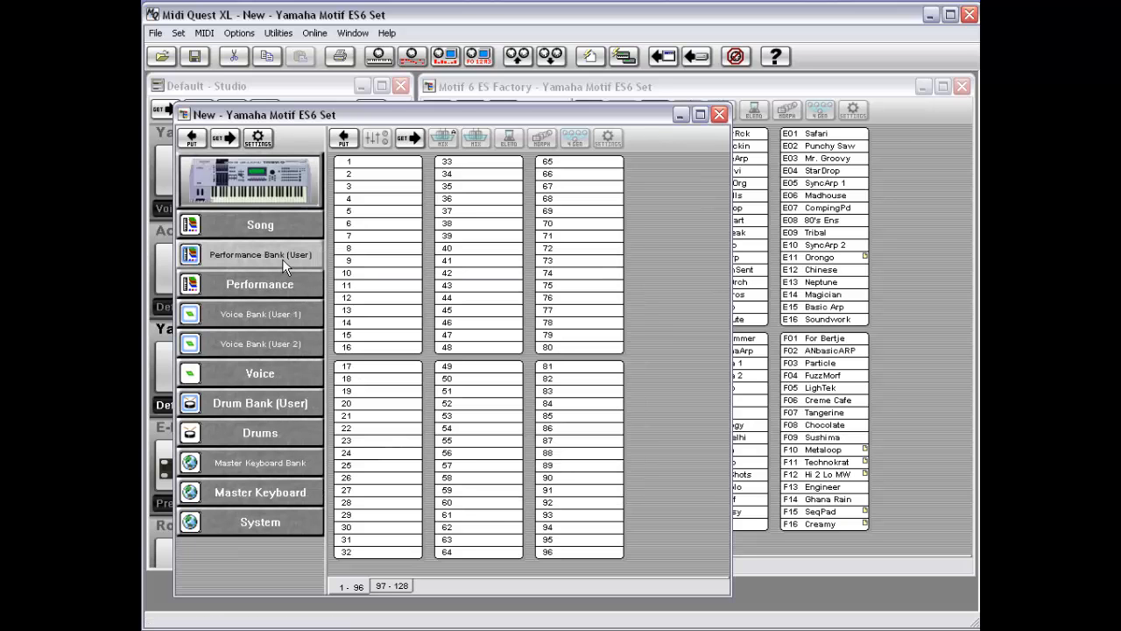
left_click(269, 321)
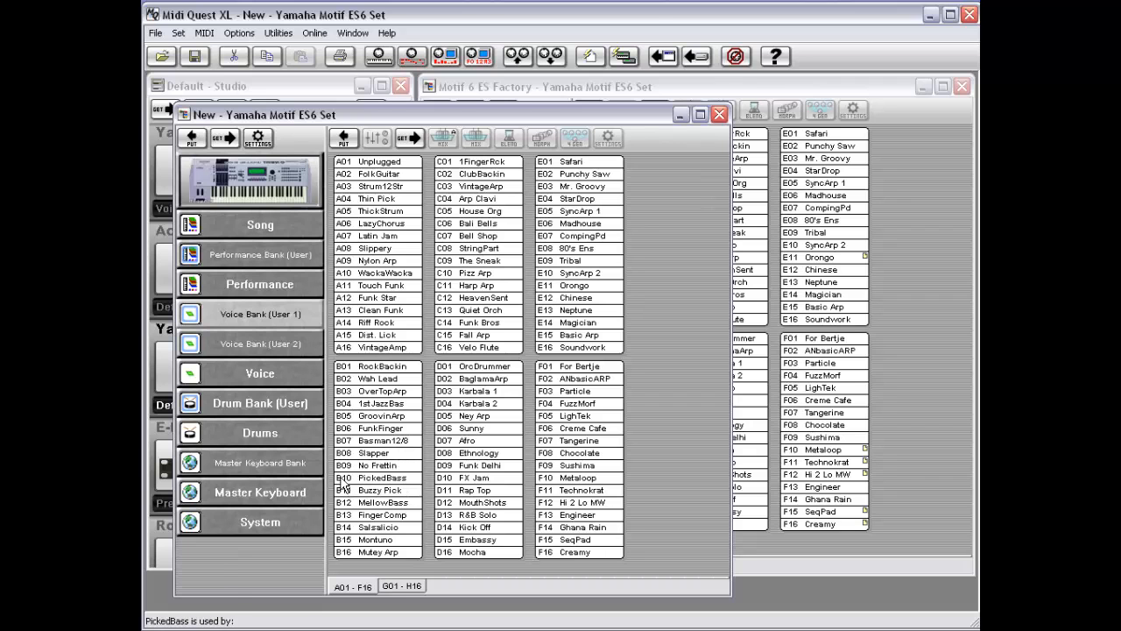
Step: Bring the factory set forward and display its Voice editor
left_click(637, 91)
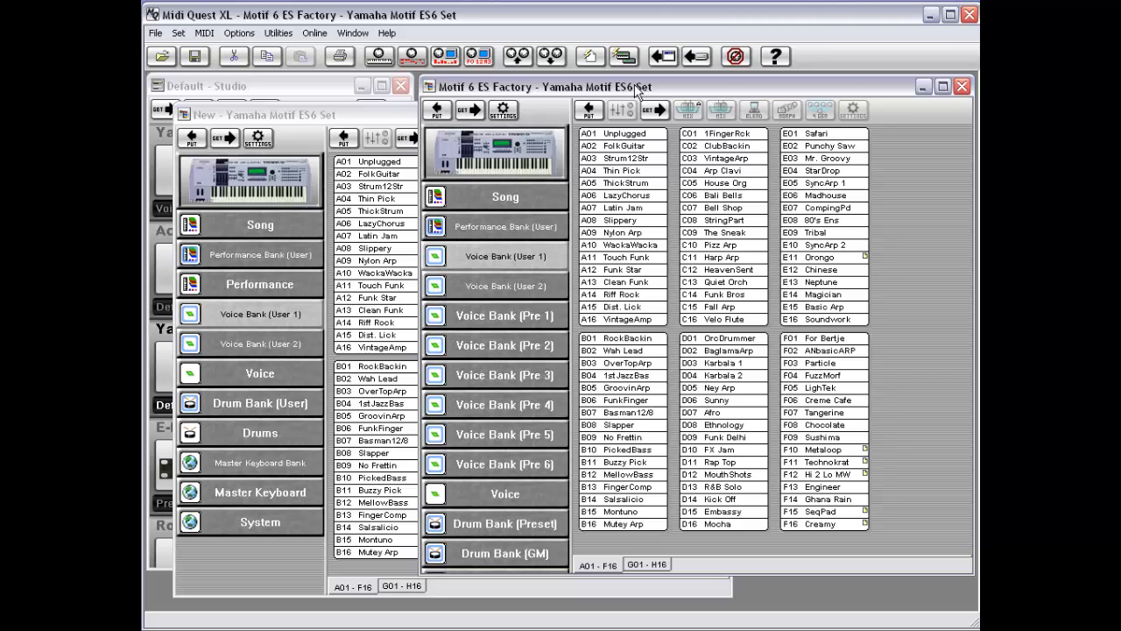
right_click(497, 255)
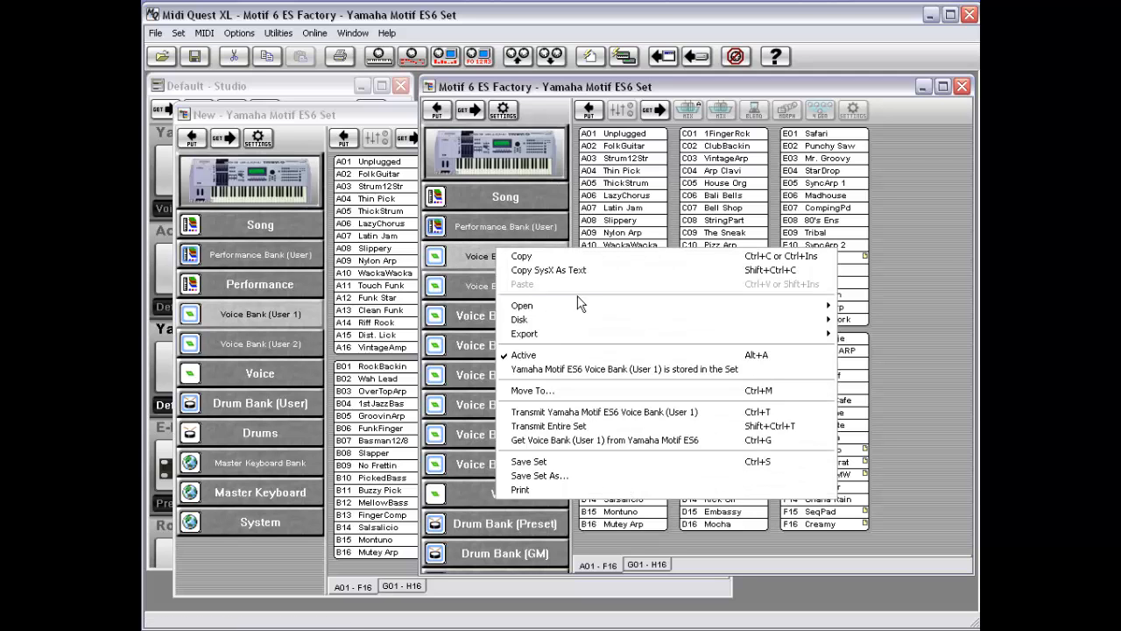
mouse_move(563, 305)
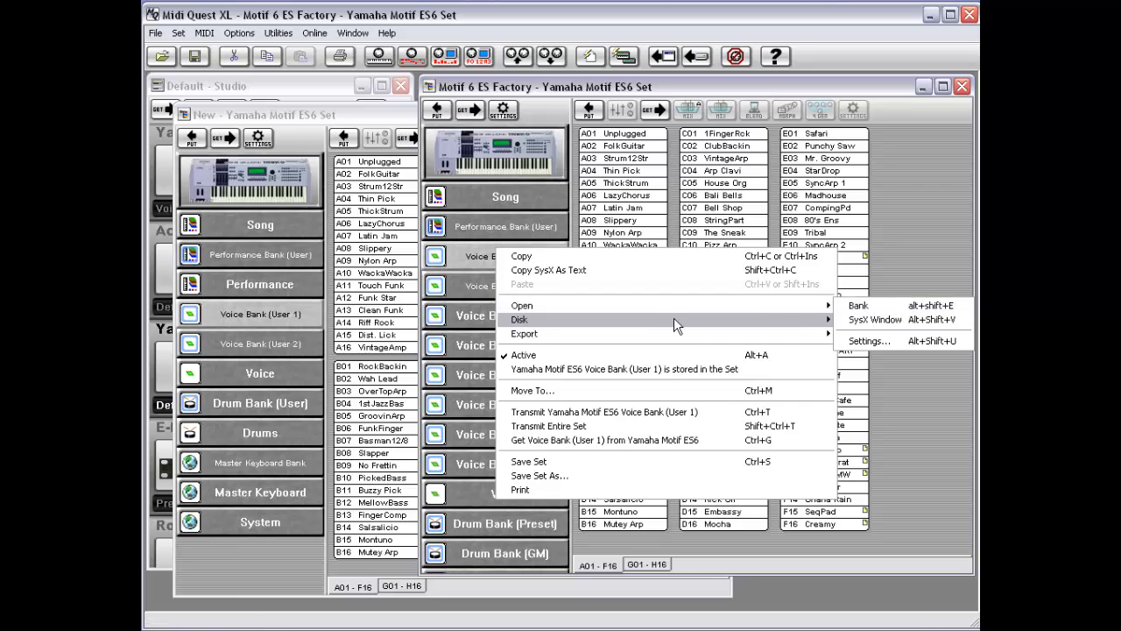
left_click(470, 255)
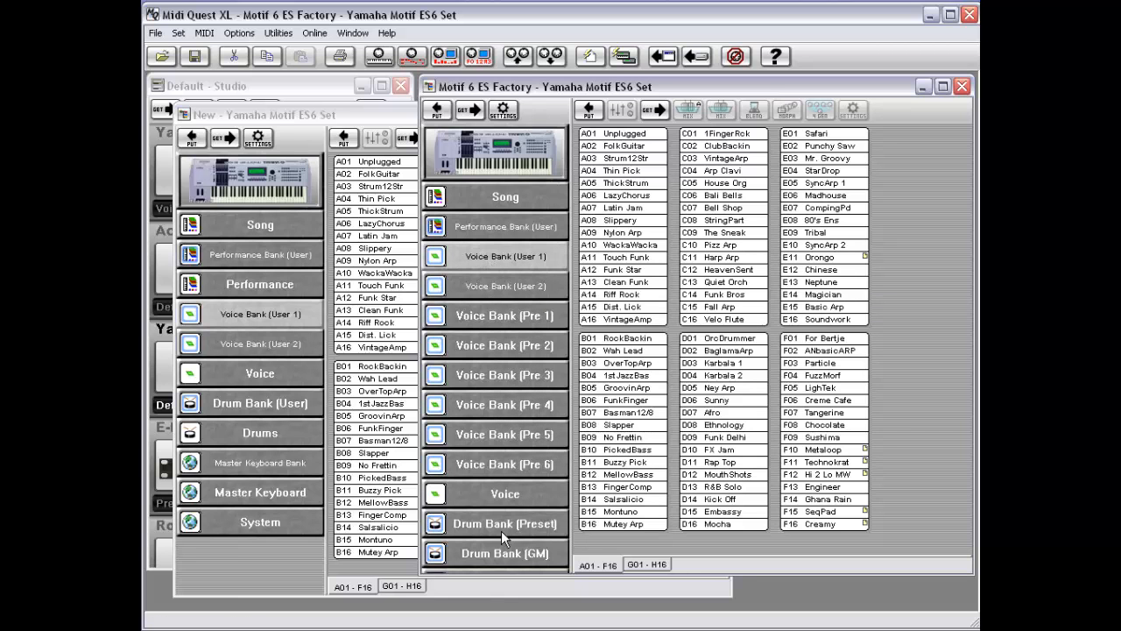
left_click(501, 496)
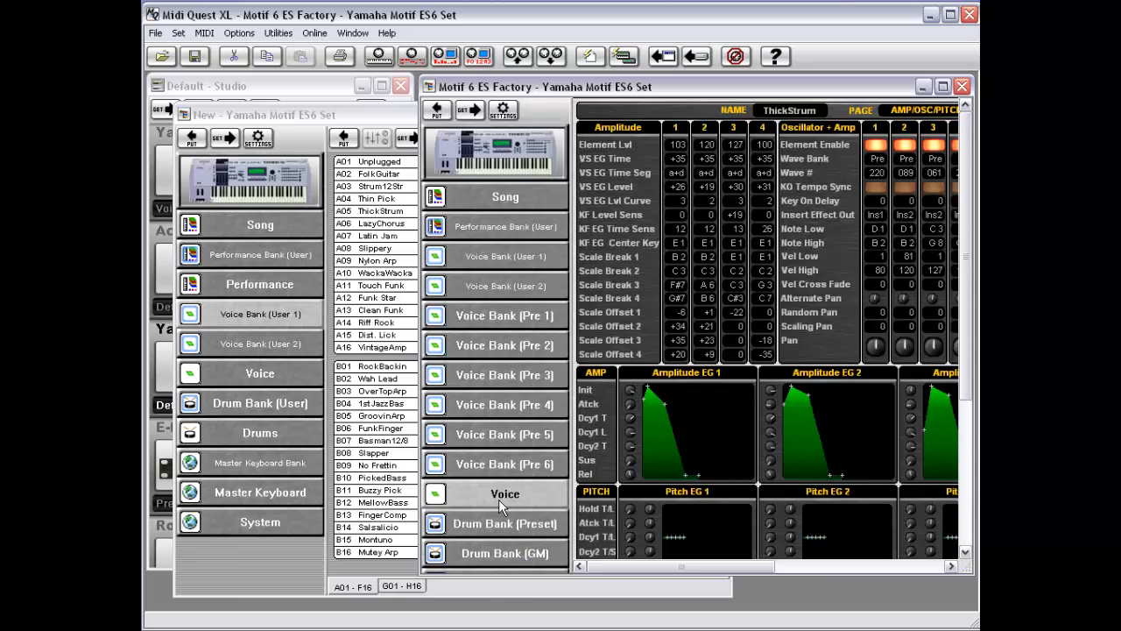
Step: Open the factory set's Voice Bank (User 1) in its own bank window, then move and widen that window
right_click(506, 493)
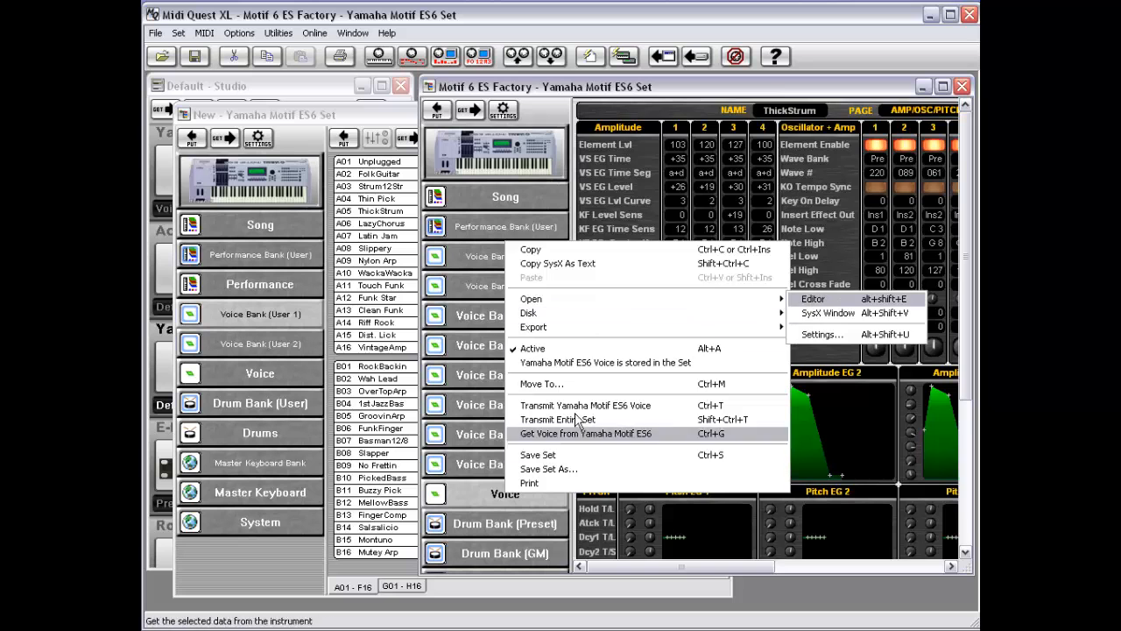
left_click(469, 319)
right_click(484, 322)
left_click(478, 259)
right_click(479, 259)
left_click(473, 258)
right_click(472, 257)
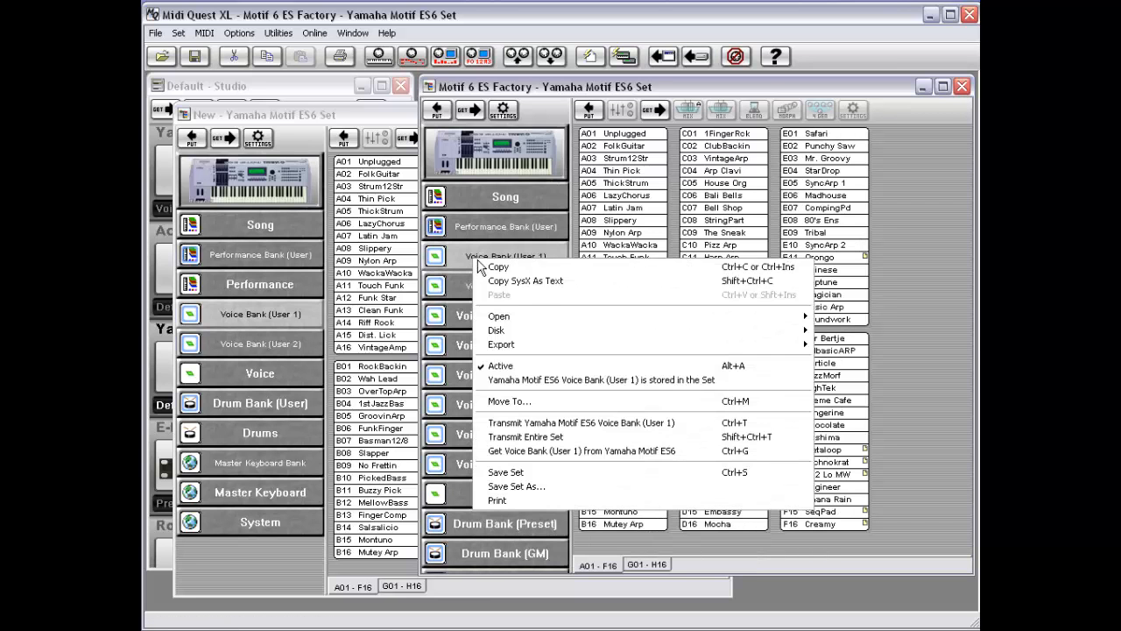
mouse_move(521, 316)
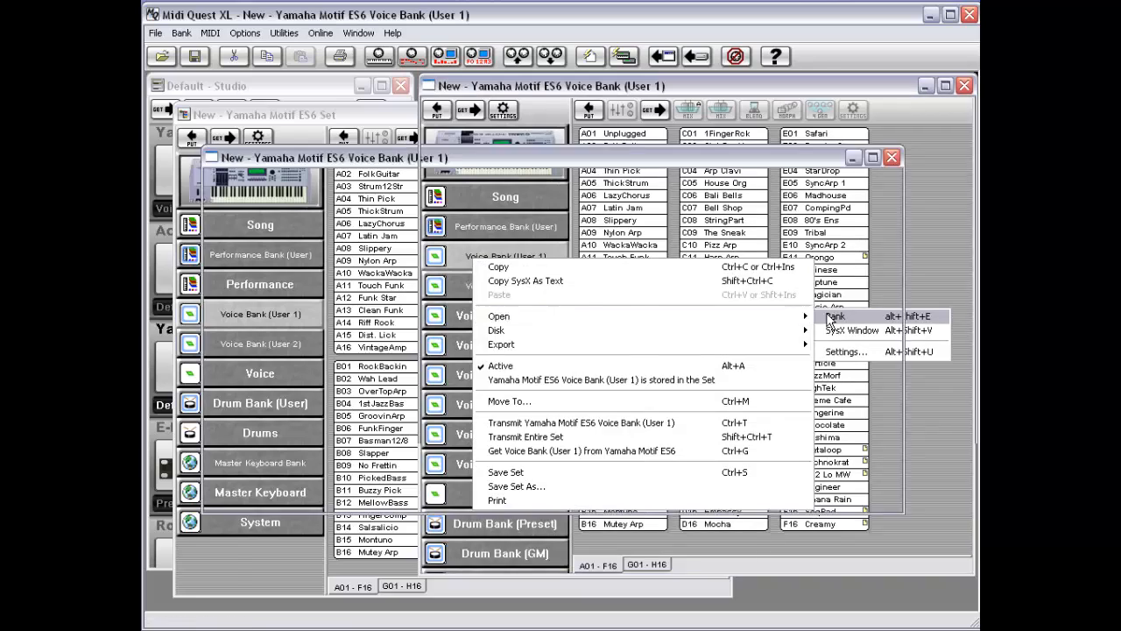
left_click(835, 316)
left_click_drag(729, 86, 480, 164)
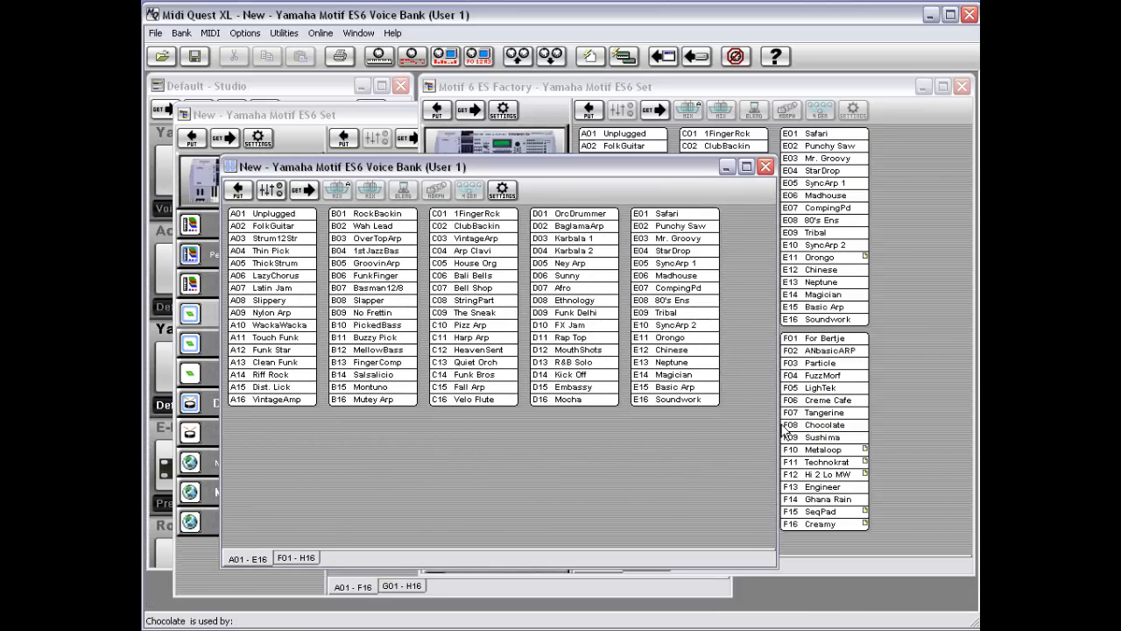
left_click_drag(777, 419, 848, 419)
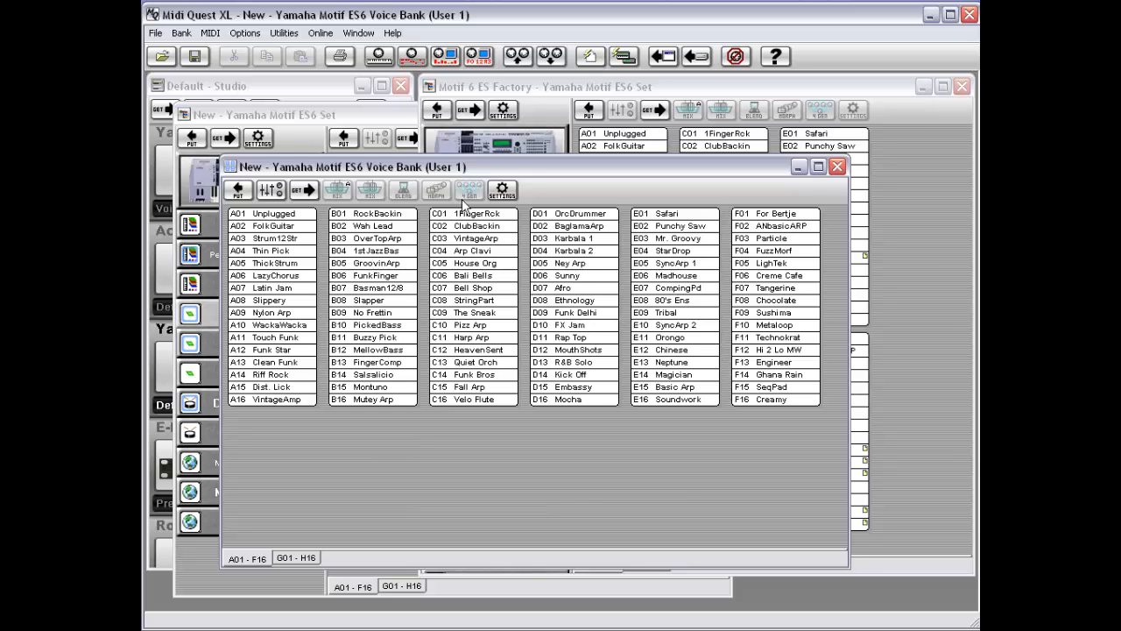
Step: Switch between the factory set window and the separate voice bank window to compare them
left_click(761, 88)
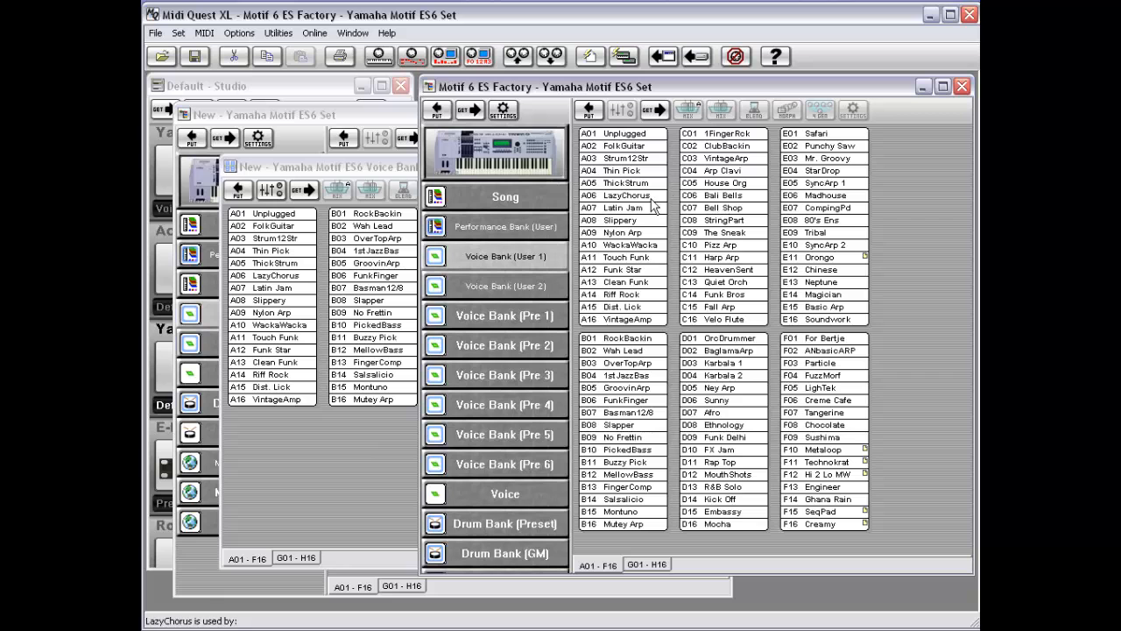
left_click(383, 172)
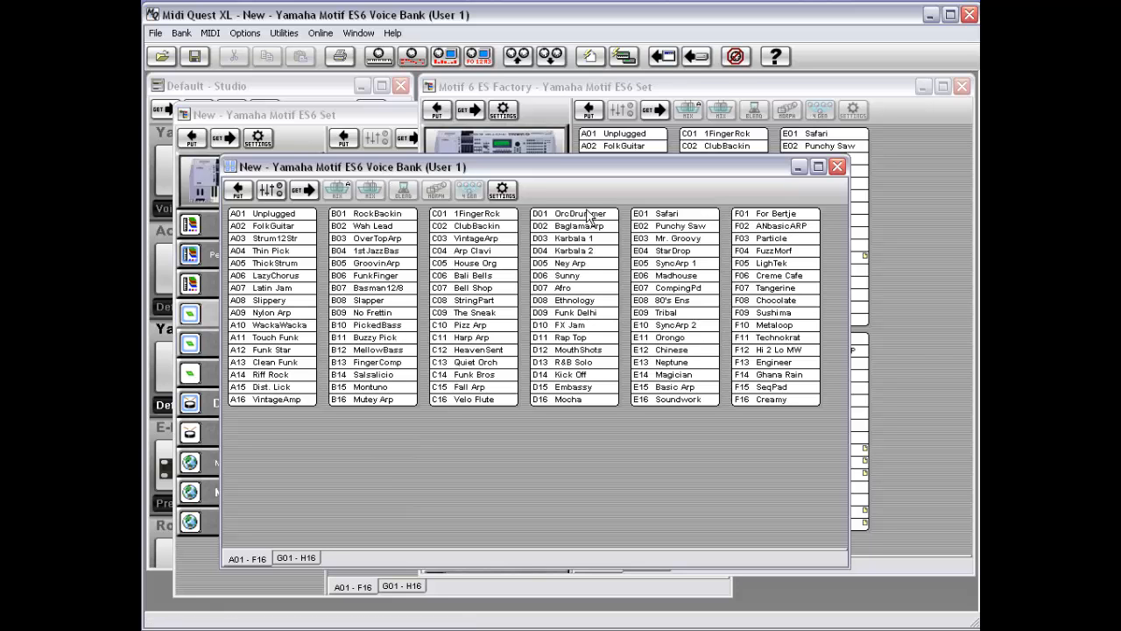
left_click(730, 89)
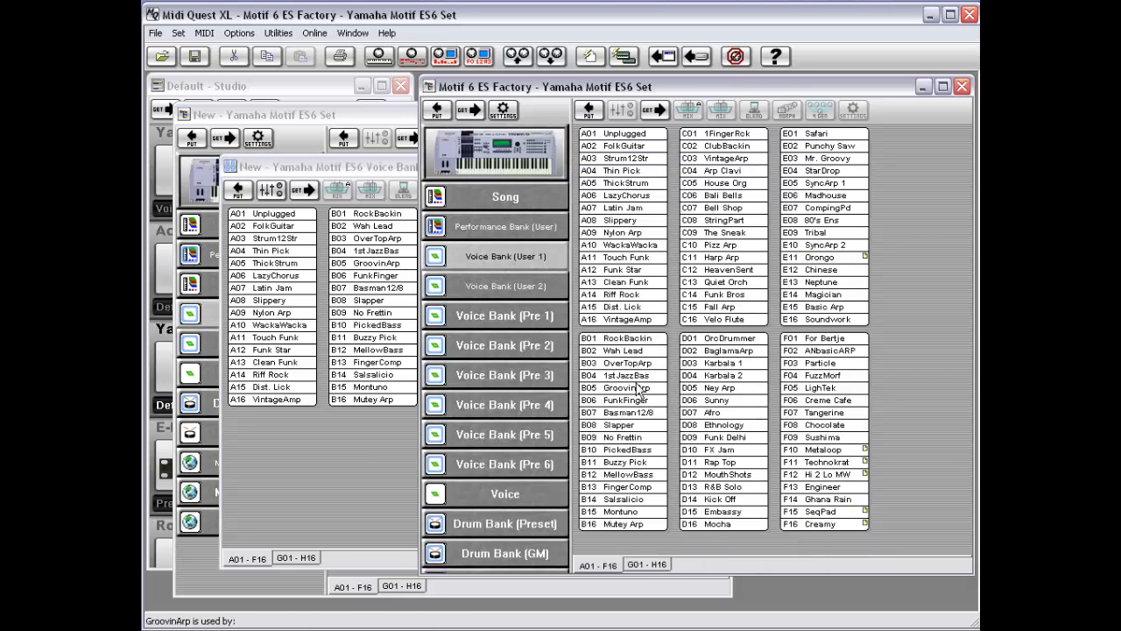
Step: Open the factory set's Voice Bank (User 1) as a SysX hex window, scroll through its data, then close it
left_click(322, 481)
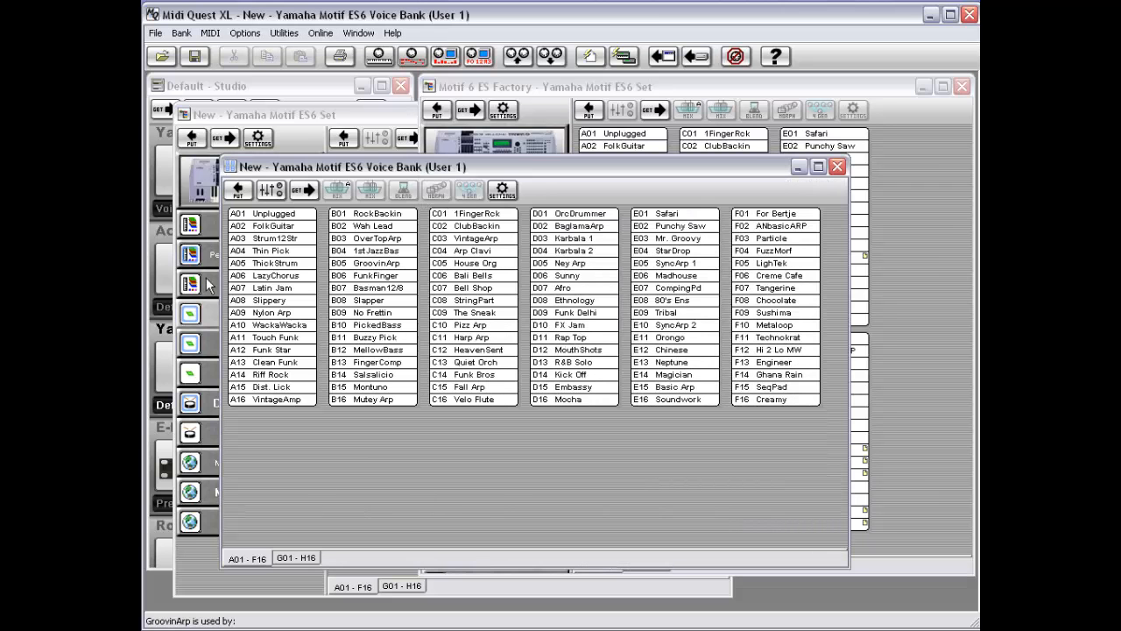
left_click(718, 84)
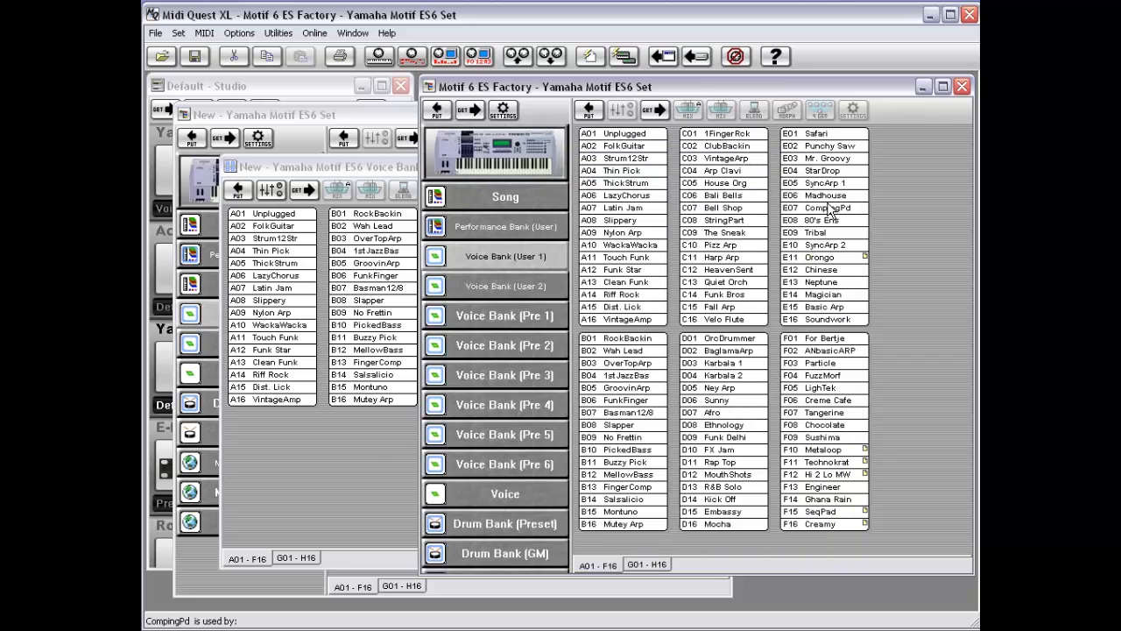
right_click(520, 262)
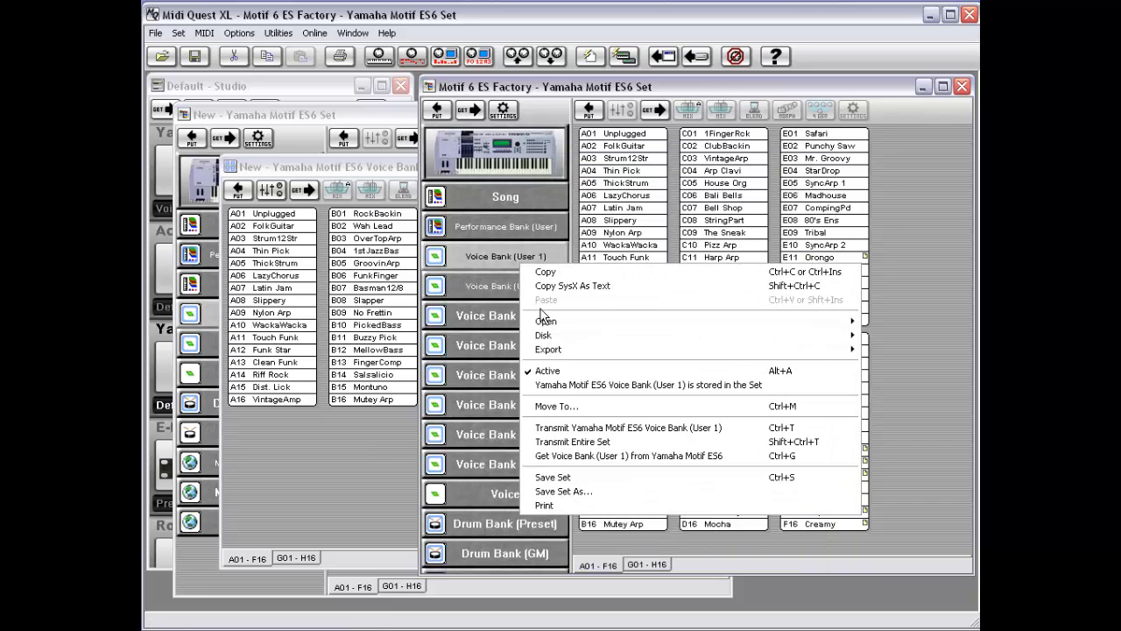
mouse_move(545, 324)
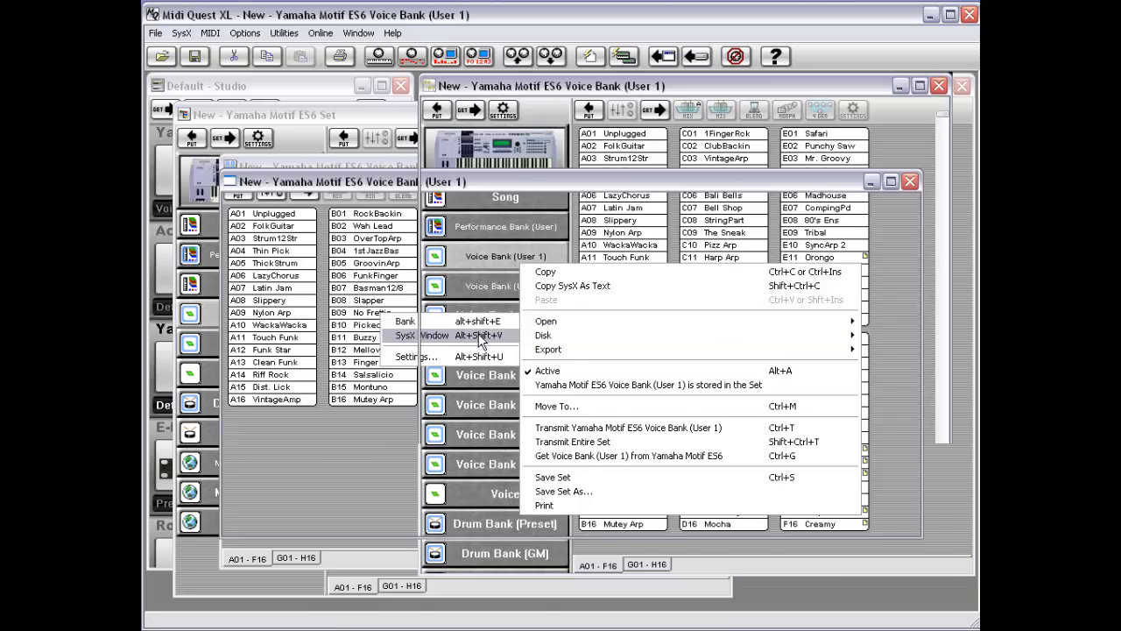
left_click(471, 336)
left_click_drag(759, 78, 602, 179)
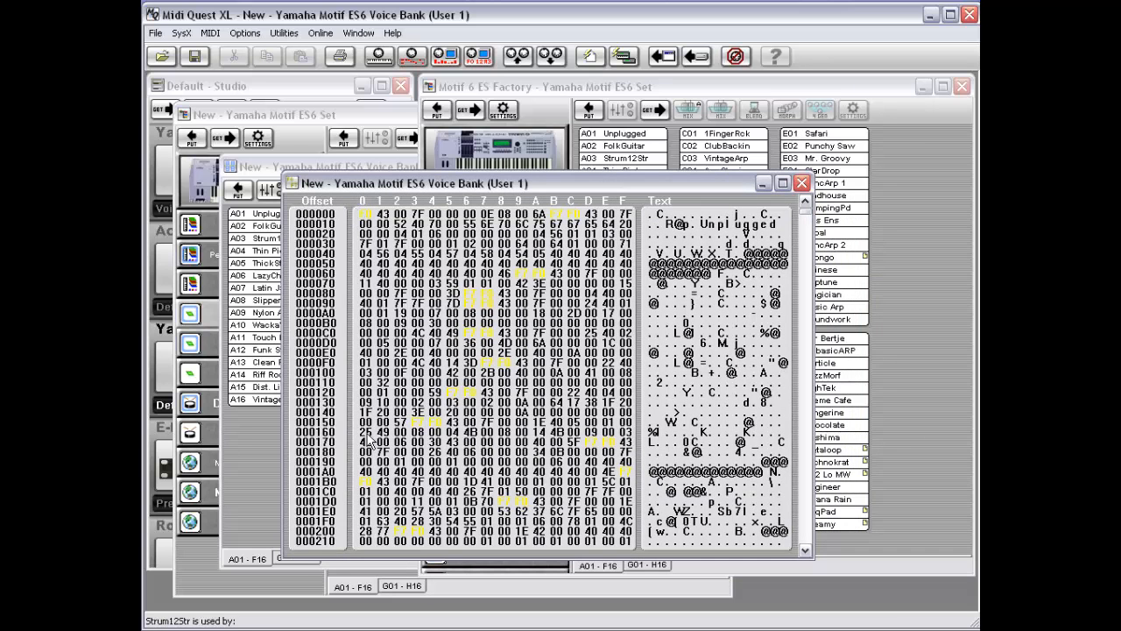
left_click(807, 221)
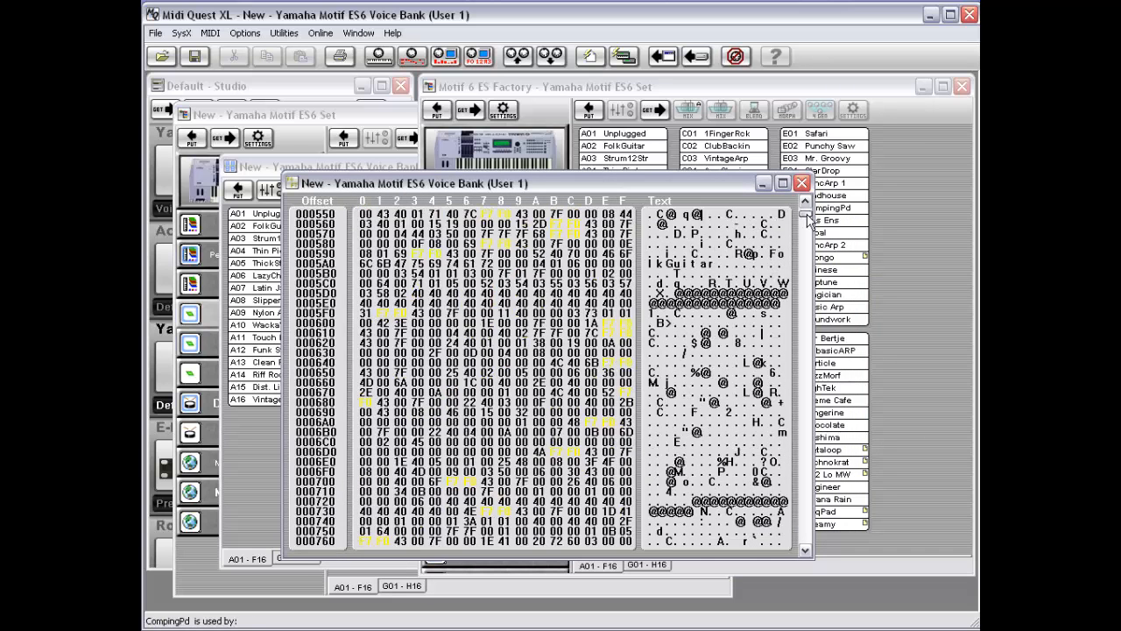
left_click_drag(806, 220, 806, 203)
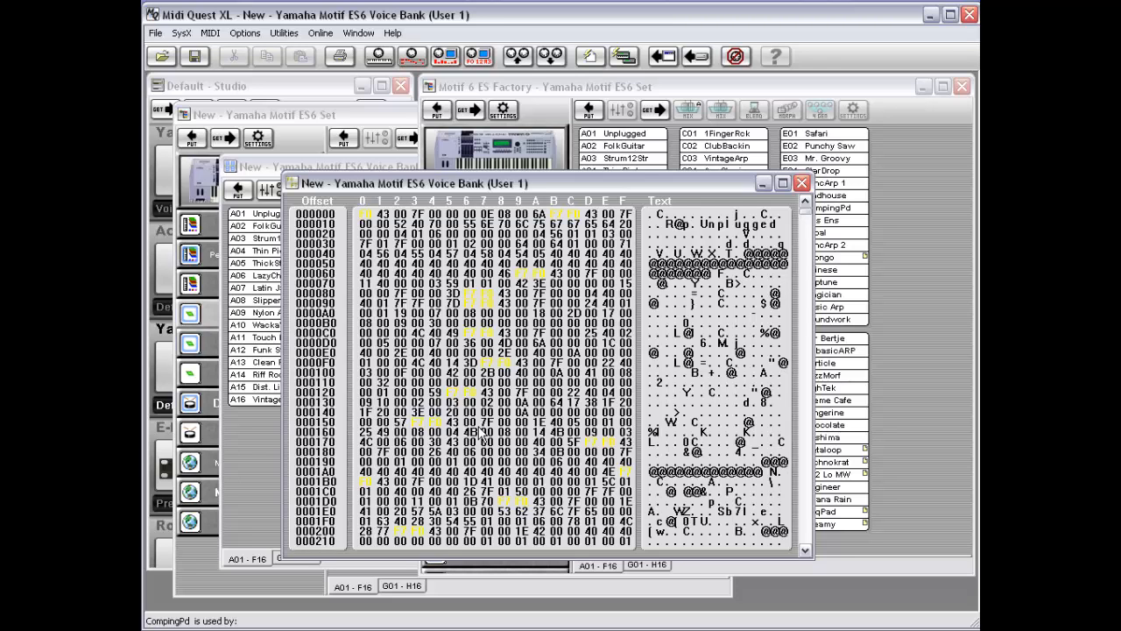
double_click(296, 182)
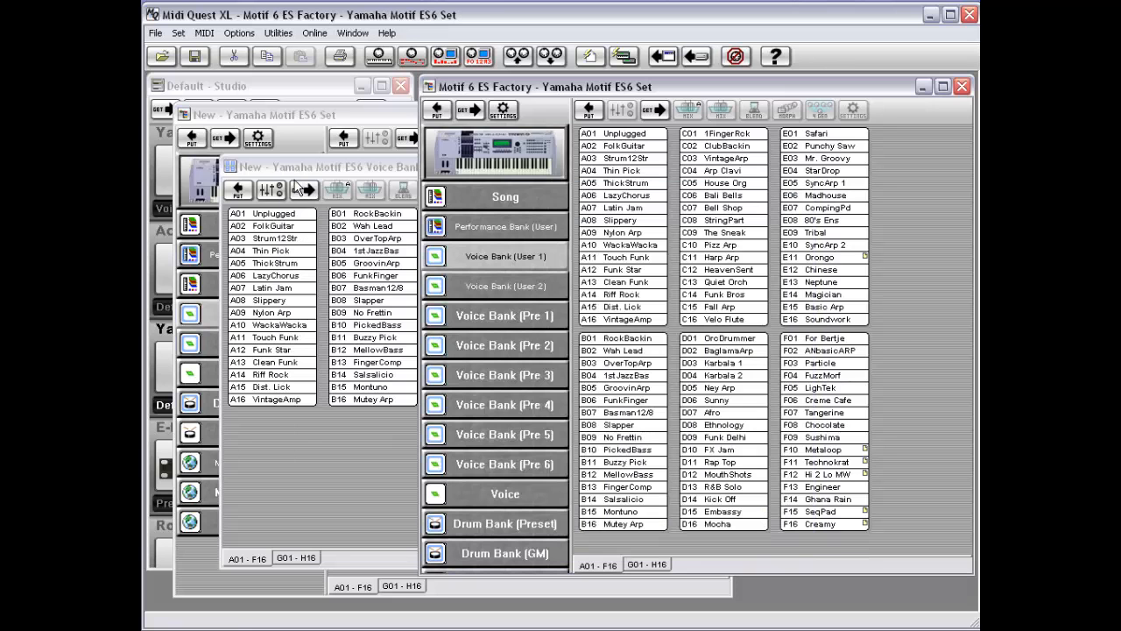
Step: Open the Settings dialog for the factory set's Voice Bank (User 1) and cancel it
right_click(504, 250)
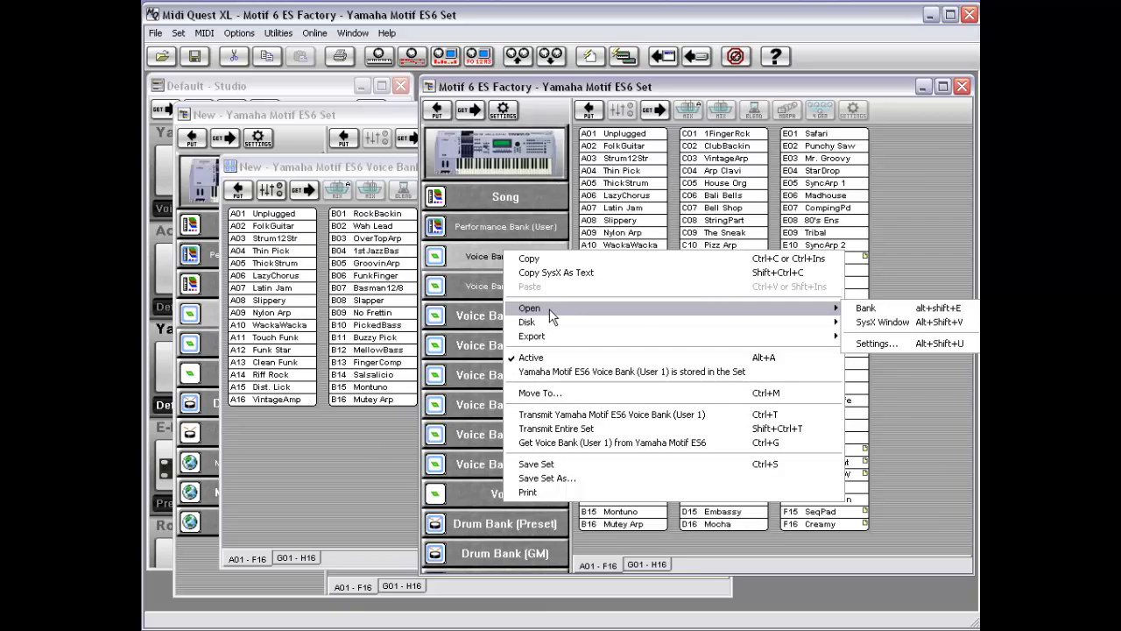
left_click(900, 342)
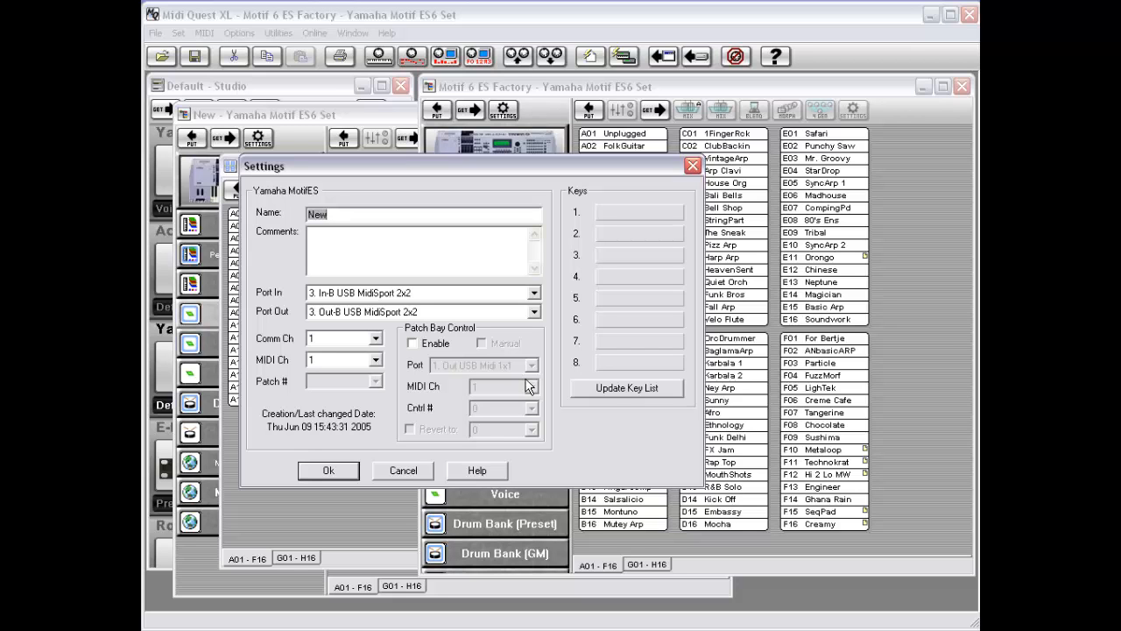
left_click(404, 470)
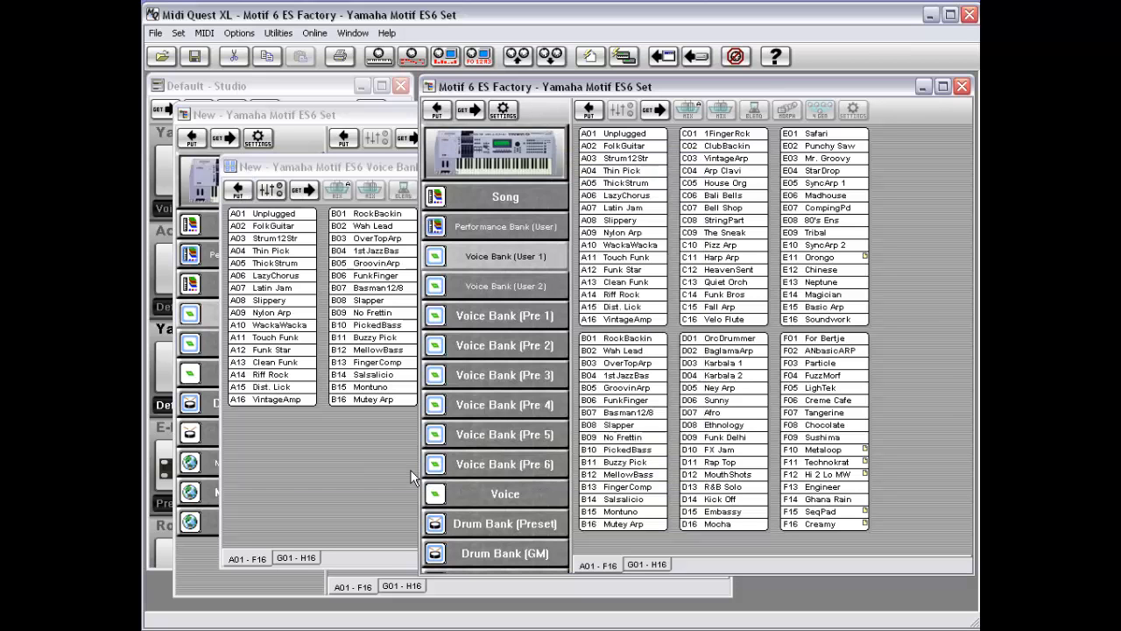
Step: Open the Load Data File dialog for Voice Bank (User 1) and cancel it
right_click(519, 262)
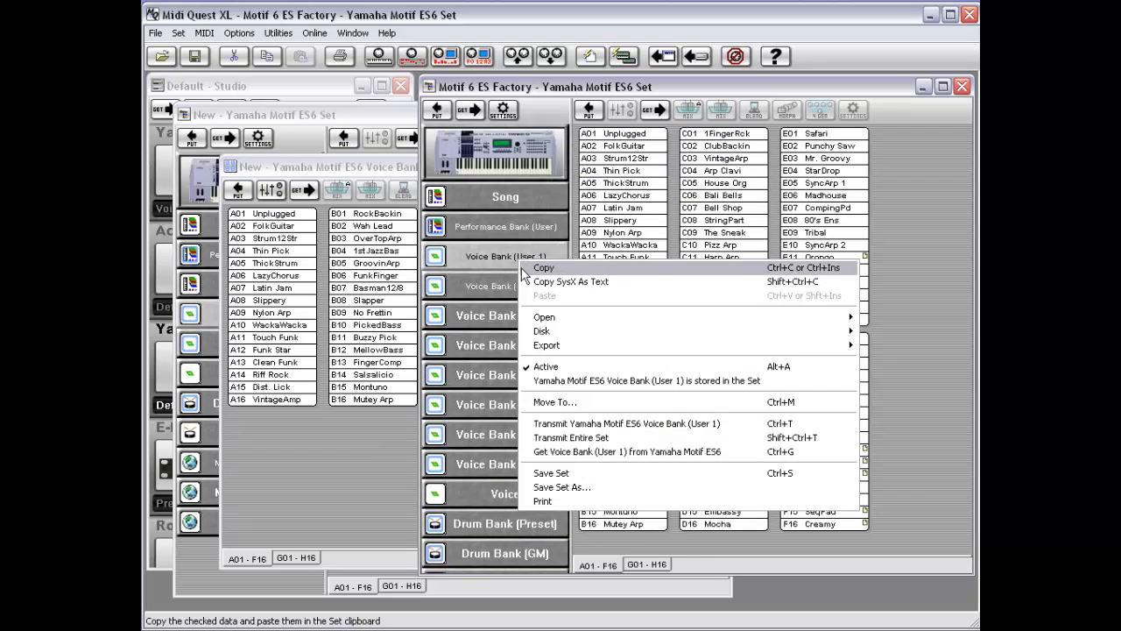
mouse_move(541, 334)
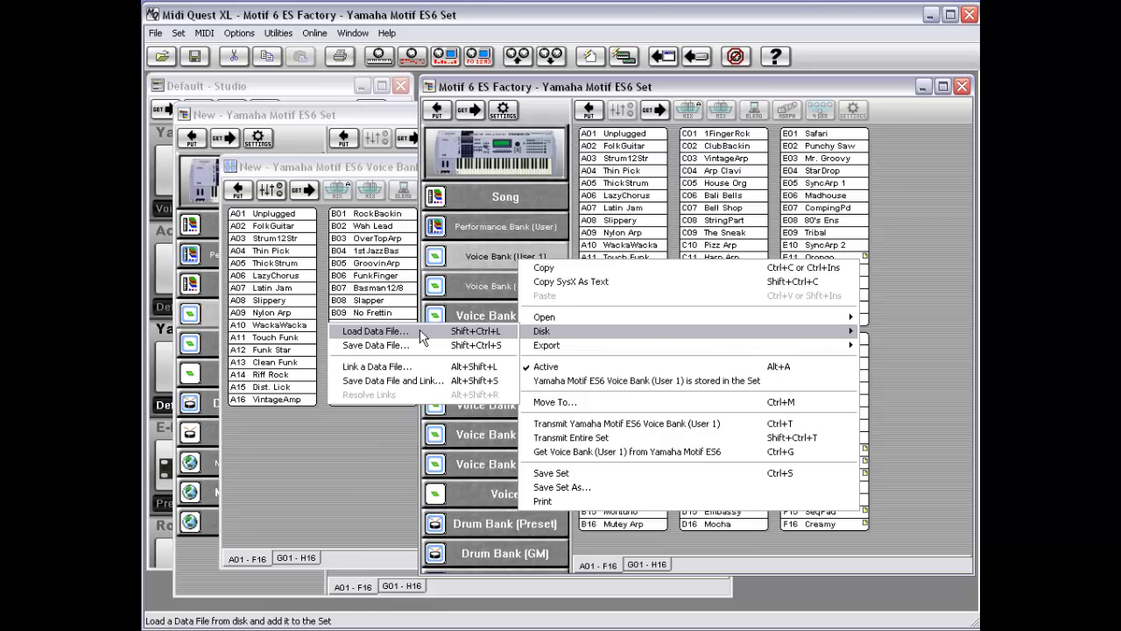
left_click(377, 331)
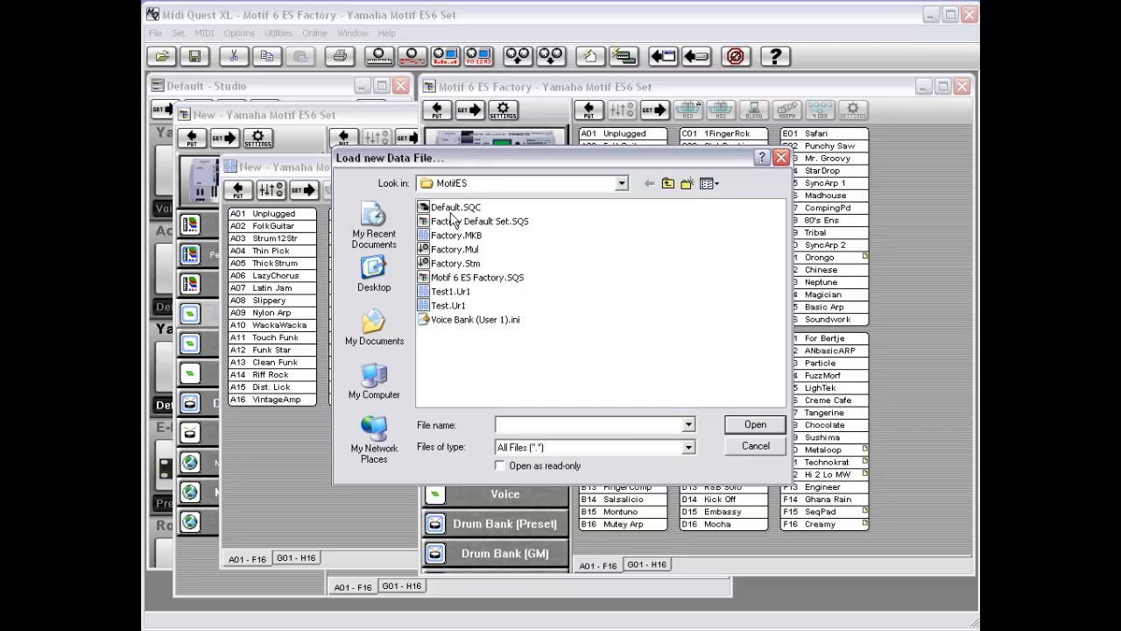
left_click(761, 445)
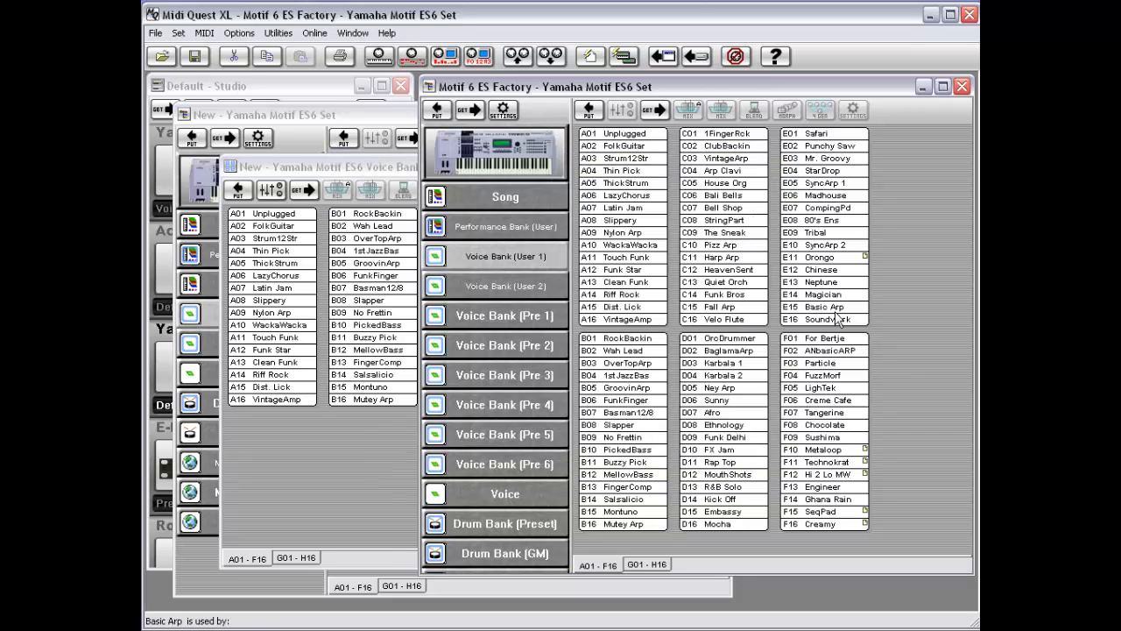
right_click(488, 256)
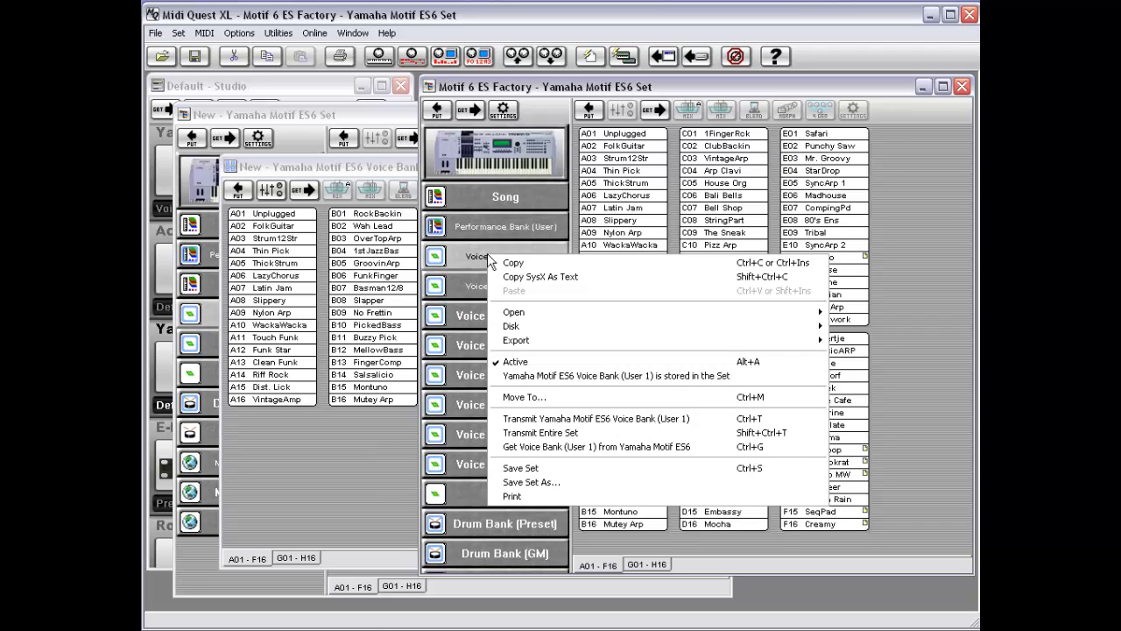
mouse_move(516, 315)
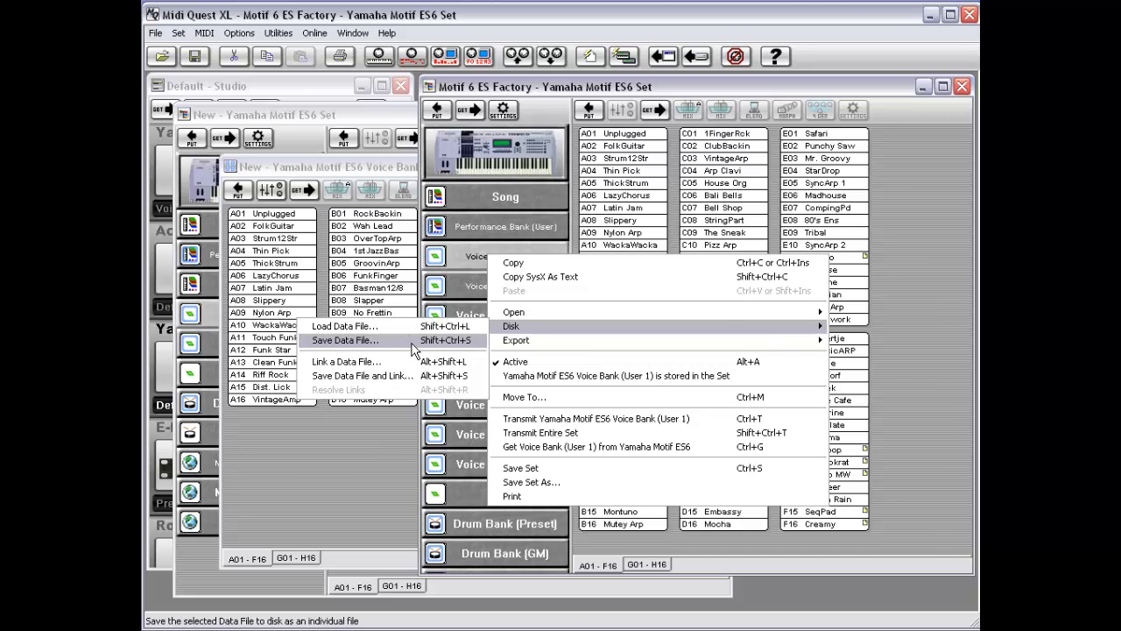
left_click(458, 258)
Step: Save the factory set's Voice Bank (User 2) to disk as a data file named Test2
left_click(494, 287)
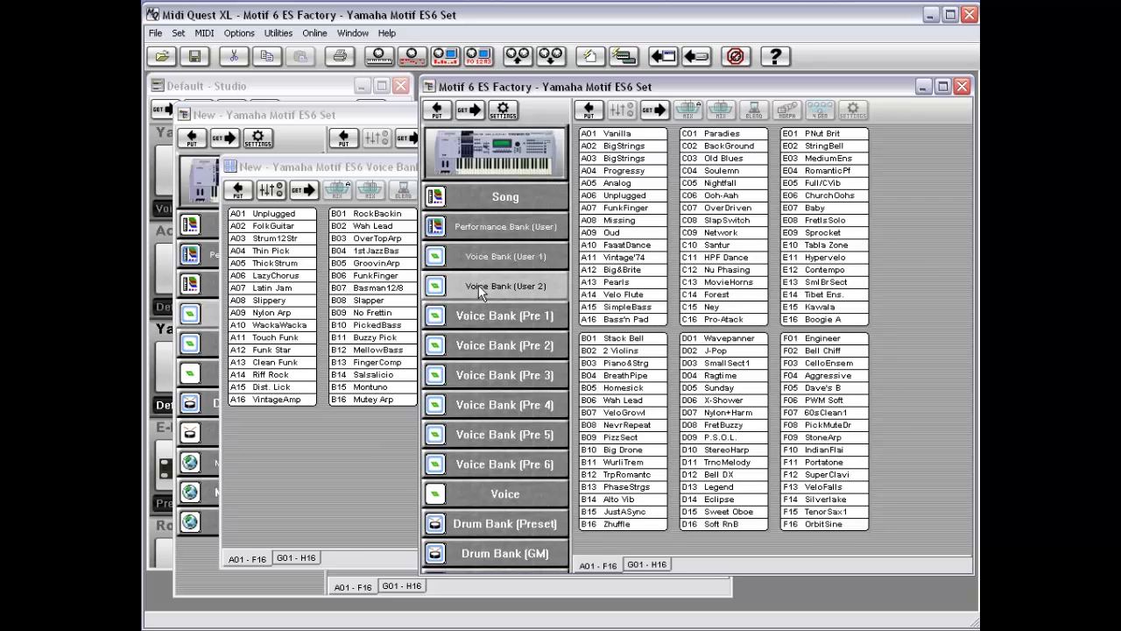
right_click(481, 294)
mouse_move(517, 355)
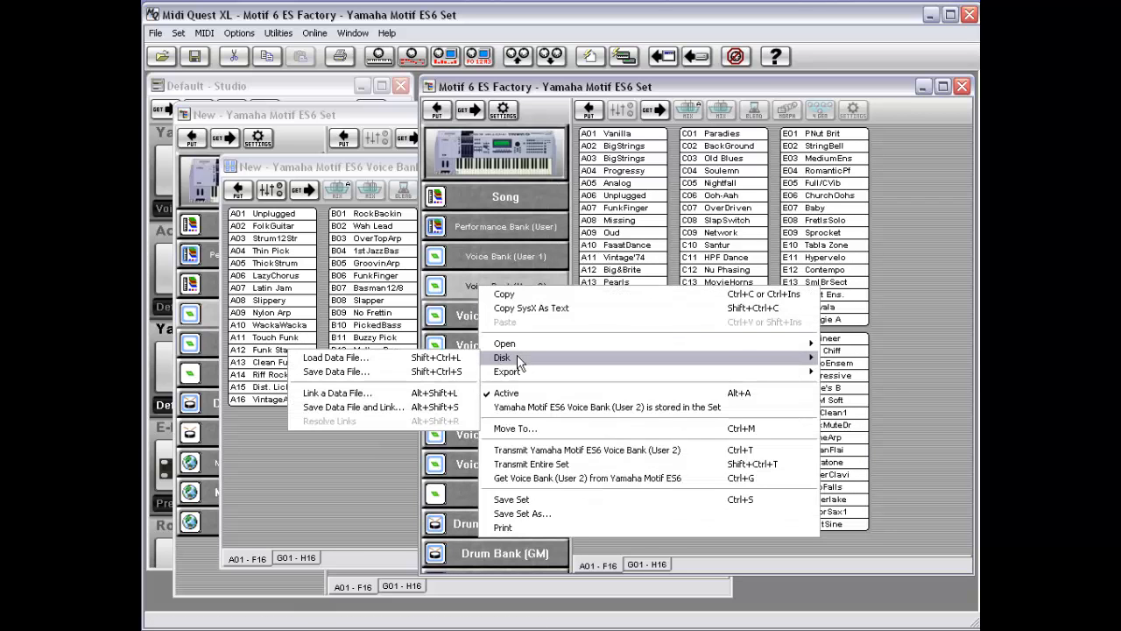
left_click(402, 369)
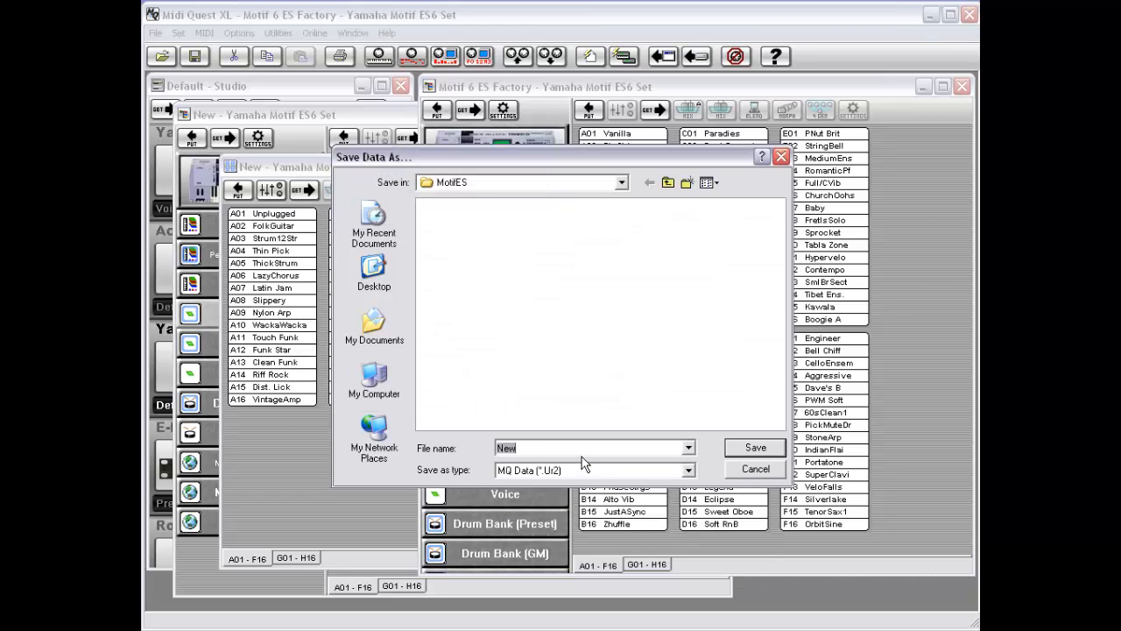
type("Test2")
key("Return")
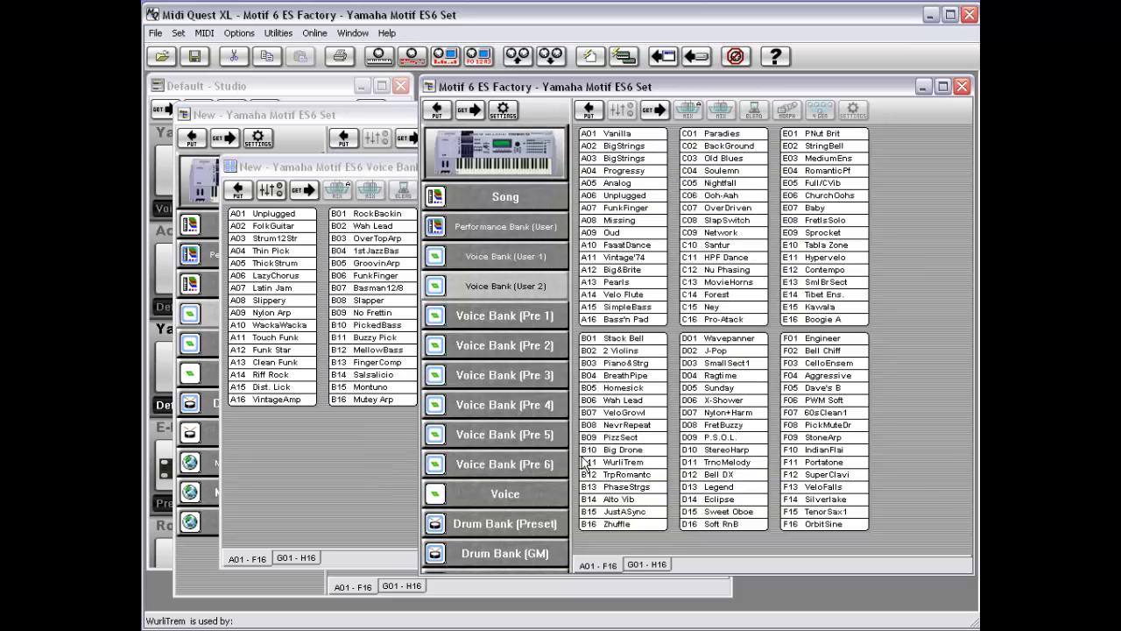
Step: Link the factory set's Voice Bank (User 2) to the Test2.Ur2 data file on disk
right_click(478, 286)
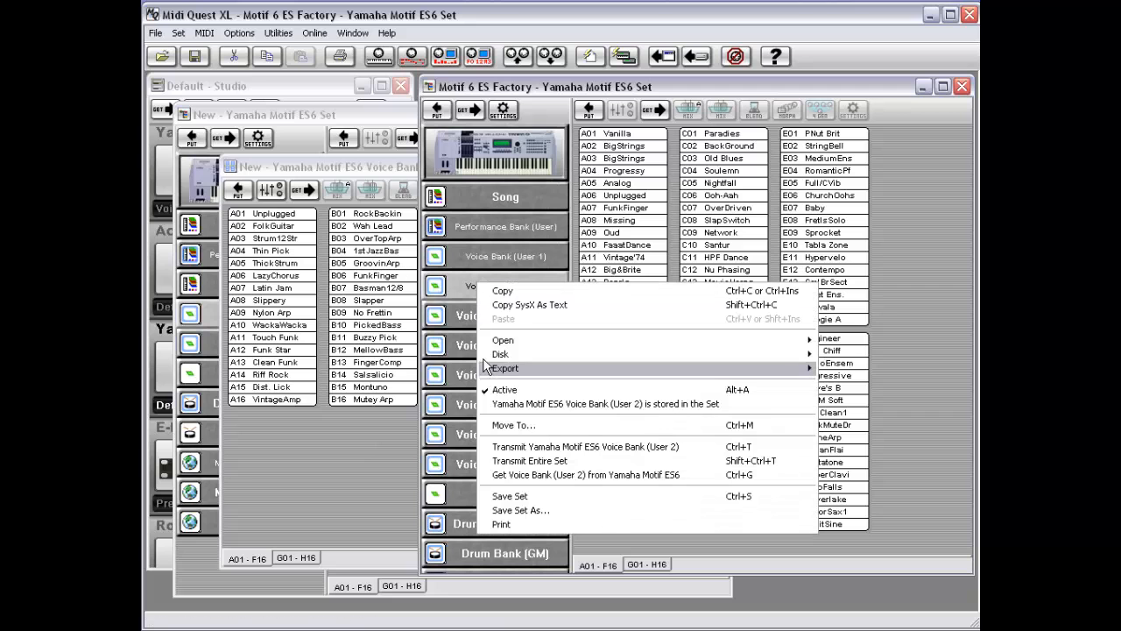
mouse_move(495, 358)
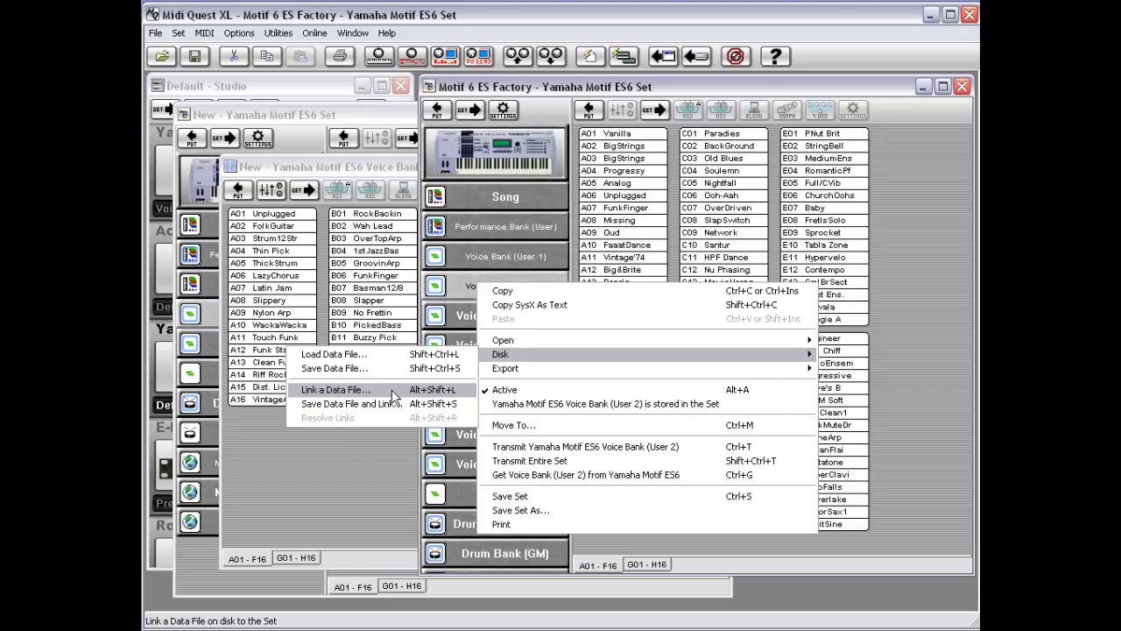
left_click(393, 396)
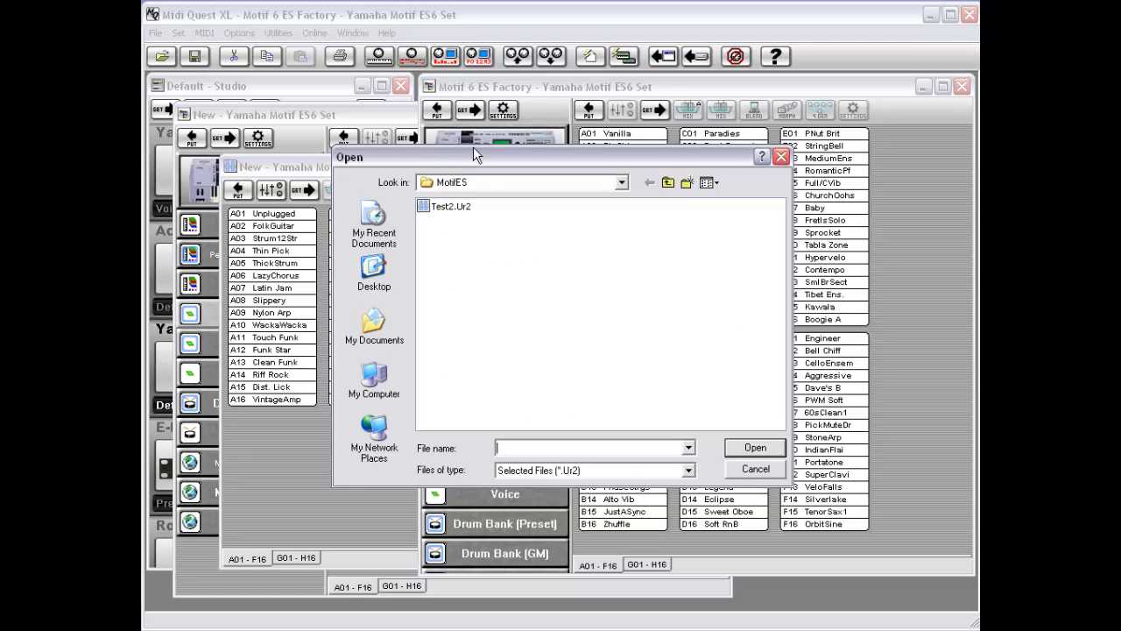
left_click_drag(490, 156, 453, 159)
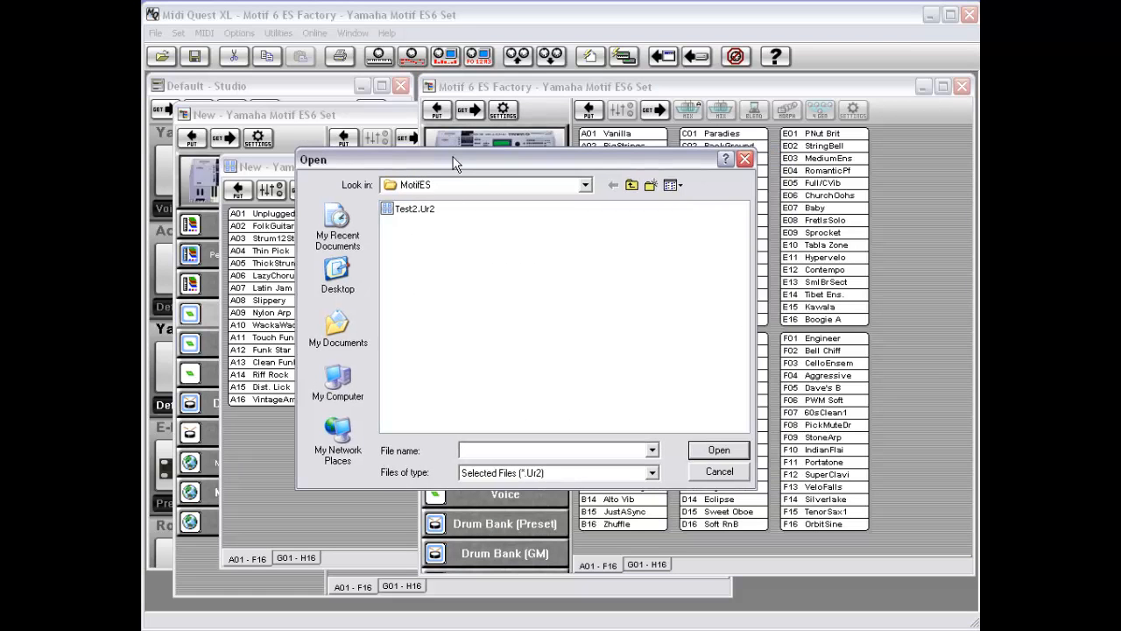
double_click(388, 210)
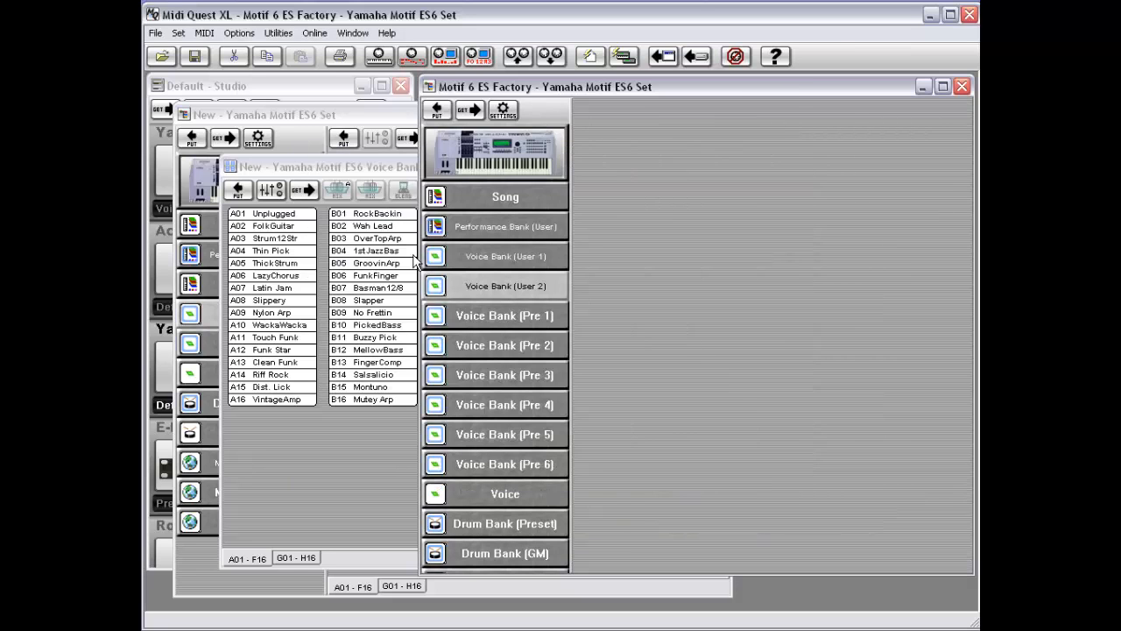
Step: Close the separate New voice bank window
left_click(493, 267)
left_click(492, 282)
left_click(342, 172)
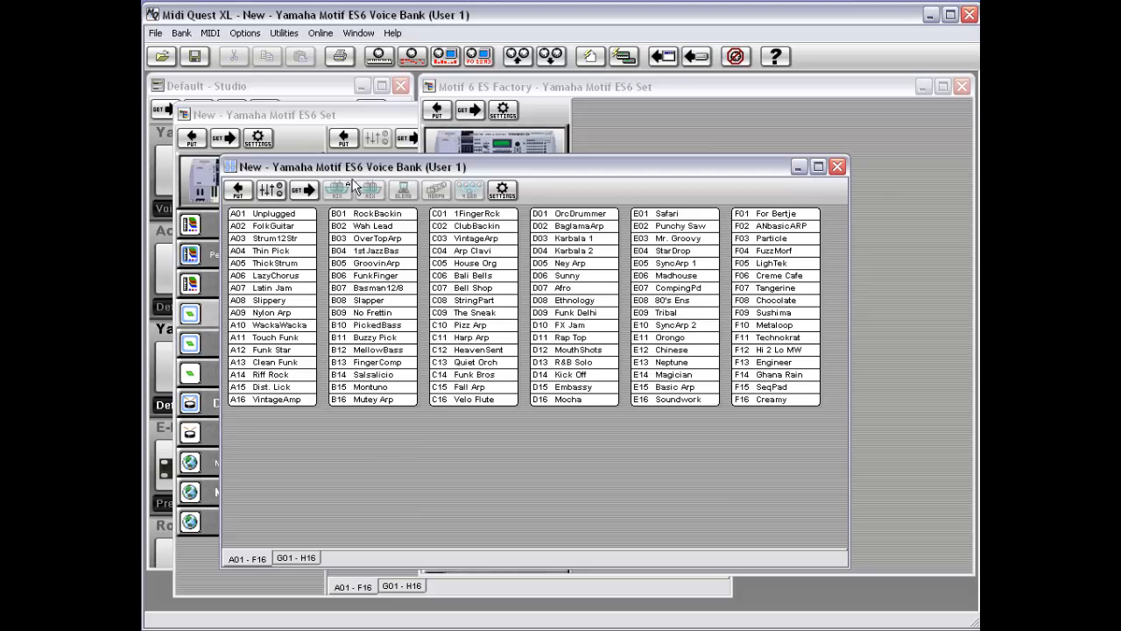
double_click(226, 167)
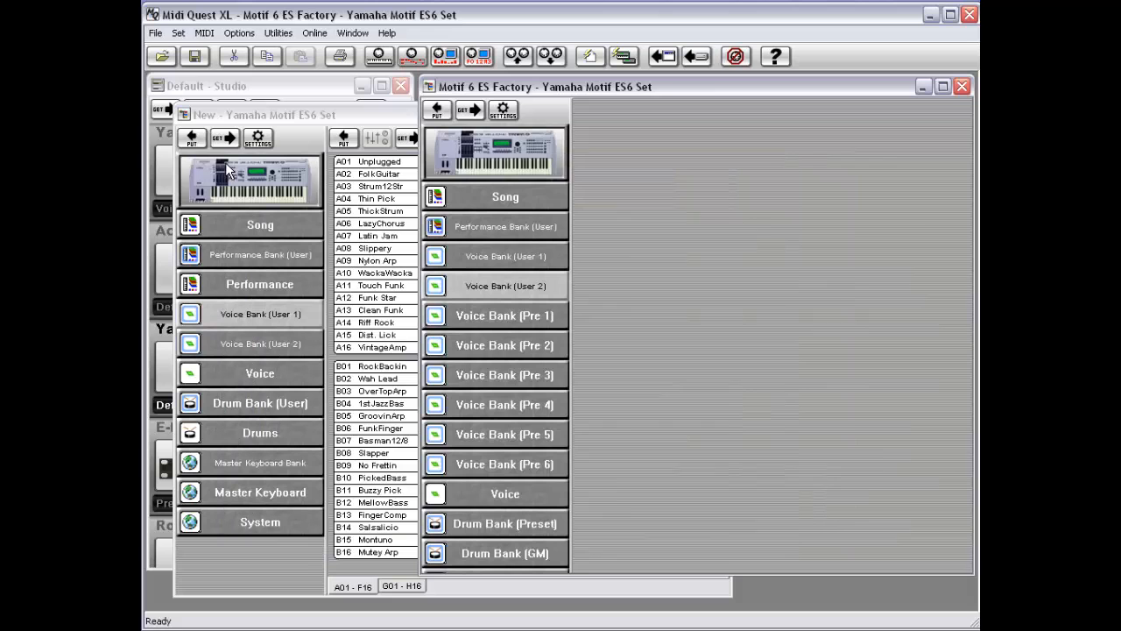
Step: Open the Test2.Ur2 data file from the MotifES folder in its own bank window
left_click(163, 58)
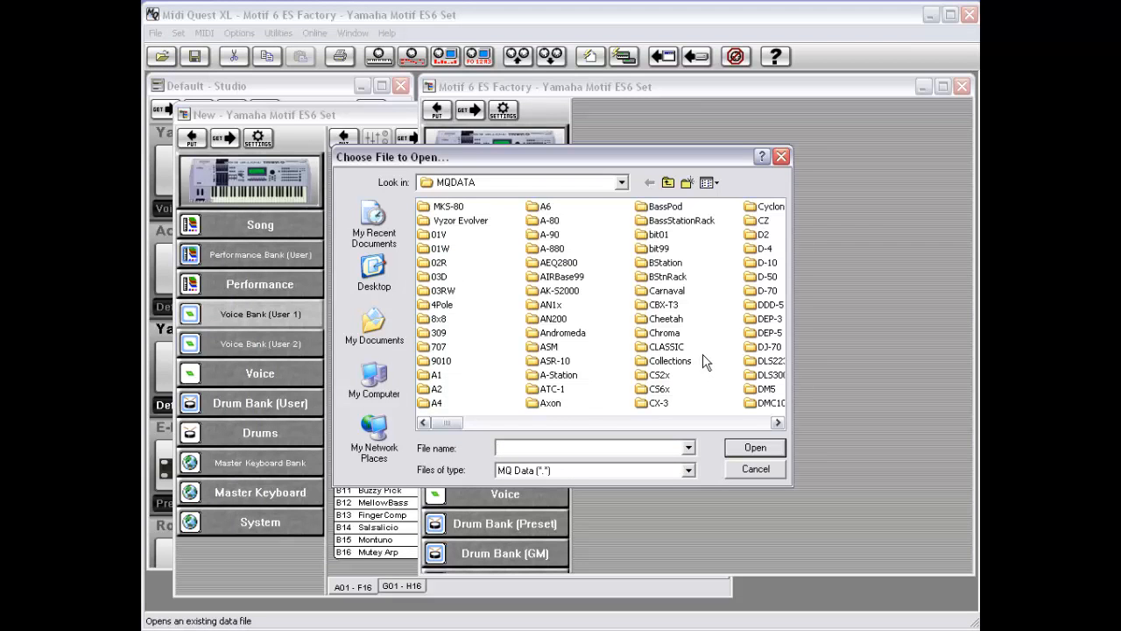
type("mot")
key("Down")
key("Return")
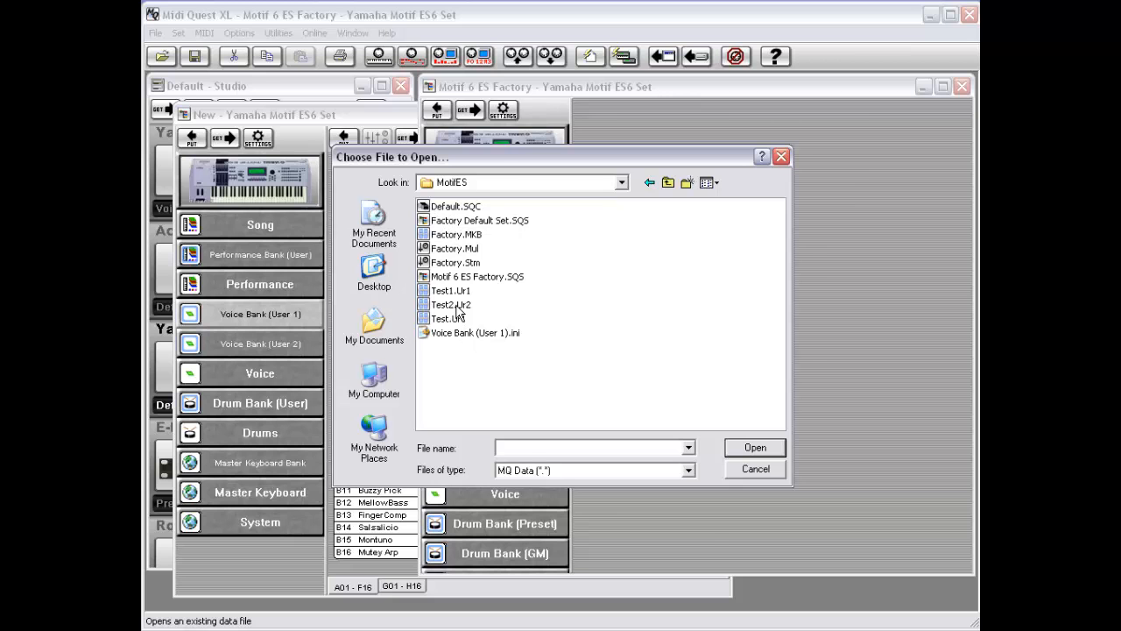
double_click(456, 307)
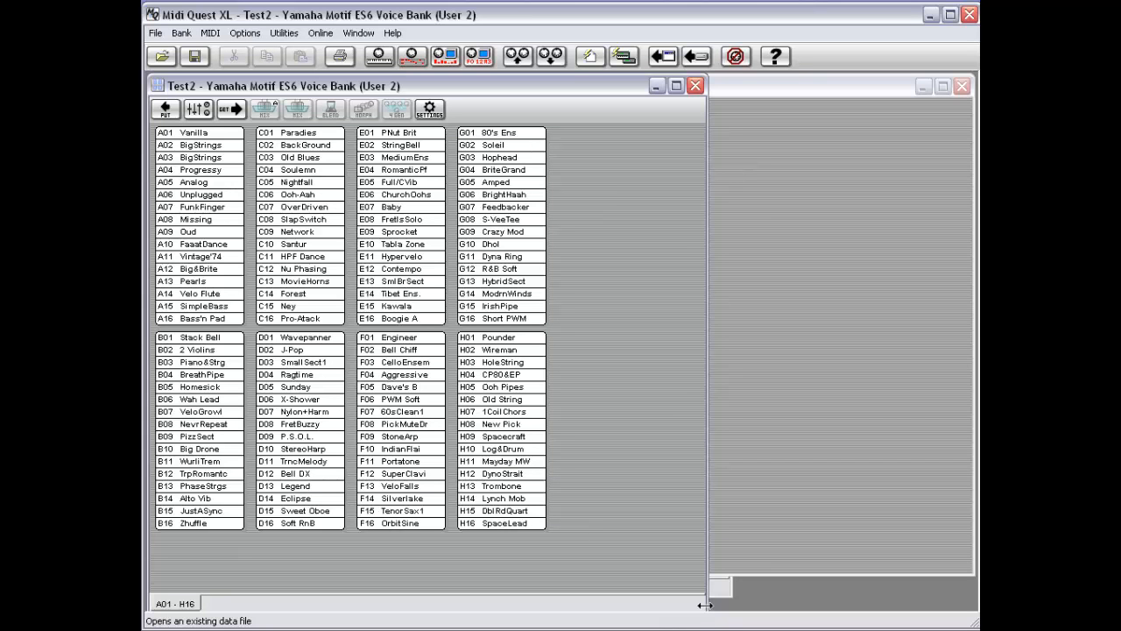
Step: Minimize the Test2 Voice Bank (User 2) window to bring the factory set window forward
left_click_drag(708, 613, 702, 613)
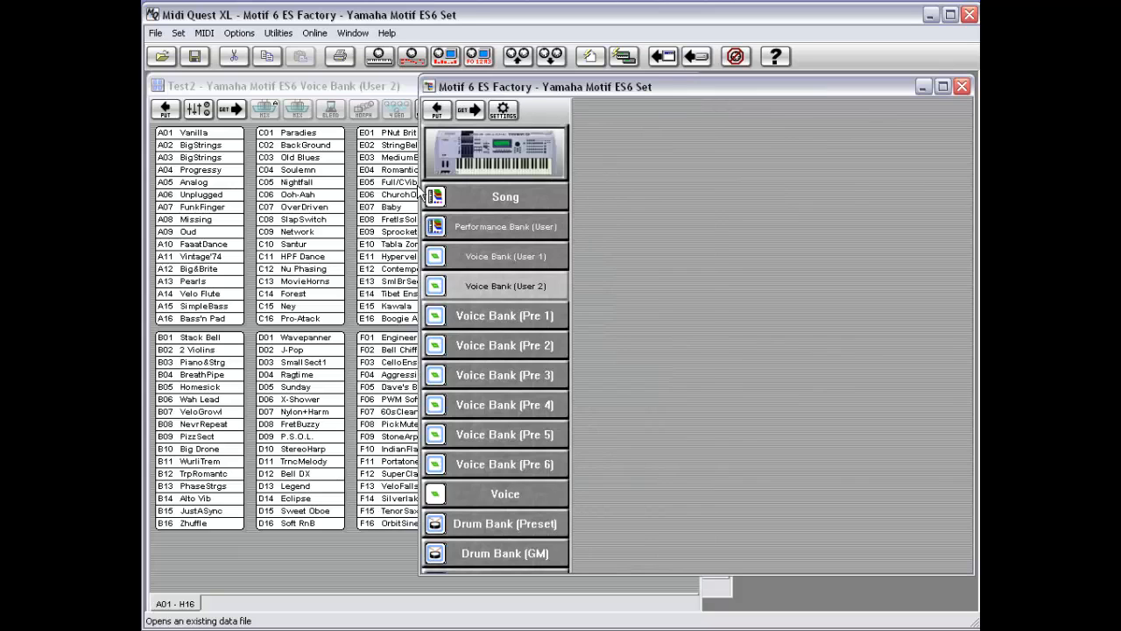
left_click(366, 86)
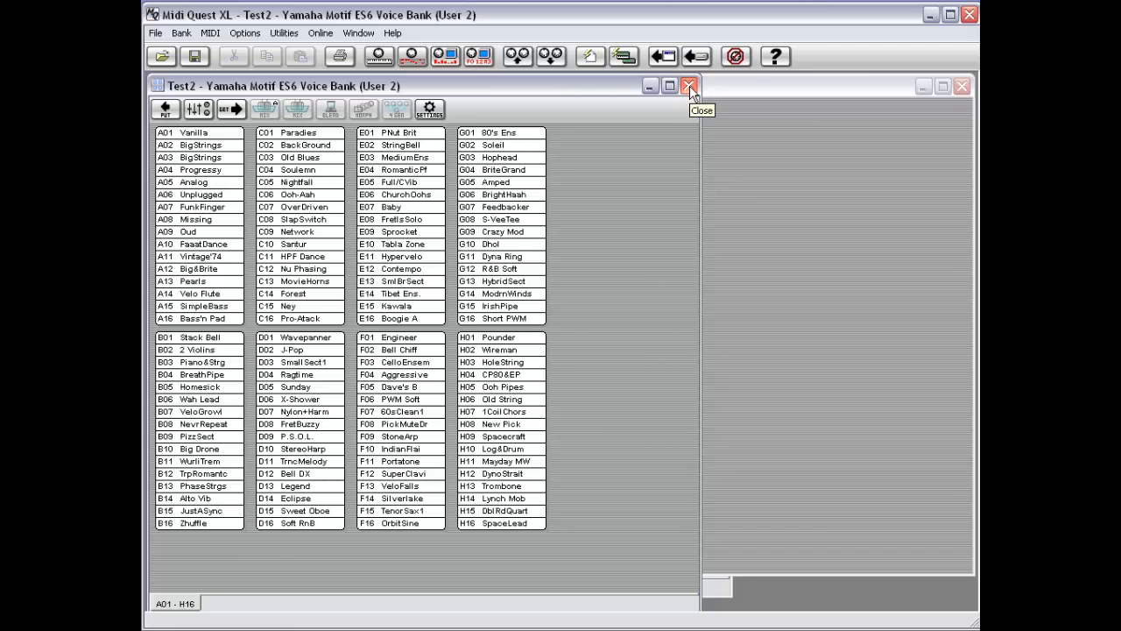
left_click(649, 86)
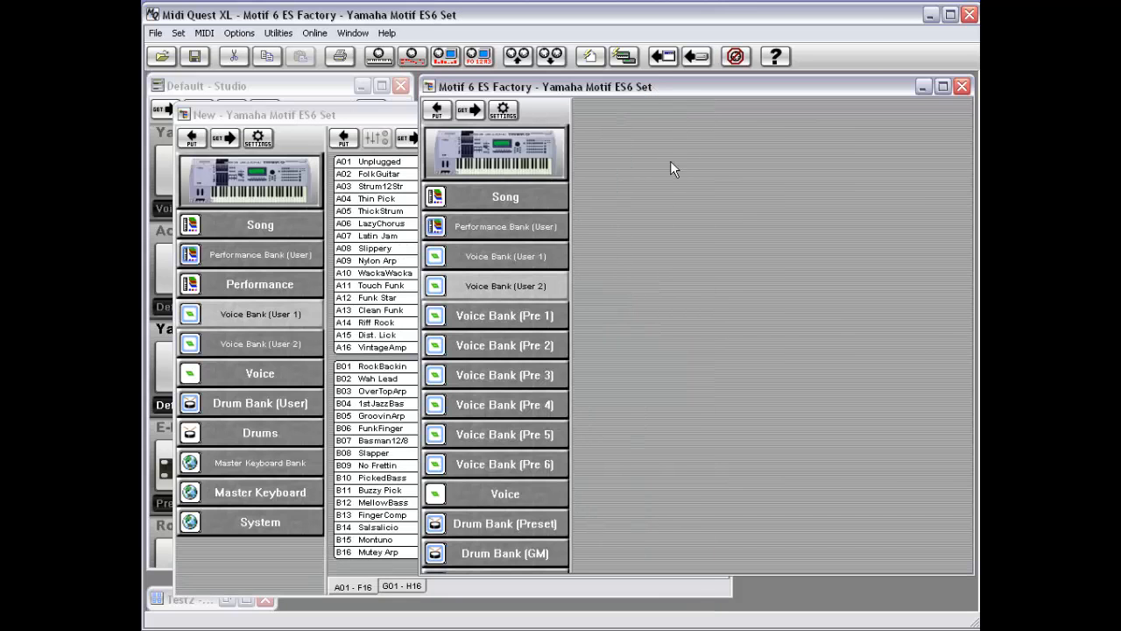
right_click(512, 294)
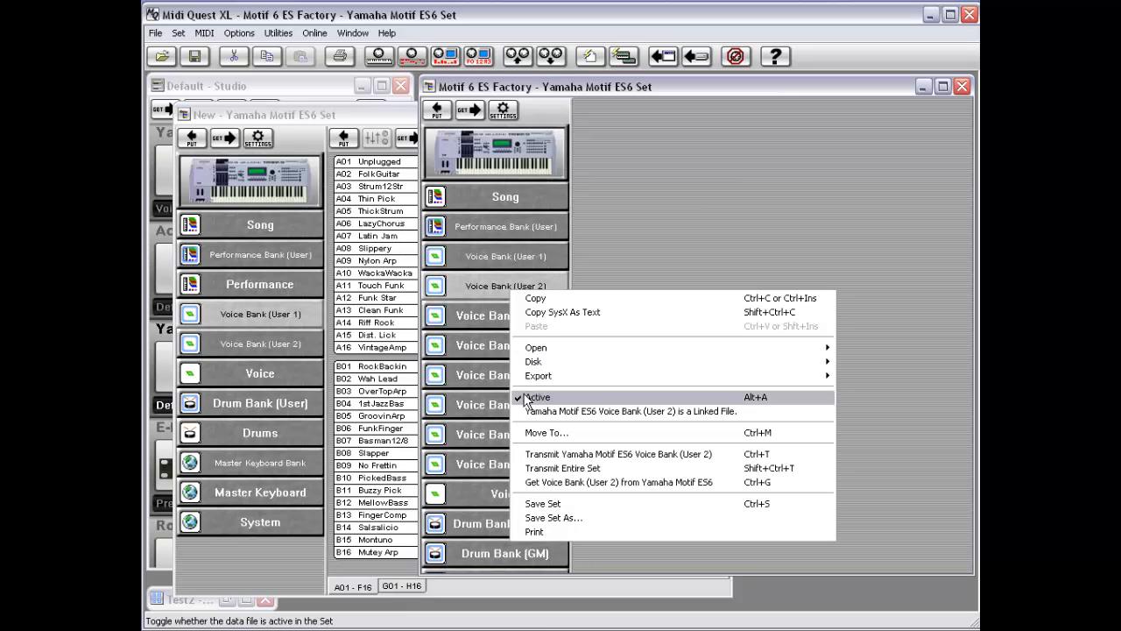
mouse_move(533, 364)
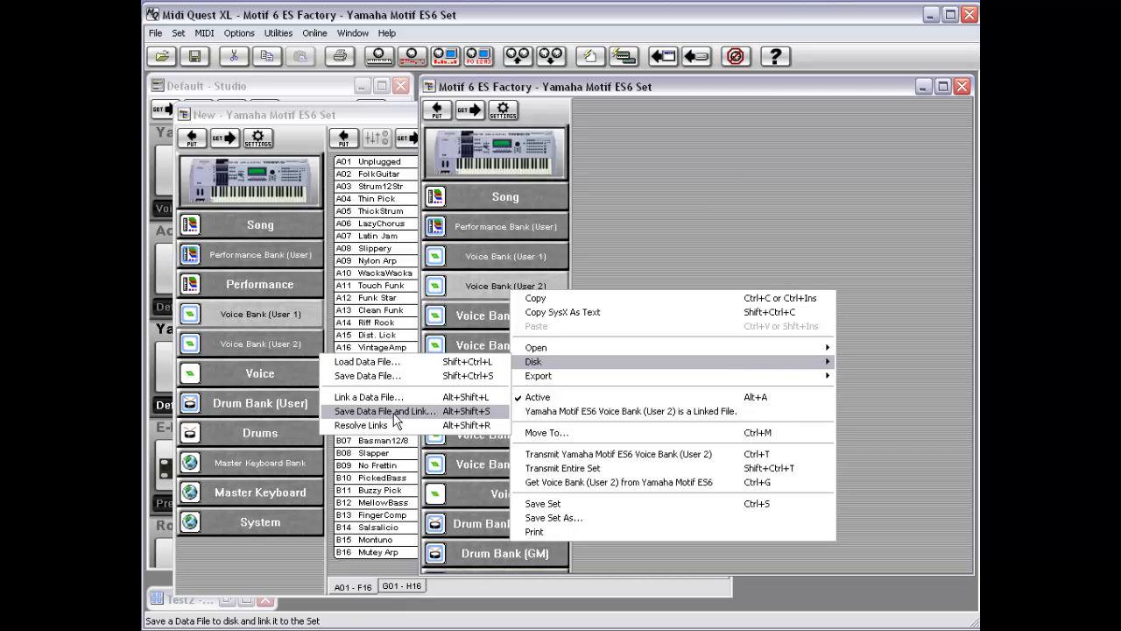
left_click(473, 287)
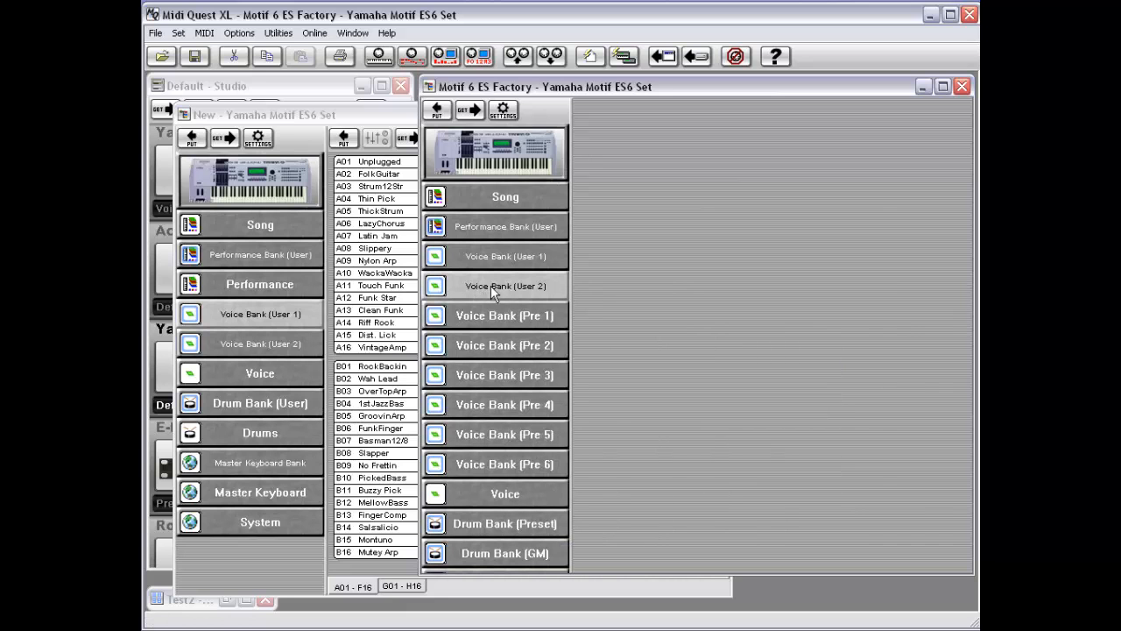
Step: Save the factory set's Voice Bank (User 1) to disk as a data file named Test2 and link it to the set
left_click(502, 255)
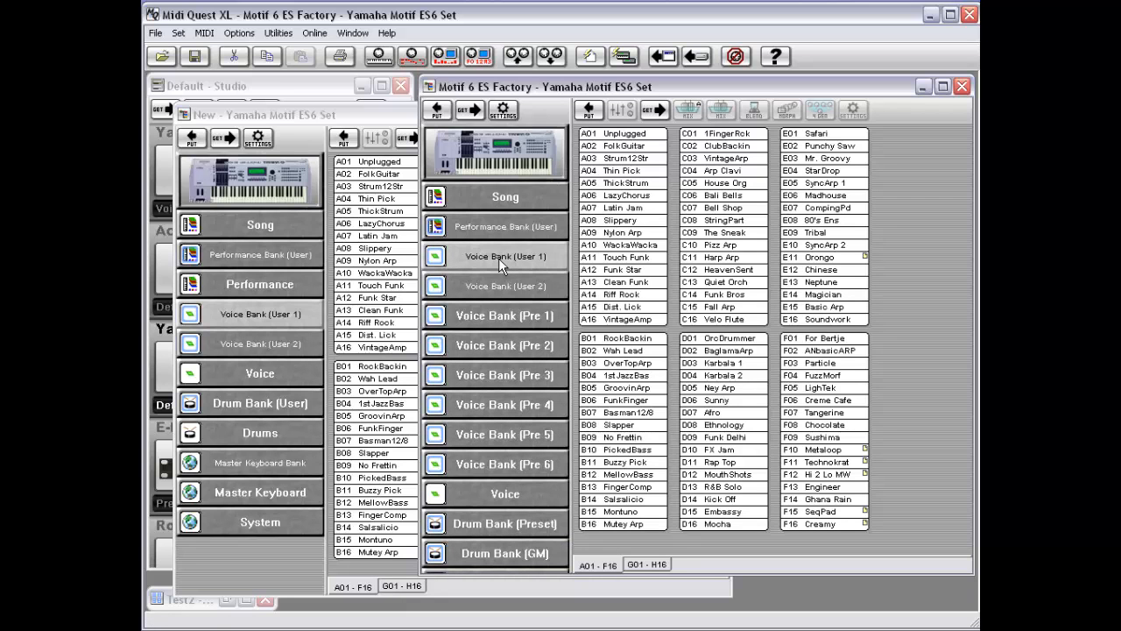
right_click(499, 258)
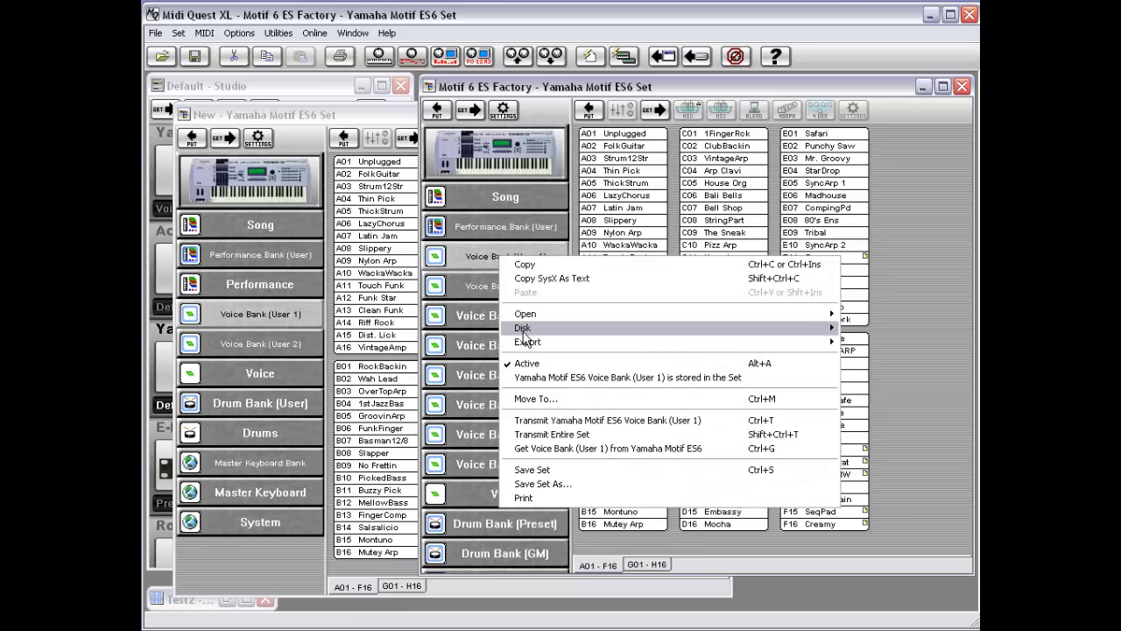
mouse_move(526, 336)
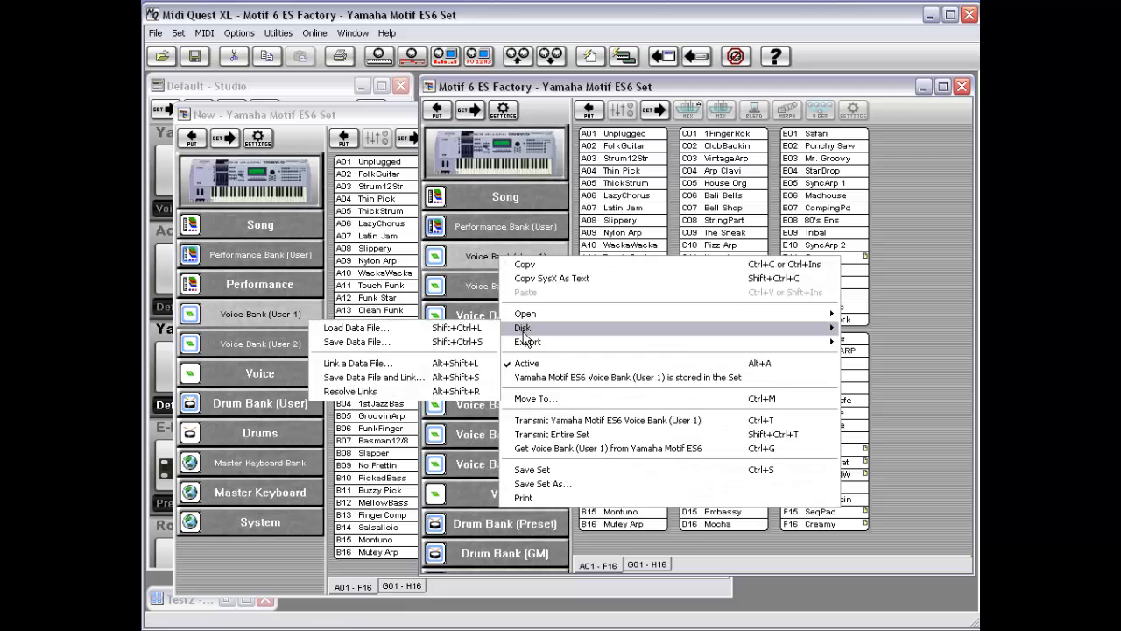
left_click(399, 385)
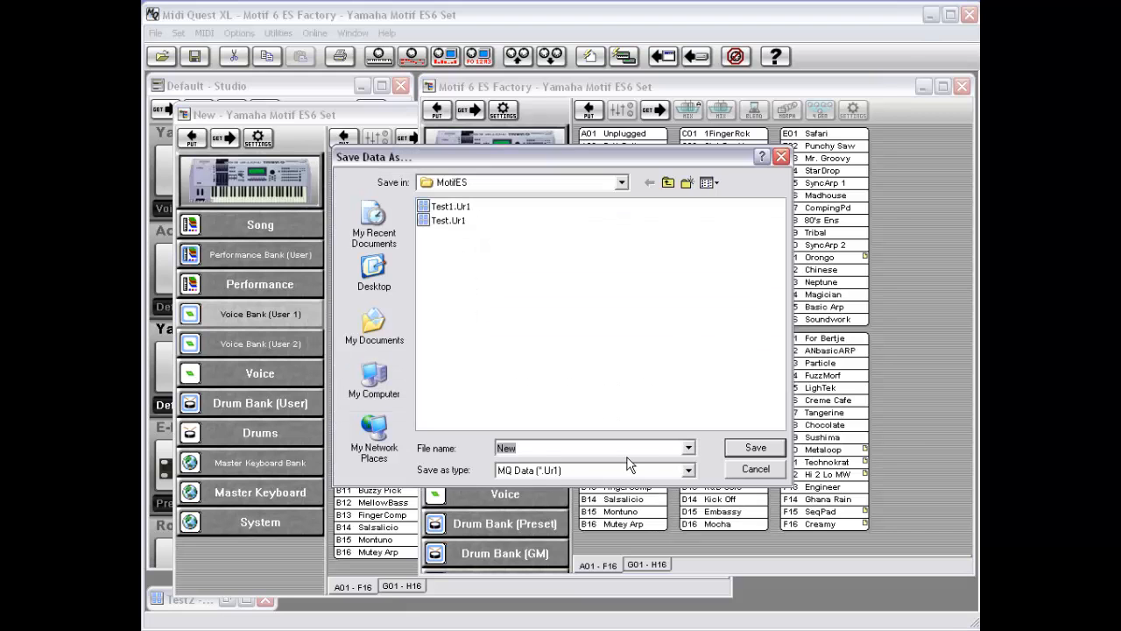
type("Test2")
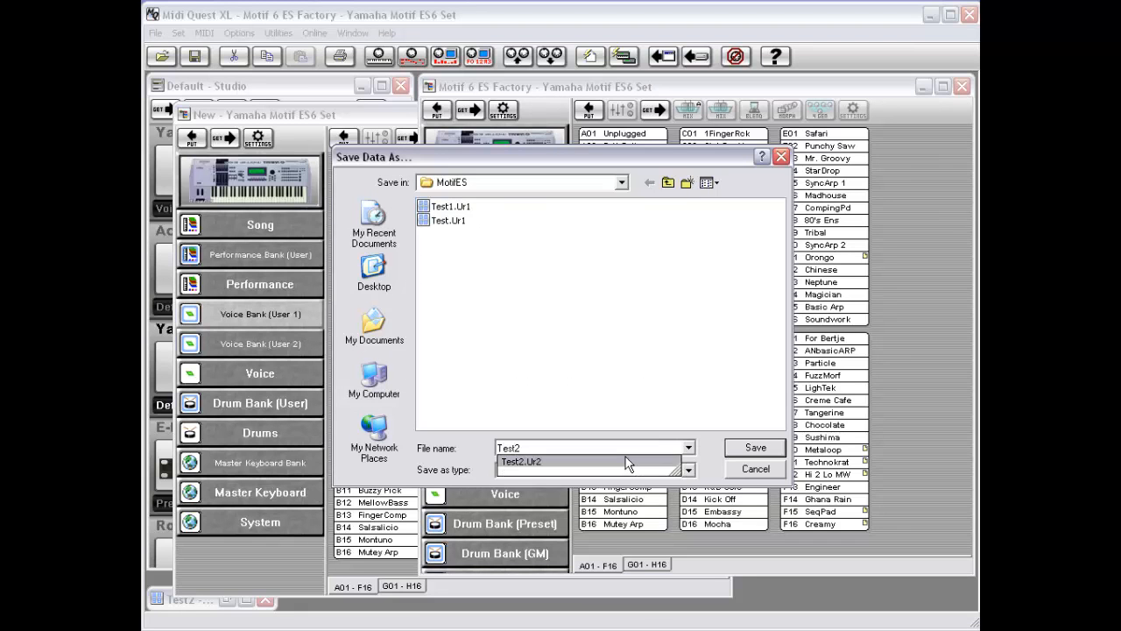
key("Return")
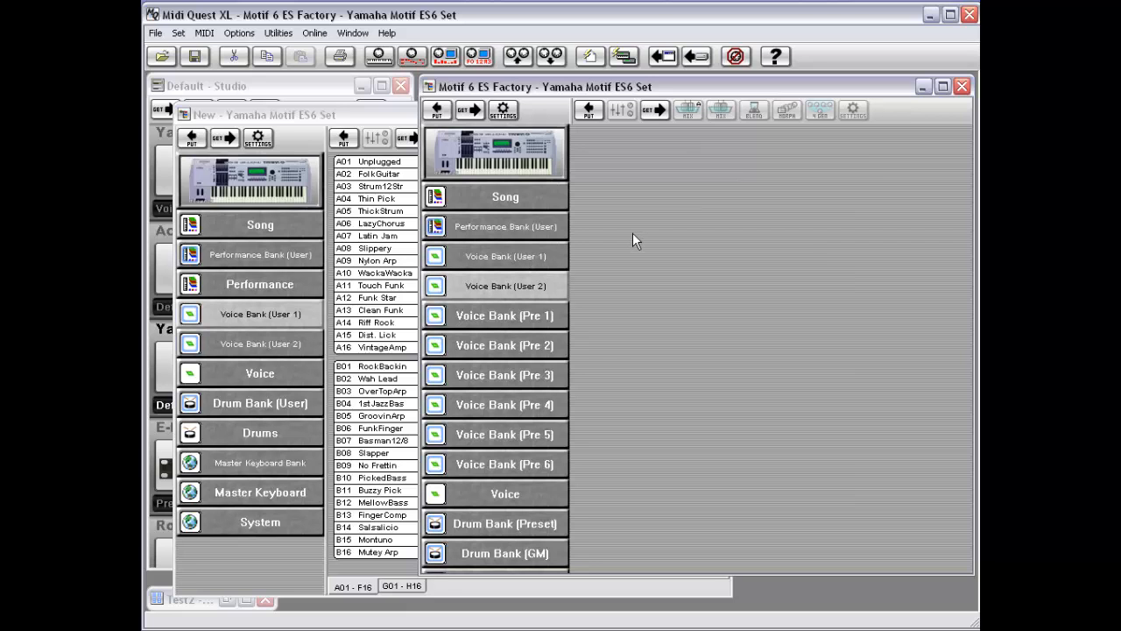
left_click(190, 600)
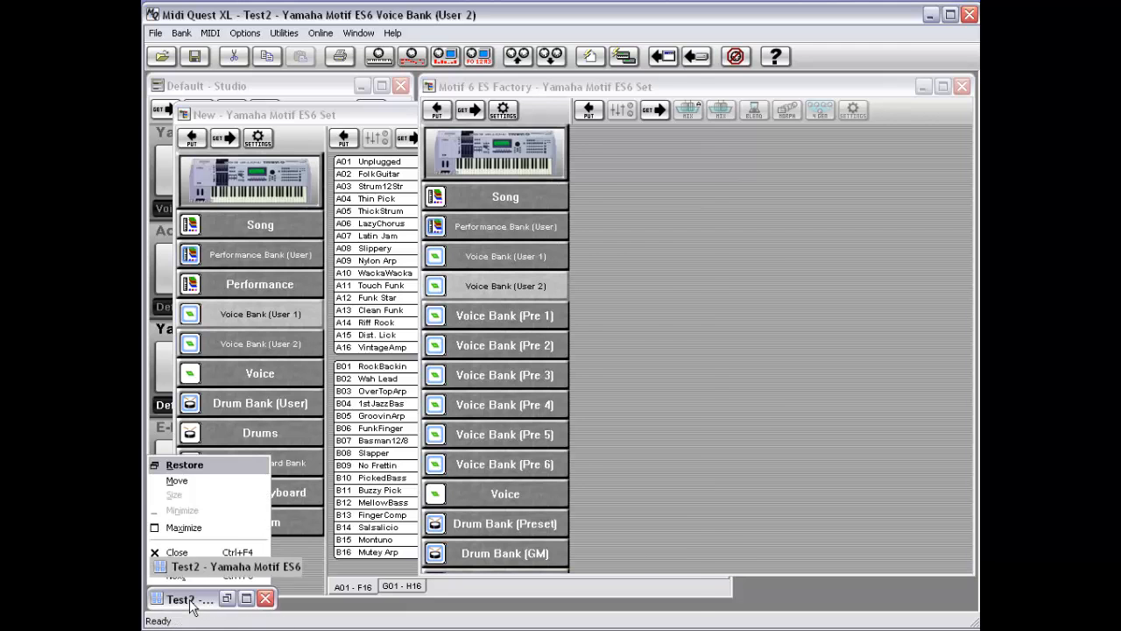
left_click(190, 601)
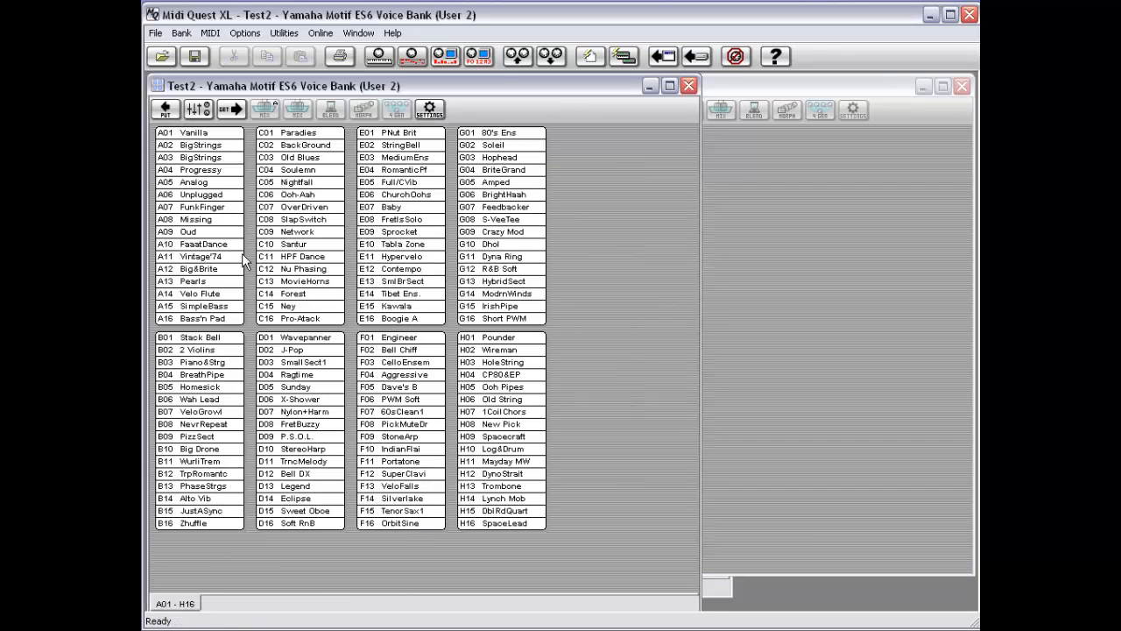
left_click(649, 86)
Step: Check through each voice bank's context menu whether it is a linked file or stored in the set
right_click(504, 279)
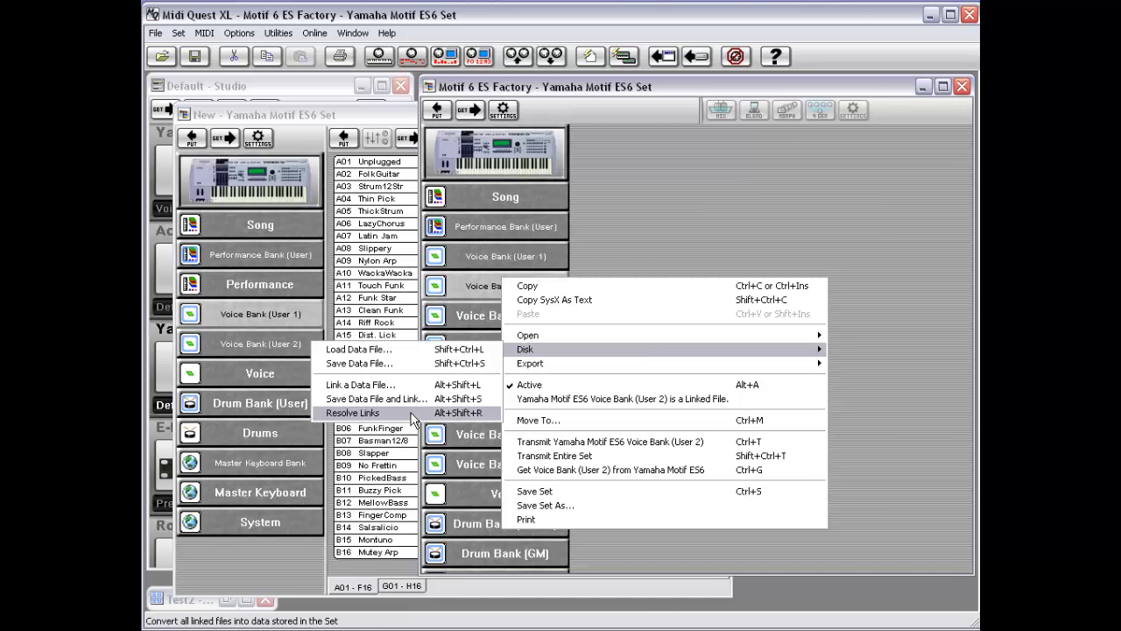
left_click(620, 234)
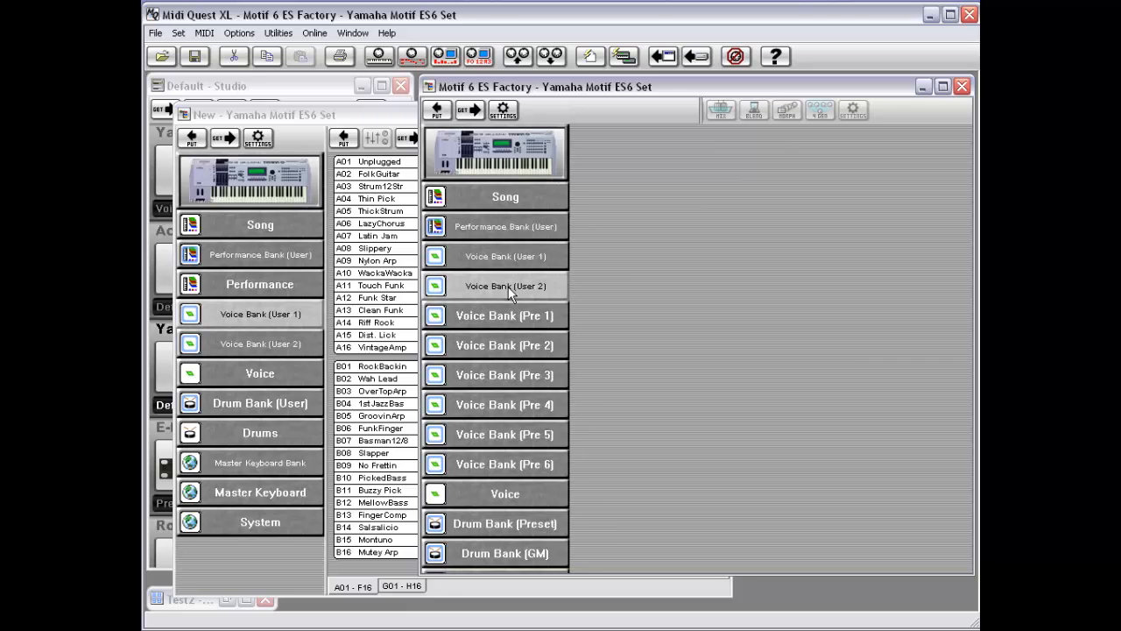
left_click(496, 314)
right_click(496, 317)
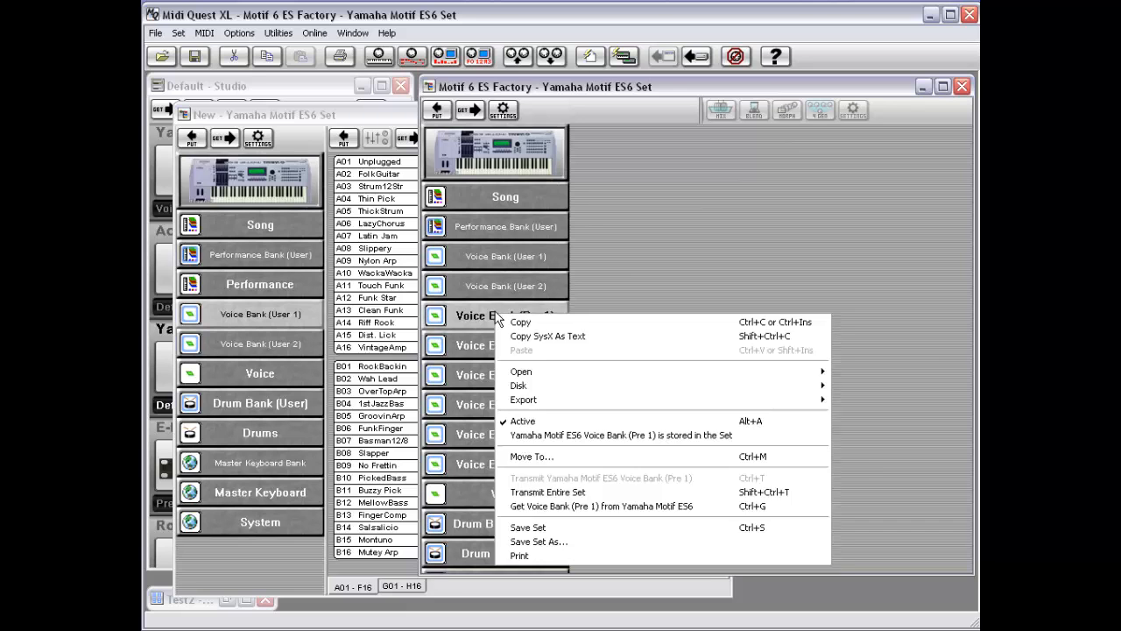
left_click(477, 346)
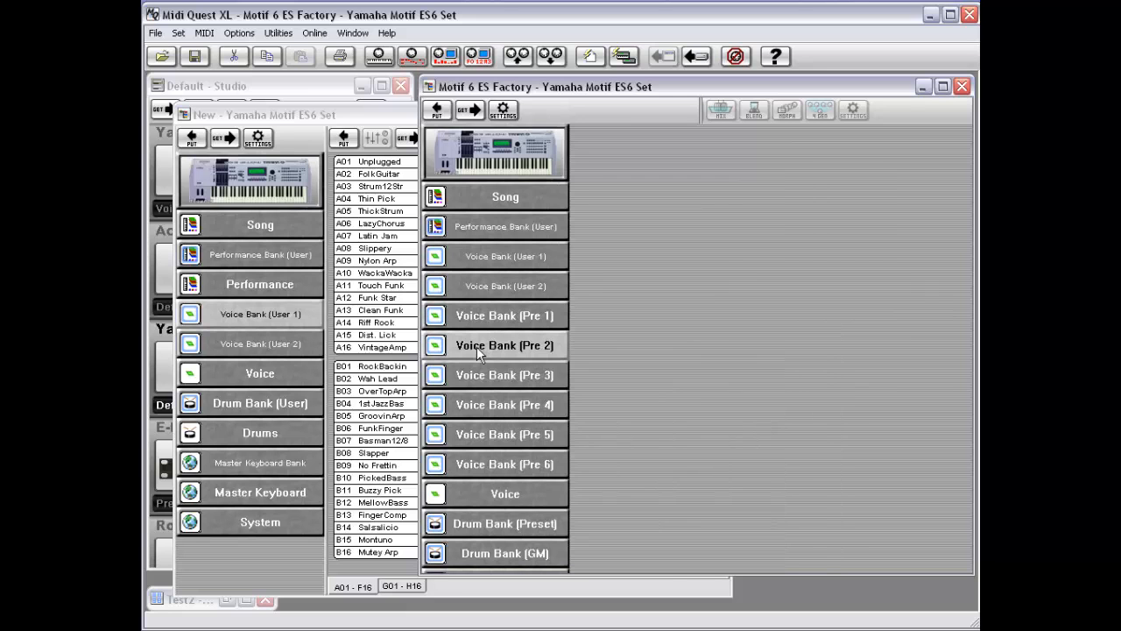
right_click(477, 344)
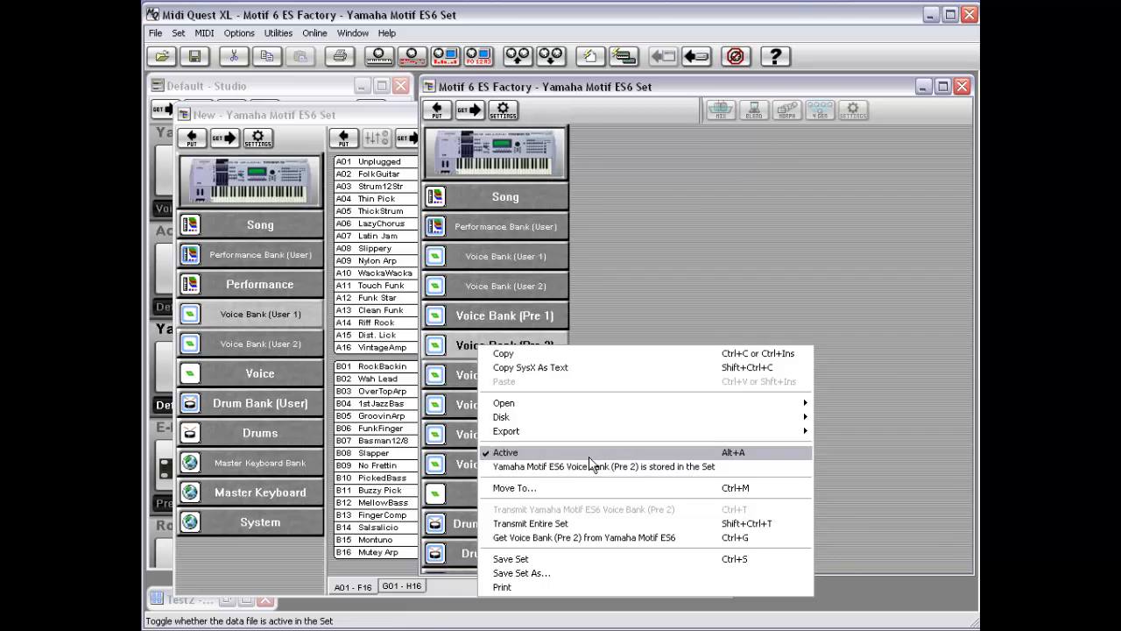
left_click(551, 318)
right_click(530, 318)
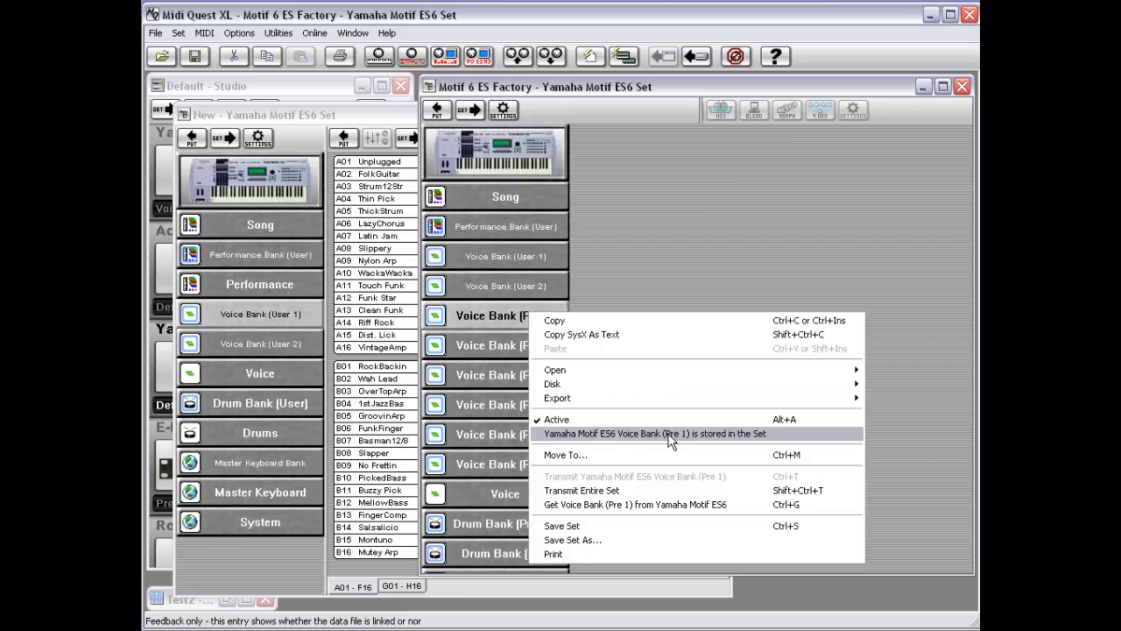
left_click(521, 288)
right_click(521, 288)
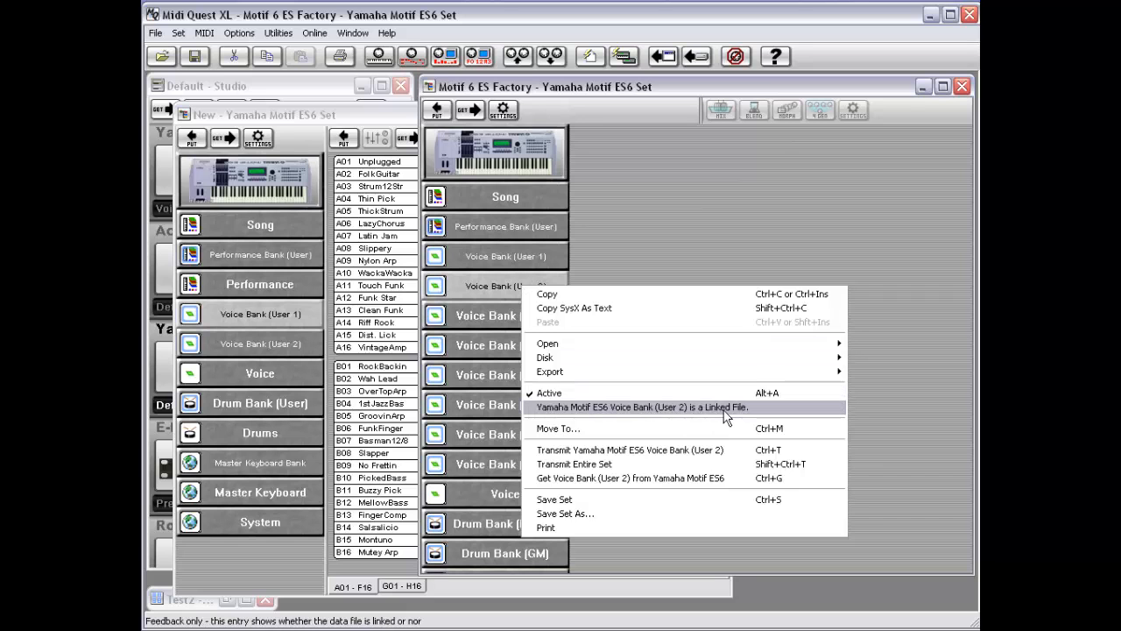
left_click(486, 256)
right_click(487, 256)
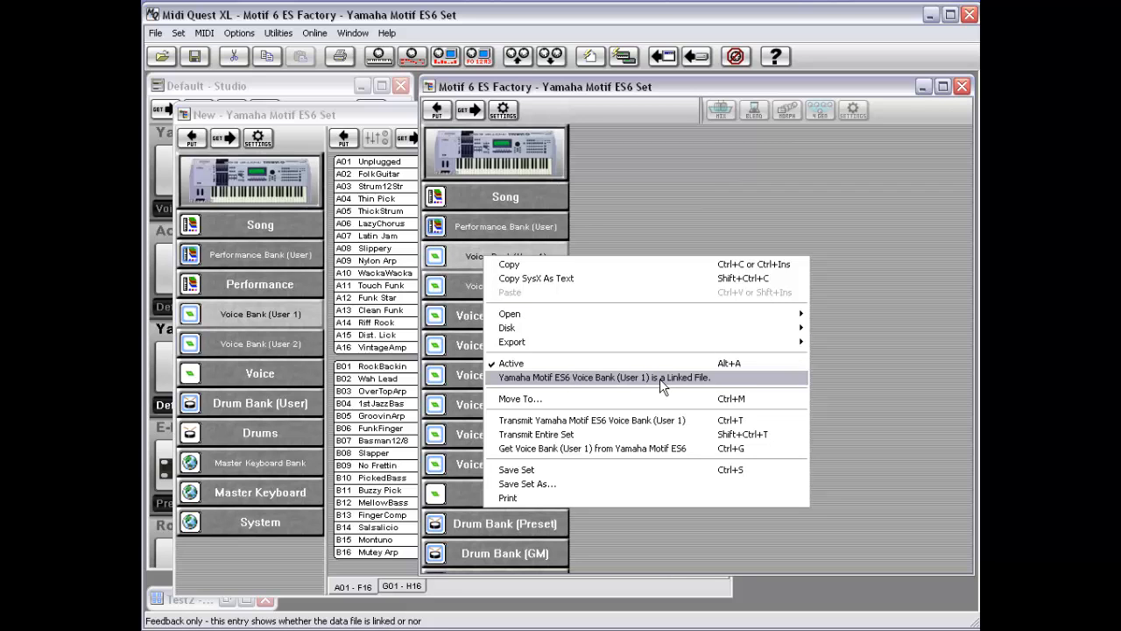
left_click(653, 202)
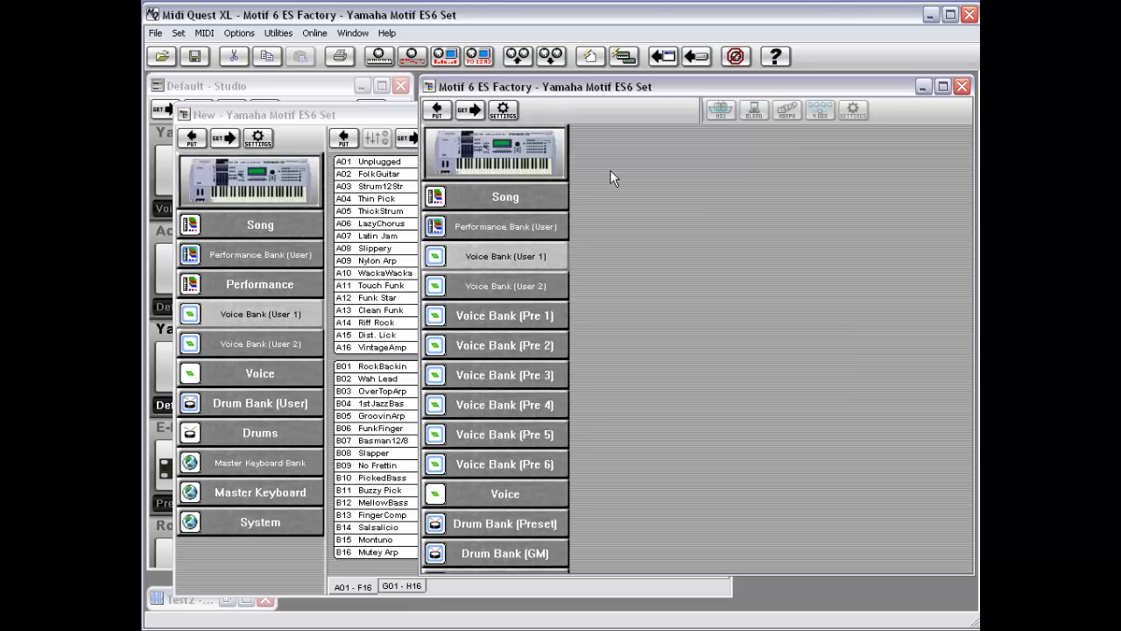
Step: Resolve the set's links so linked bank files are converted into data stored in the set
right_click(484, 260)
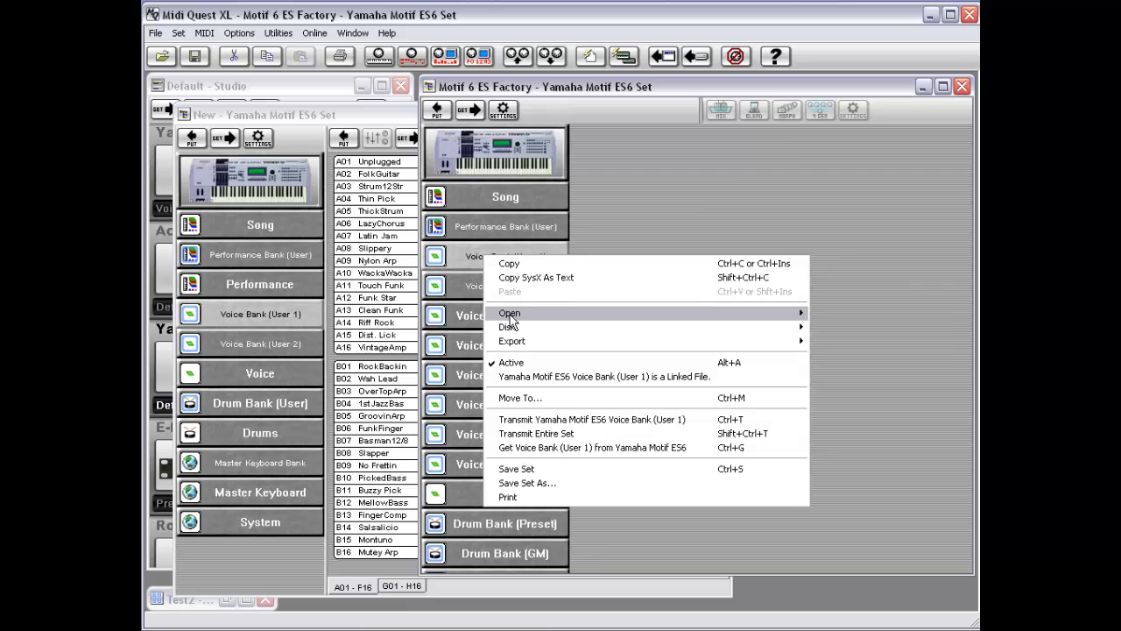
mouse_move(528, 329)
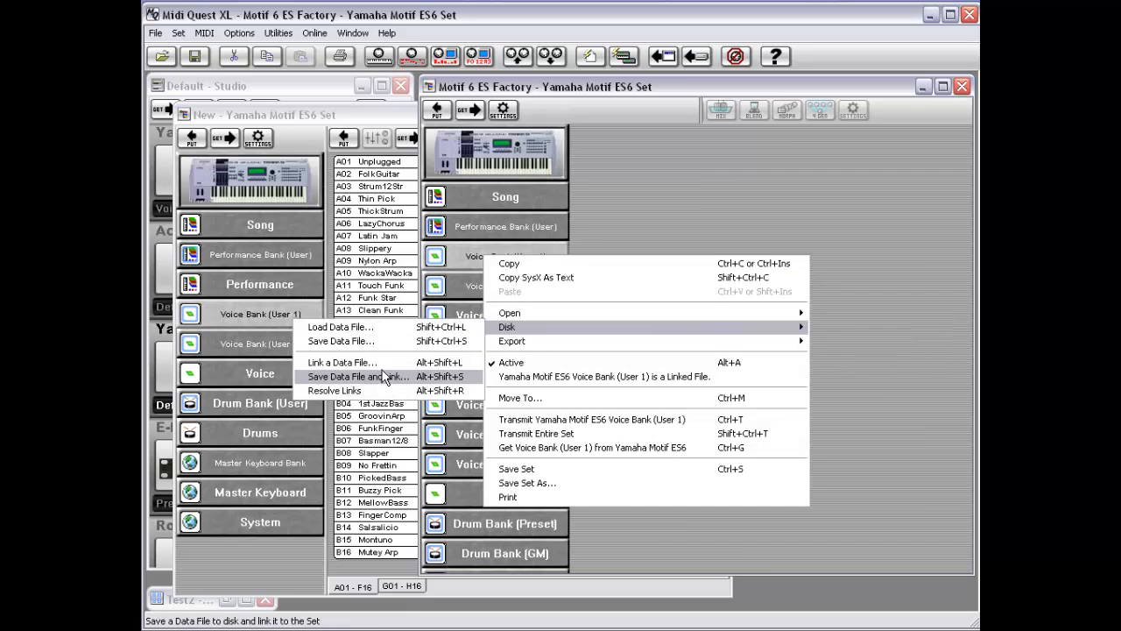
left_click(386, 396)
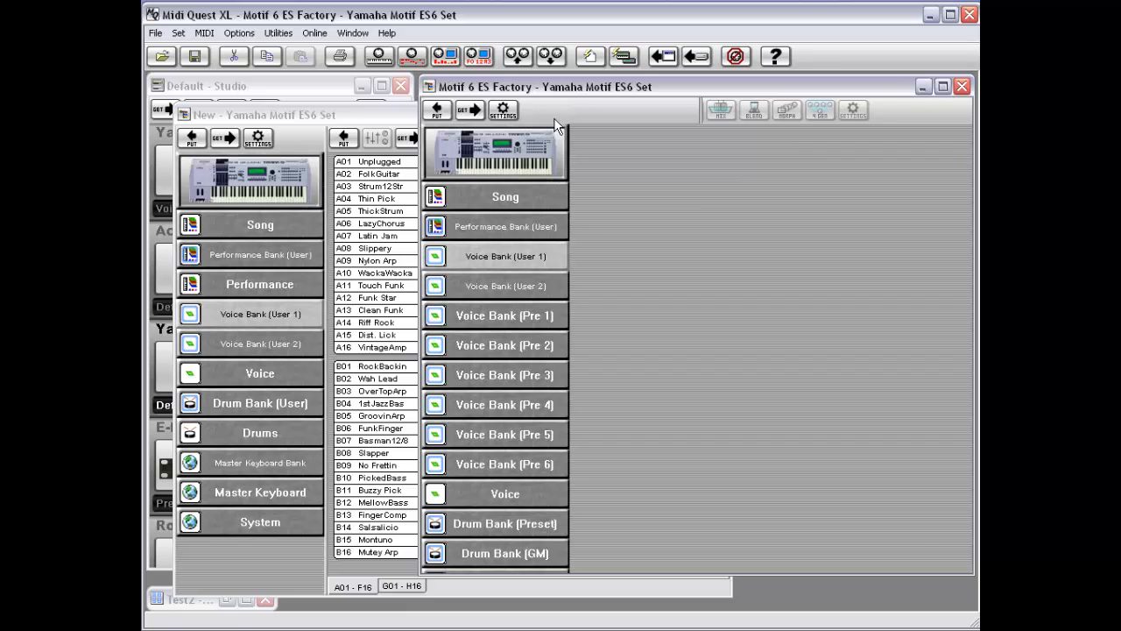
Step: Check the storage status of Voice Bank (User 1), the Song and Voice Bank (User 2) in their context menus
left_click_drag(580, 89, 485, 91)
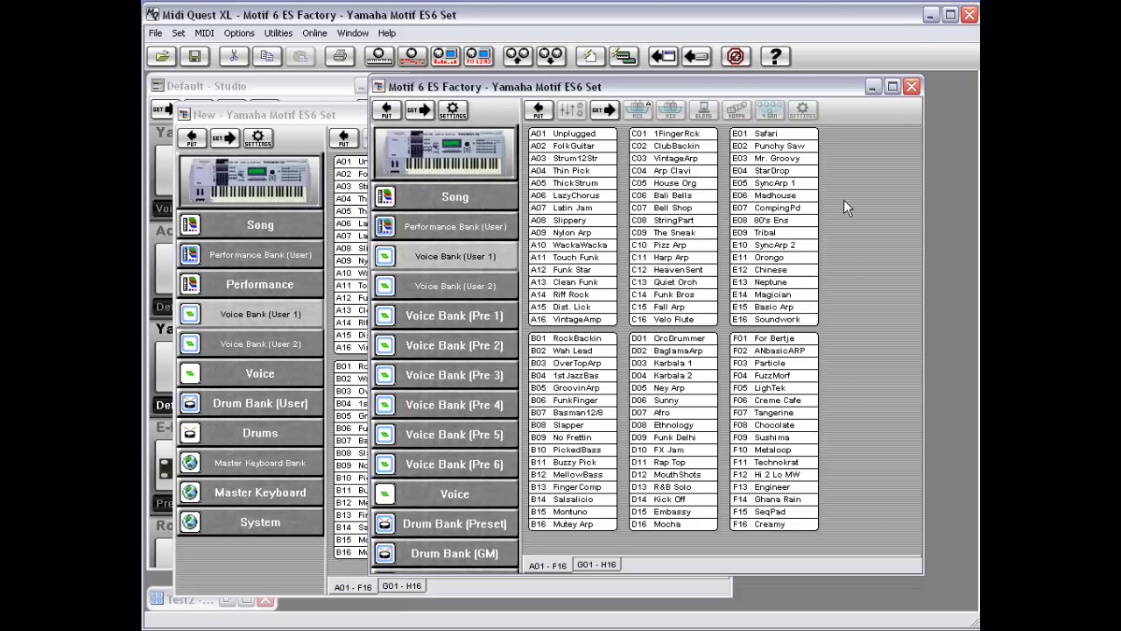
right_click(844, 200)
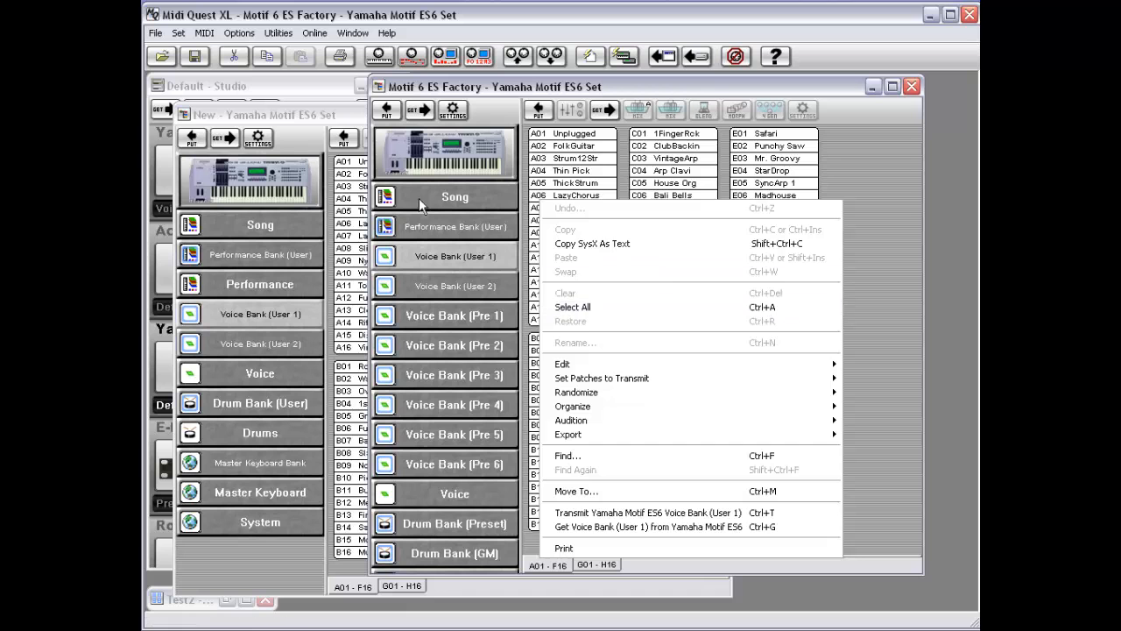
right_click(453, 261)
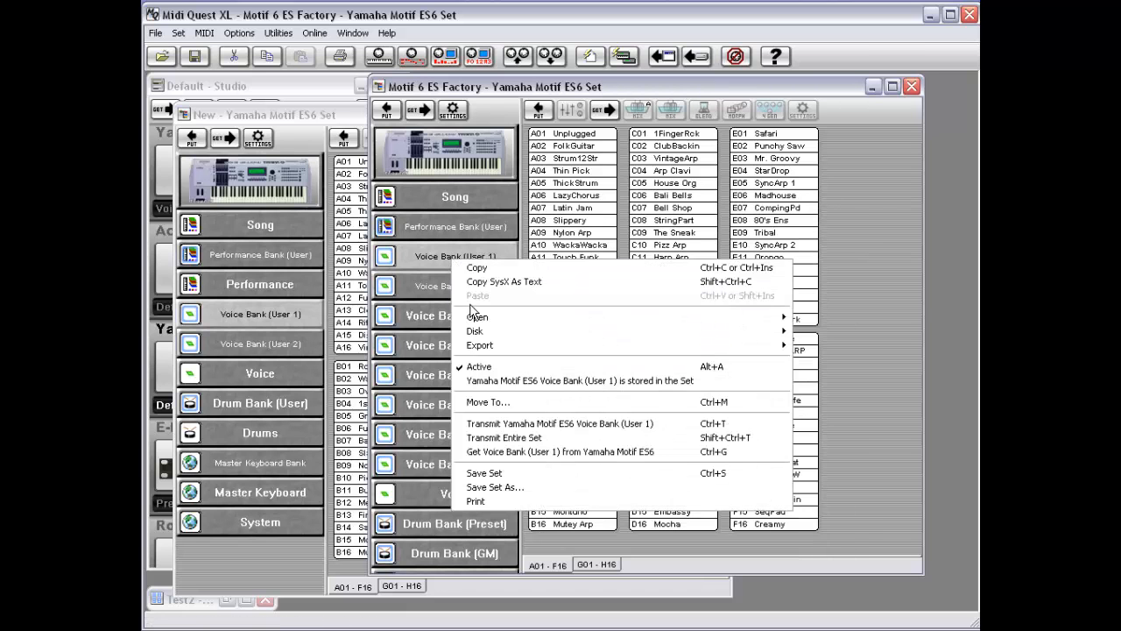
mouse_move(478, 353)
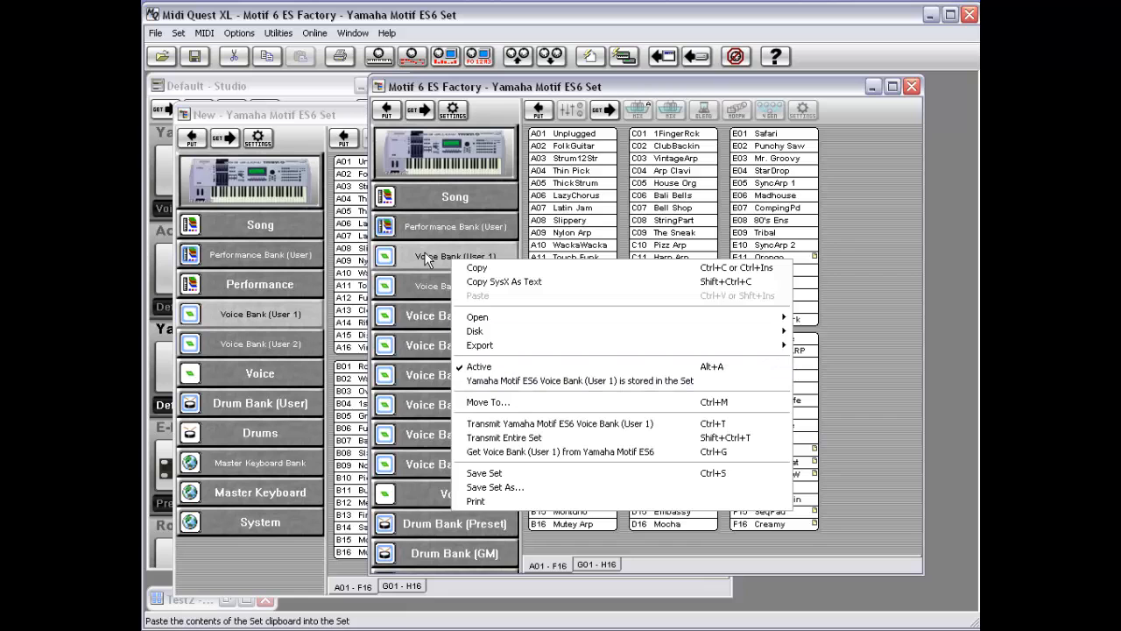
left_click(427, 192)
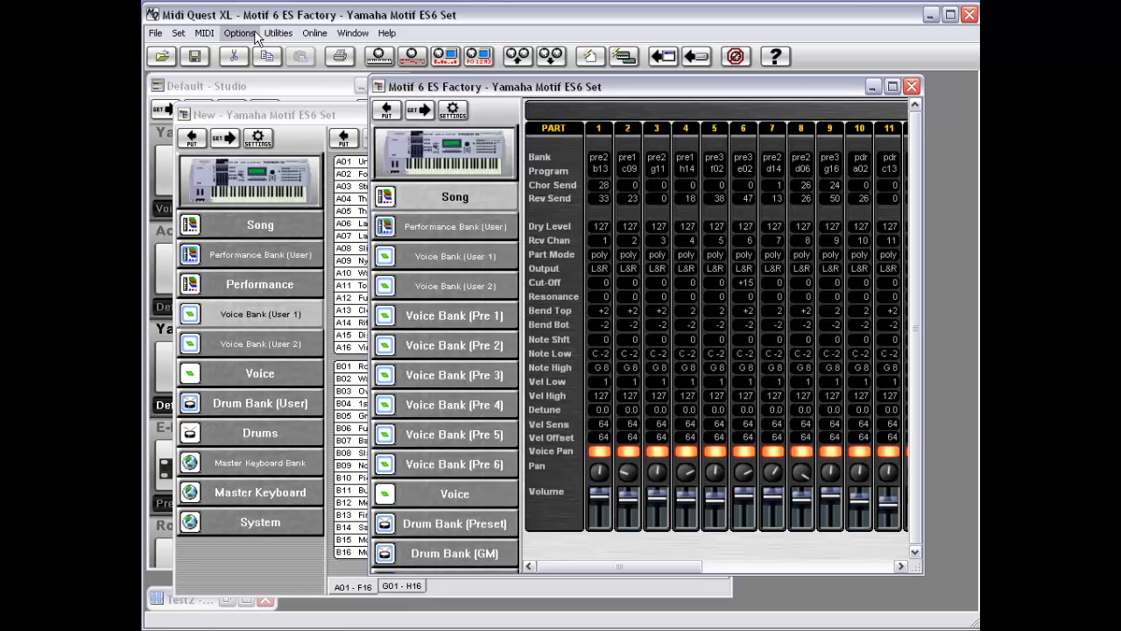
left_click(205, 35)
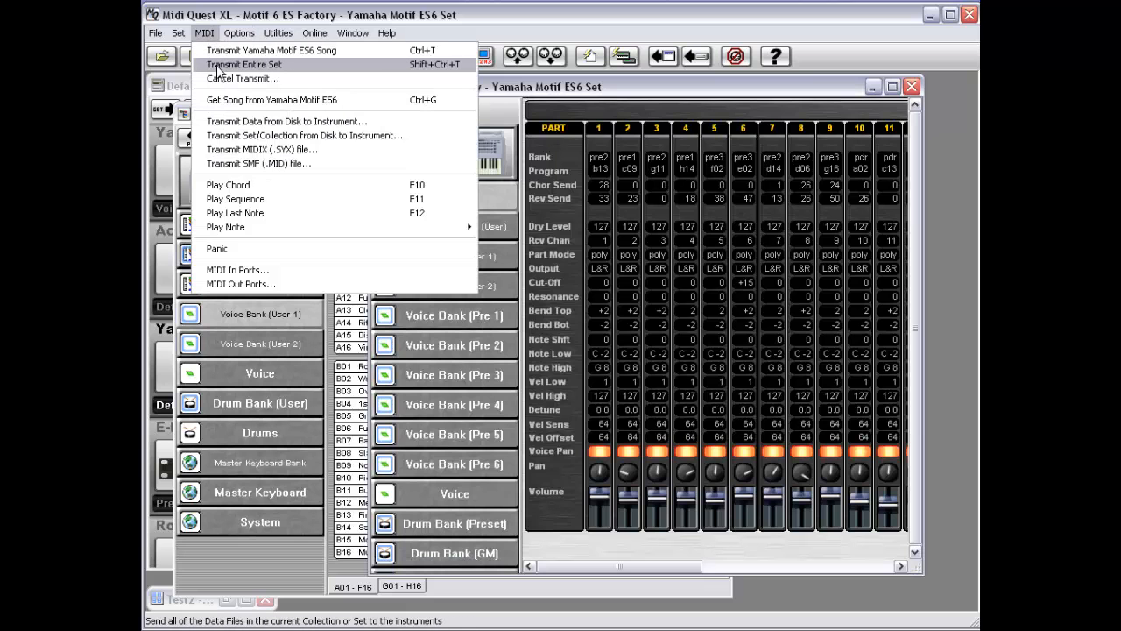
left_click(527, 382)
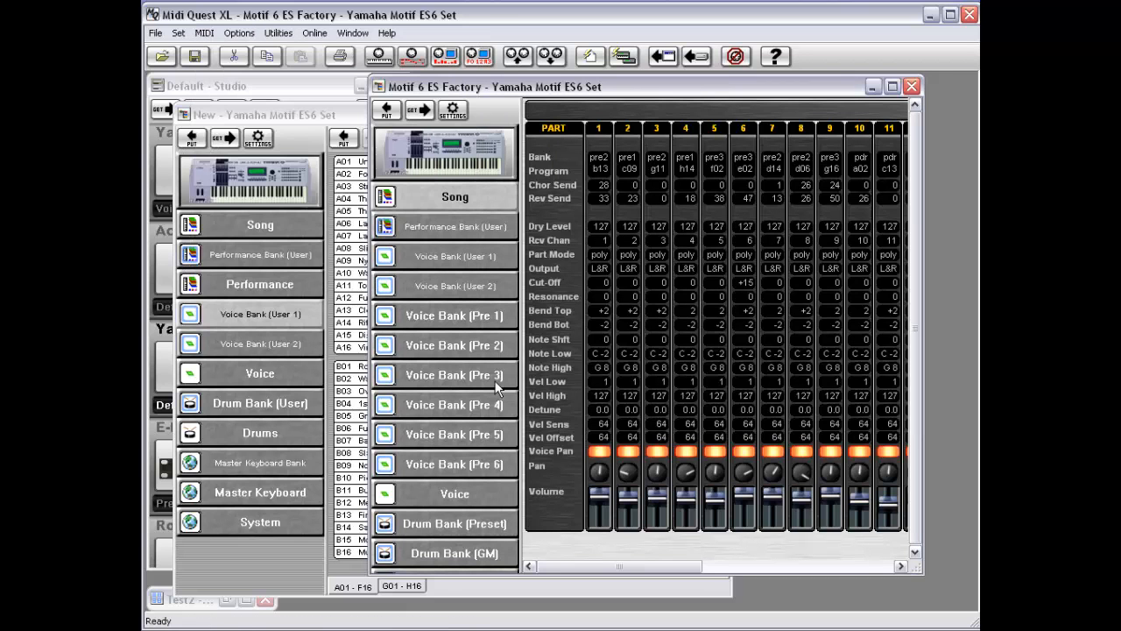
right_click(438, 287)
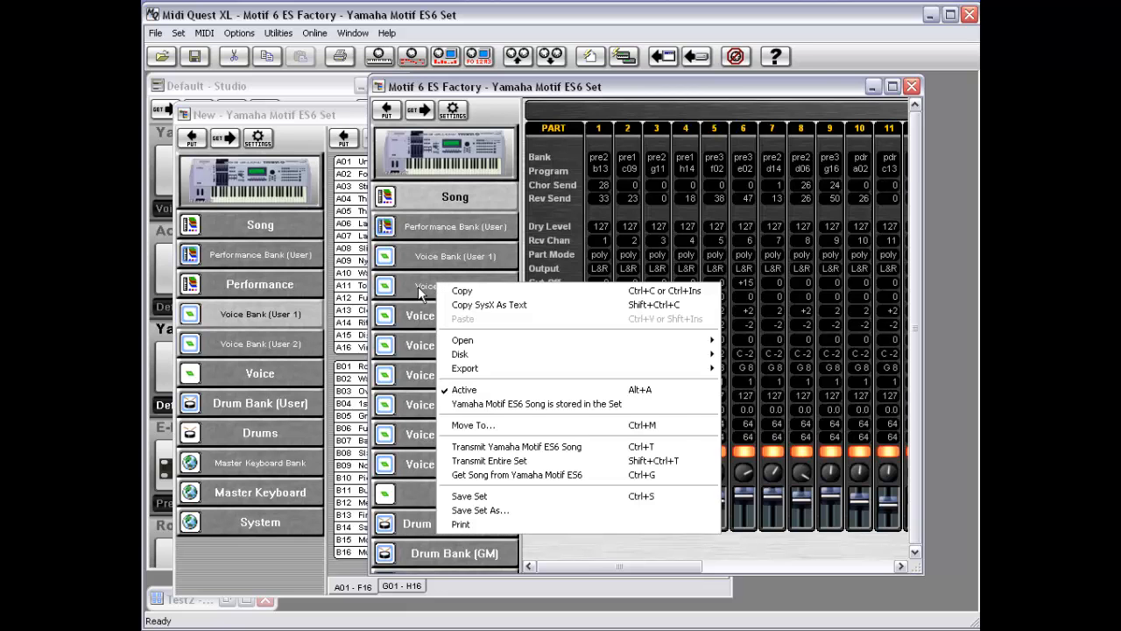
left_click(413, 286)
right_click(443, 281)
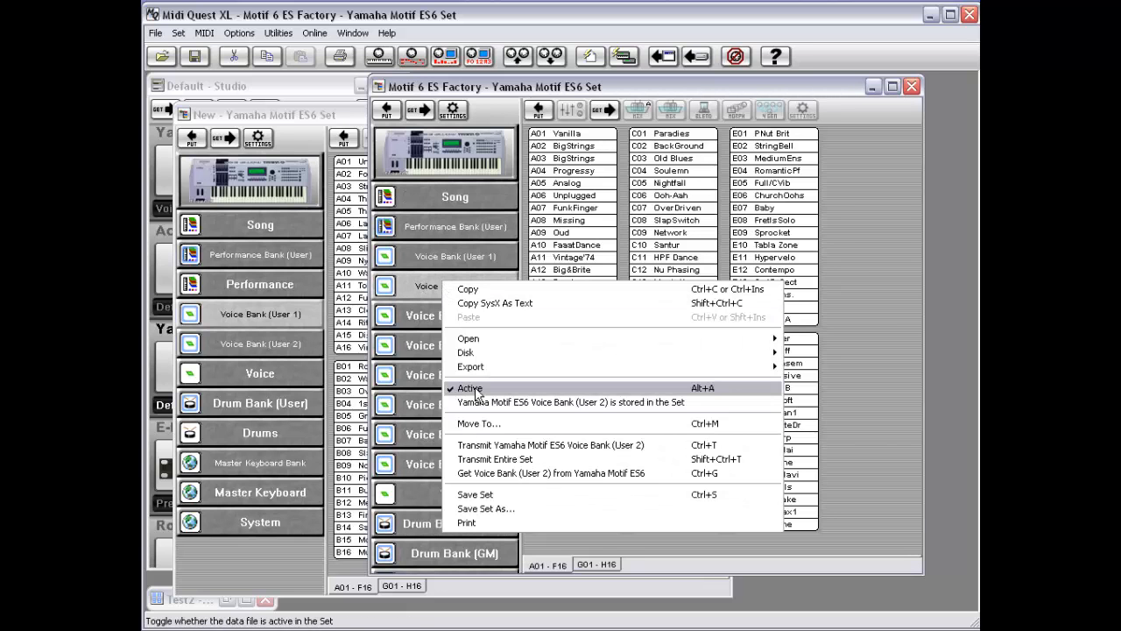
Step: Deactivate Voice Bank (User 2) in the set and recheck its Active setting in the context menu
left_click(476, 391)
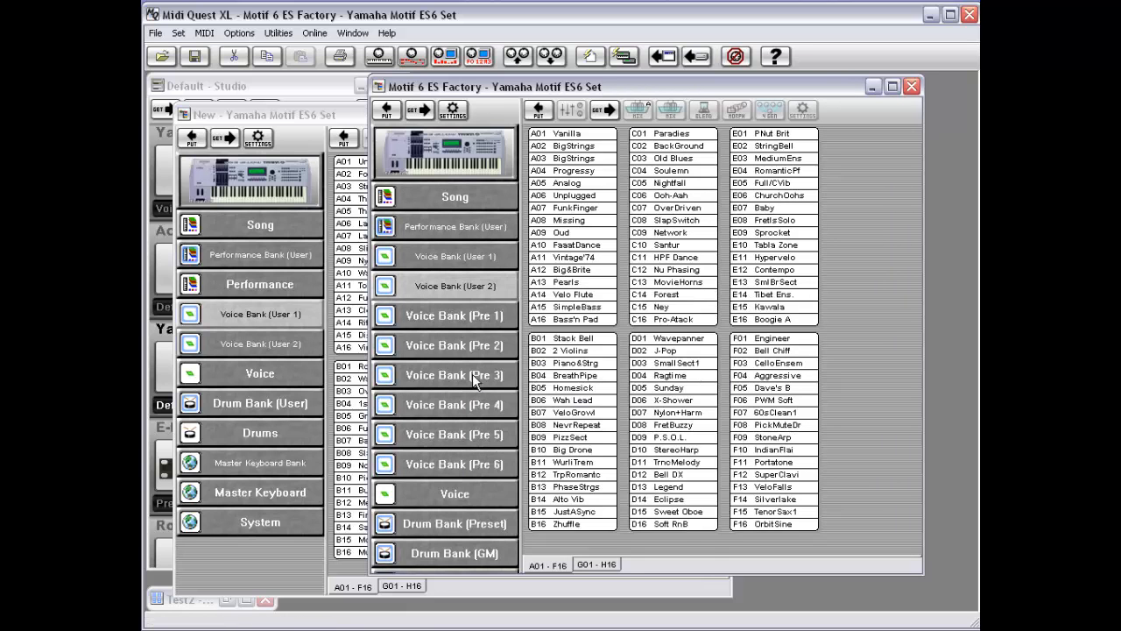
right_click(453, 284)
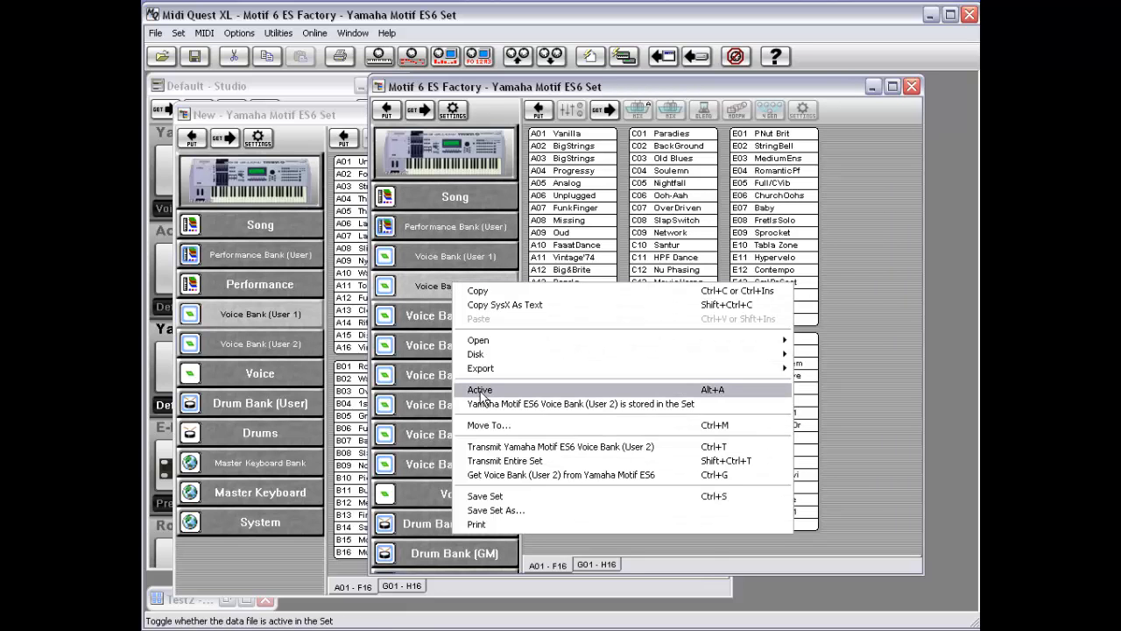
left_click(430, 289)
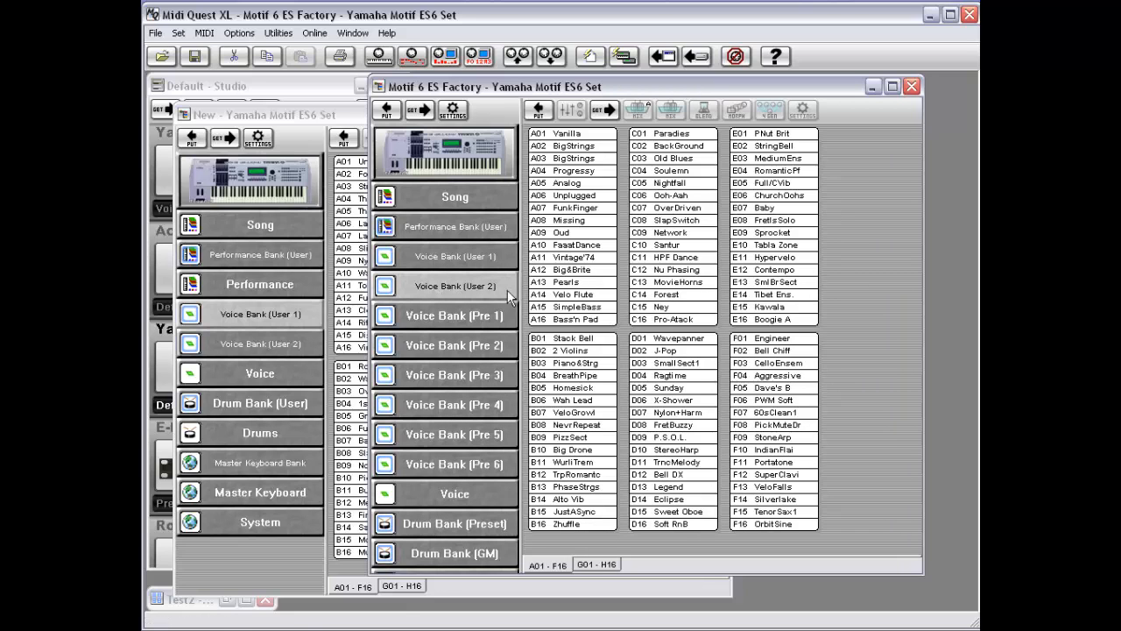
Step: Open the Drum Bank (Preset) window and inspect the MIDI menu's transmit options for it
left_click(442, 524)
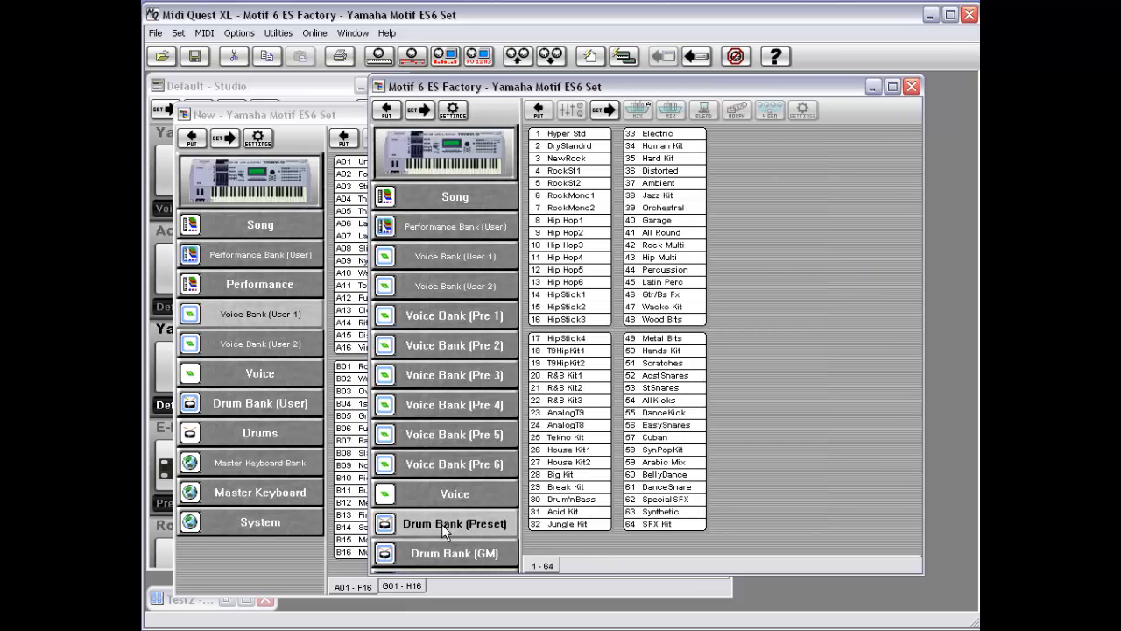
left_click(204, 32)
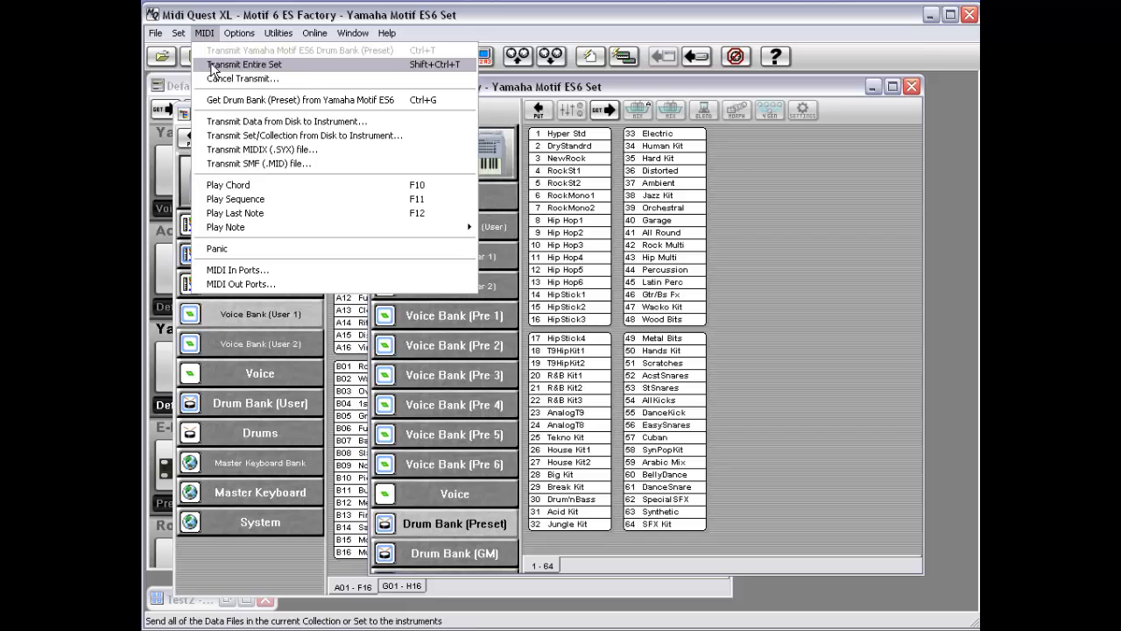
left_click(470, 513)
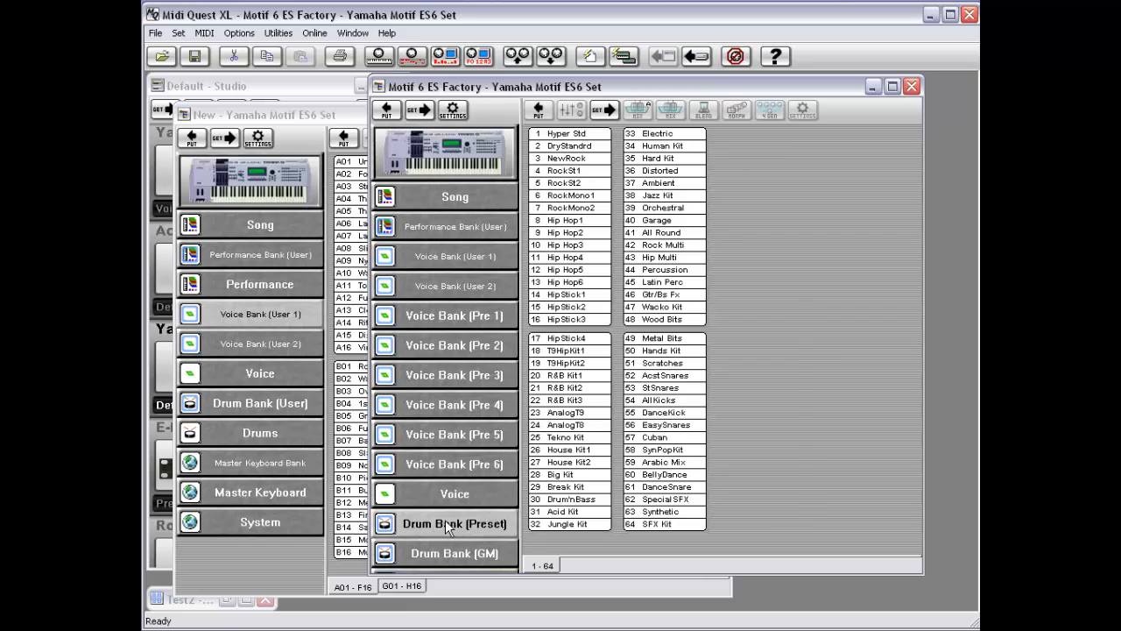
Step: Toggle the Drum Bank (Preset)'s Active setting and recheck it in its context menu
right_click(461, 529)
left_click(496, 378)
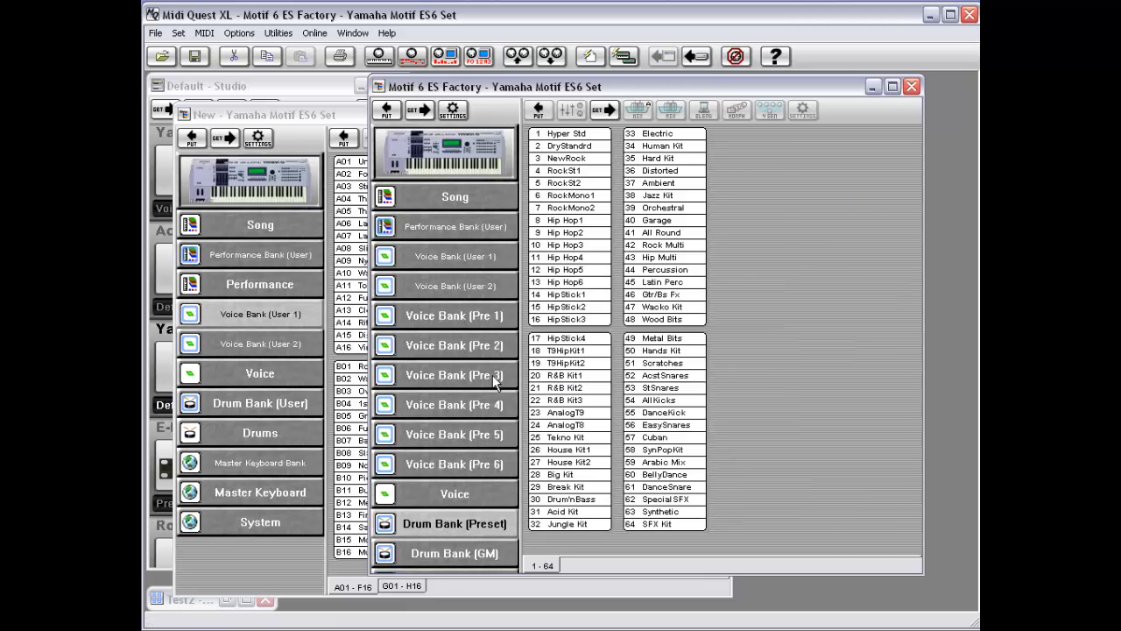
right_click(456, 523)
left_click(440, 503)
Step: Try moving Voice Bank (User 1) into the Test2 - Yamaha Motif ES6 Voice Bank (User 2) window, then cancel
left_click(456, 259)
right_click(456, 258)
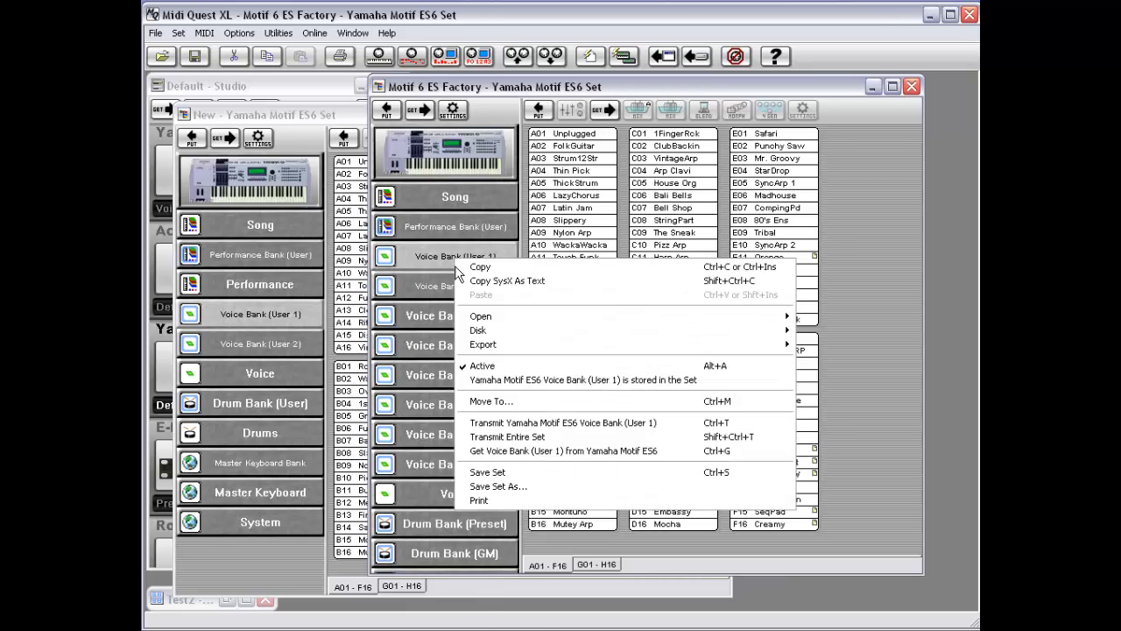
left_click(520, 408)
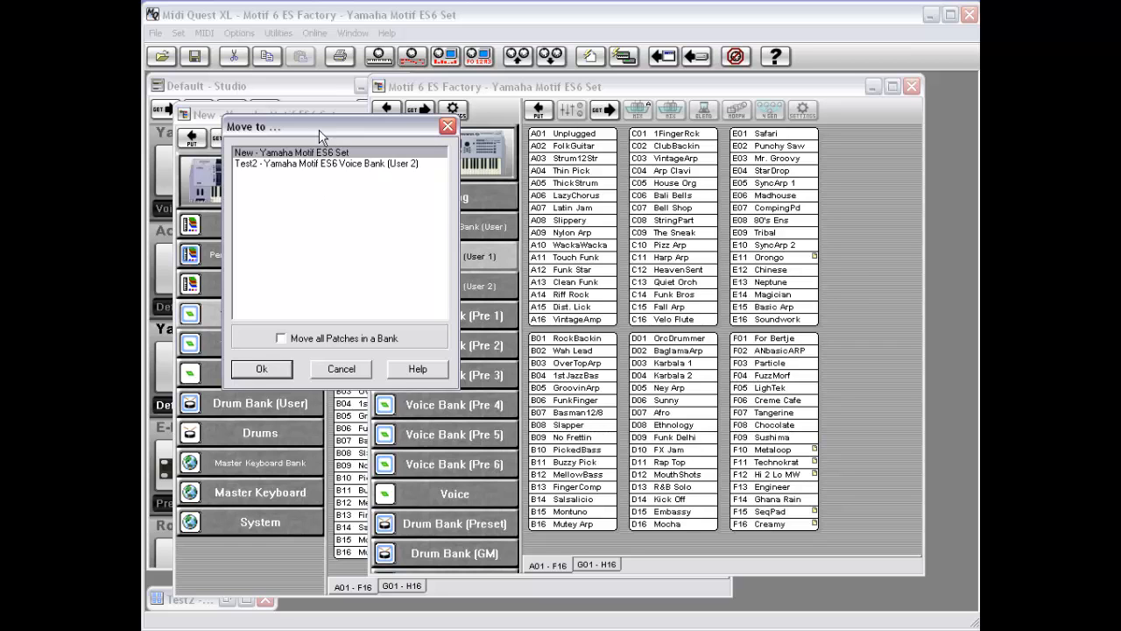
left_click_drag(319, 137, 278, 163)
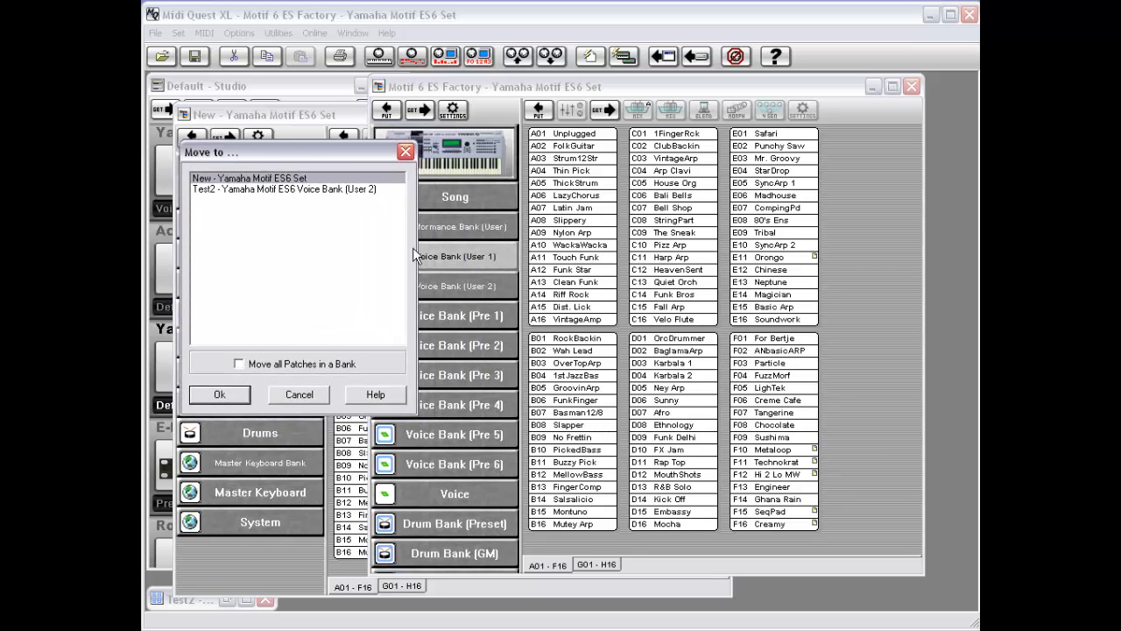
left_click(260, 190)
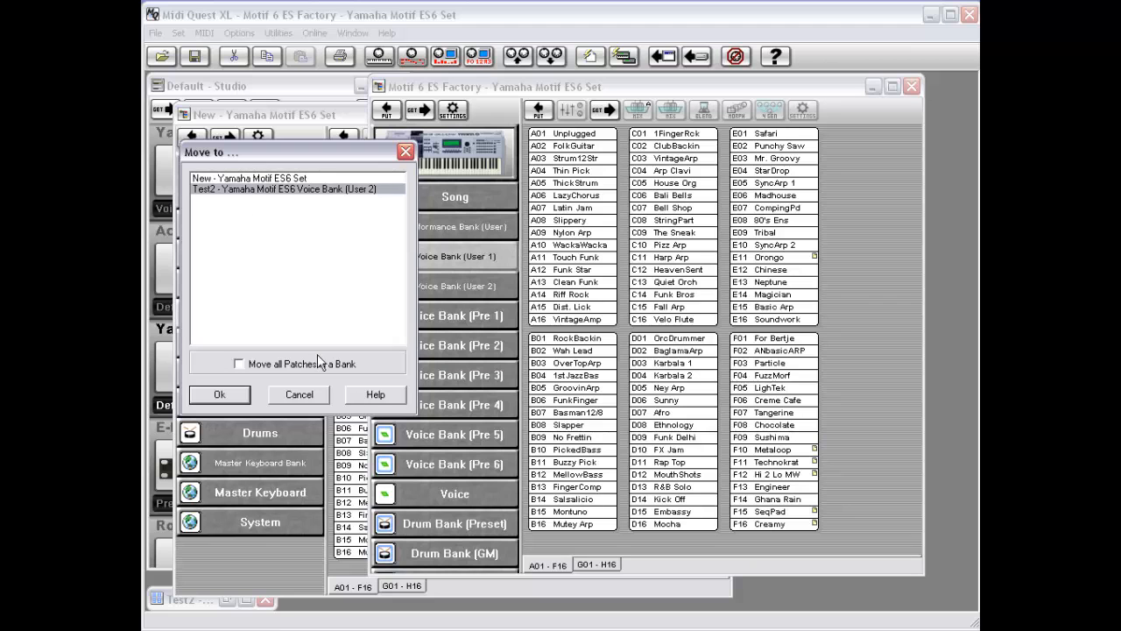
left_click(298, 394)
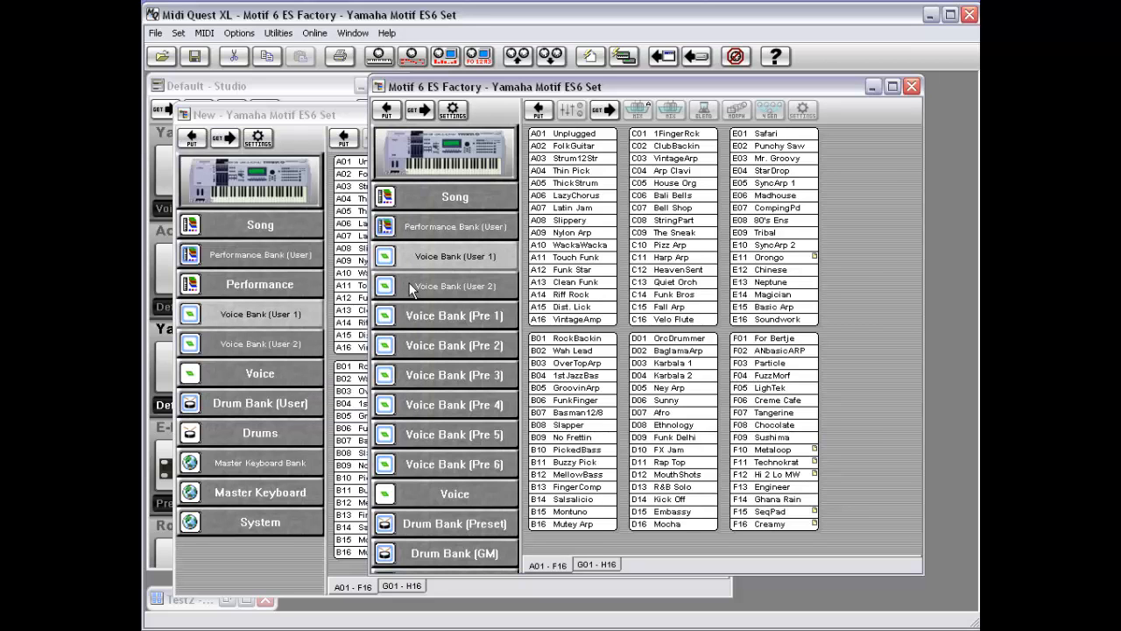
right_click(429, 263)
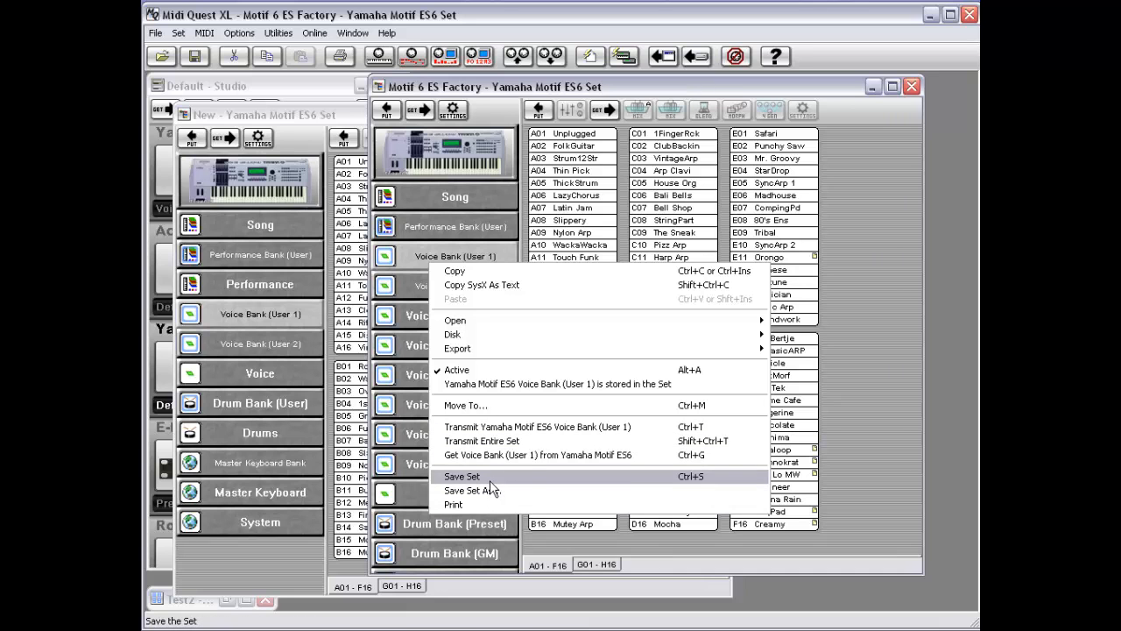
left_click(491, 101)
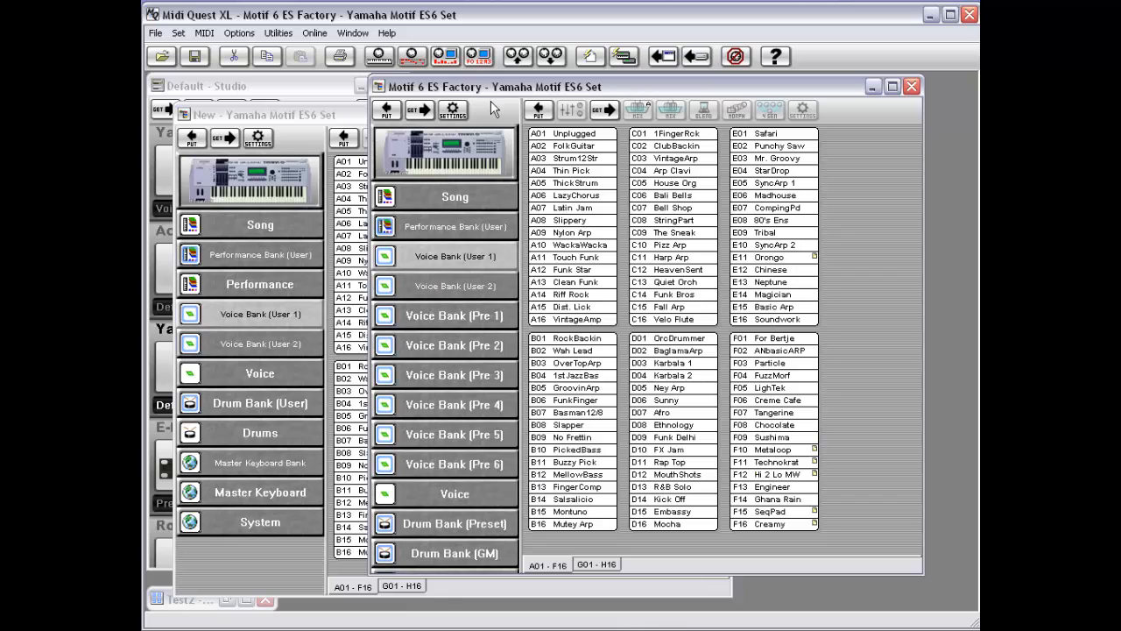